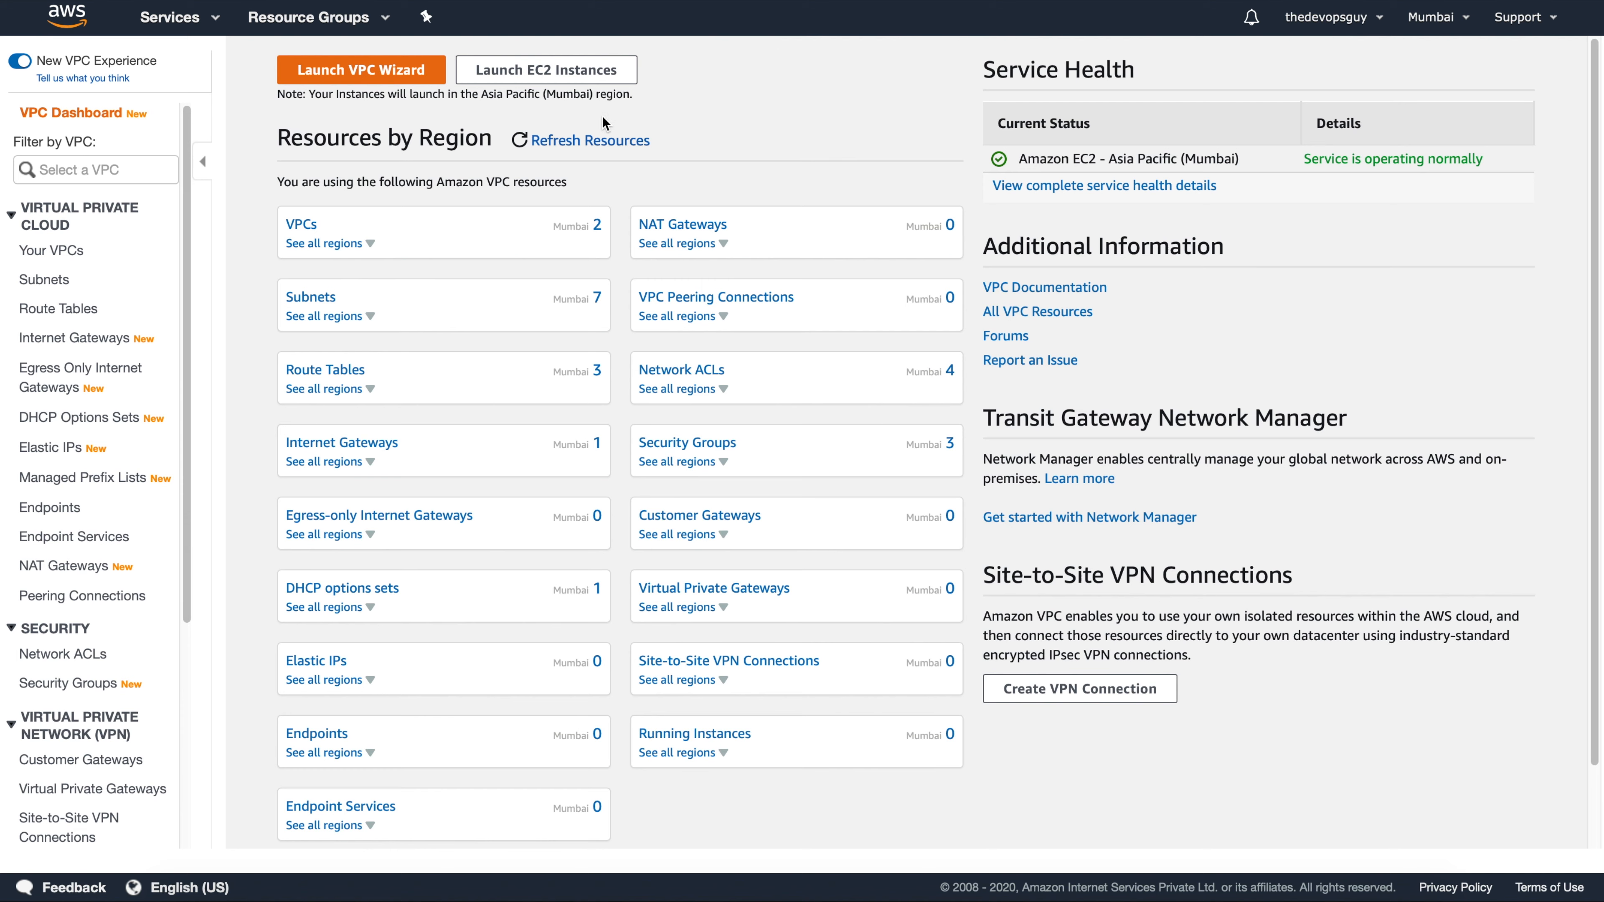
Step: Open the list of VPCs and view the details of vpc-1
left_click(57, 252)
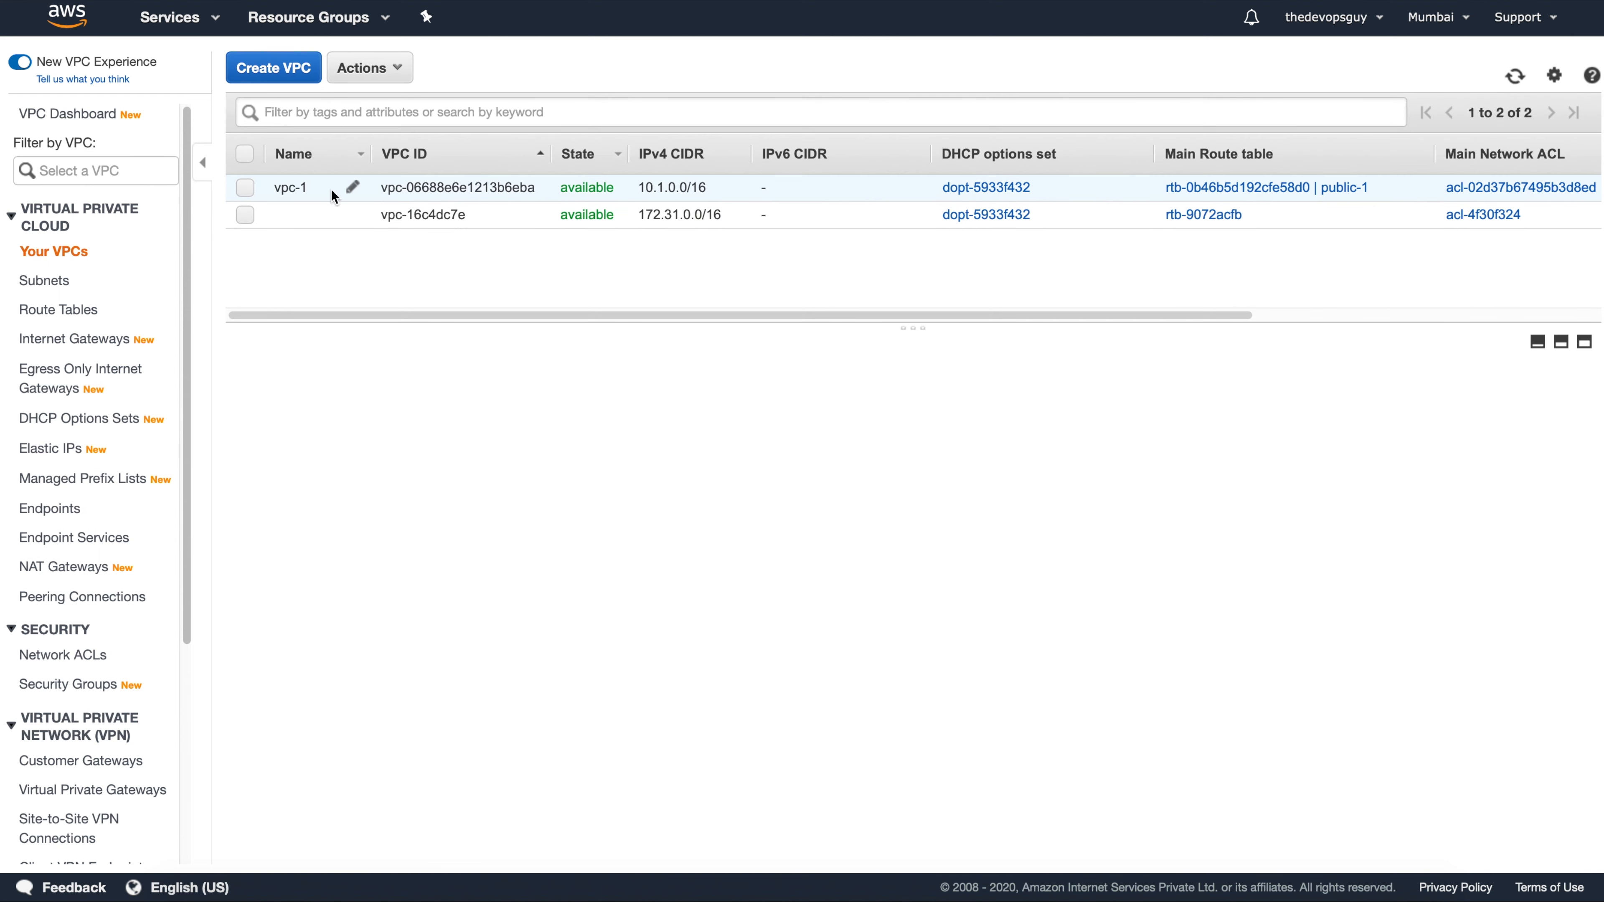
left_click(248, 190)
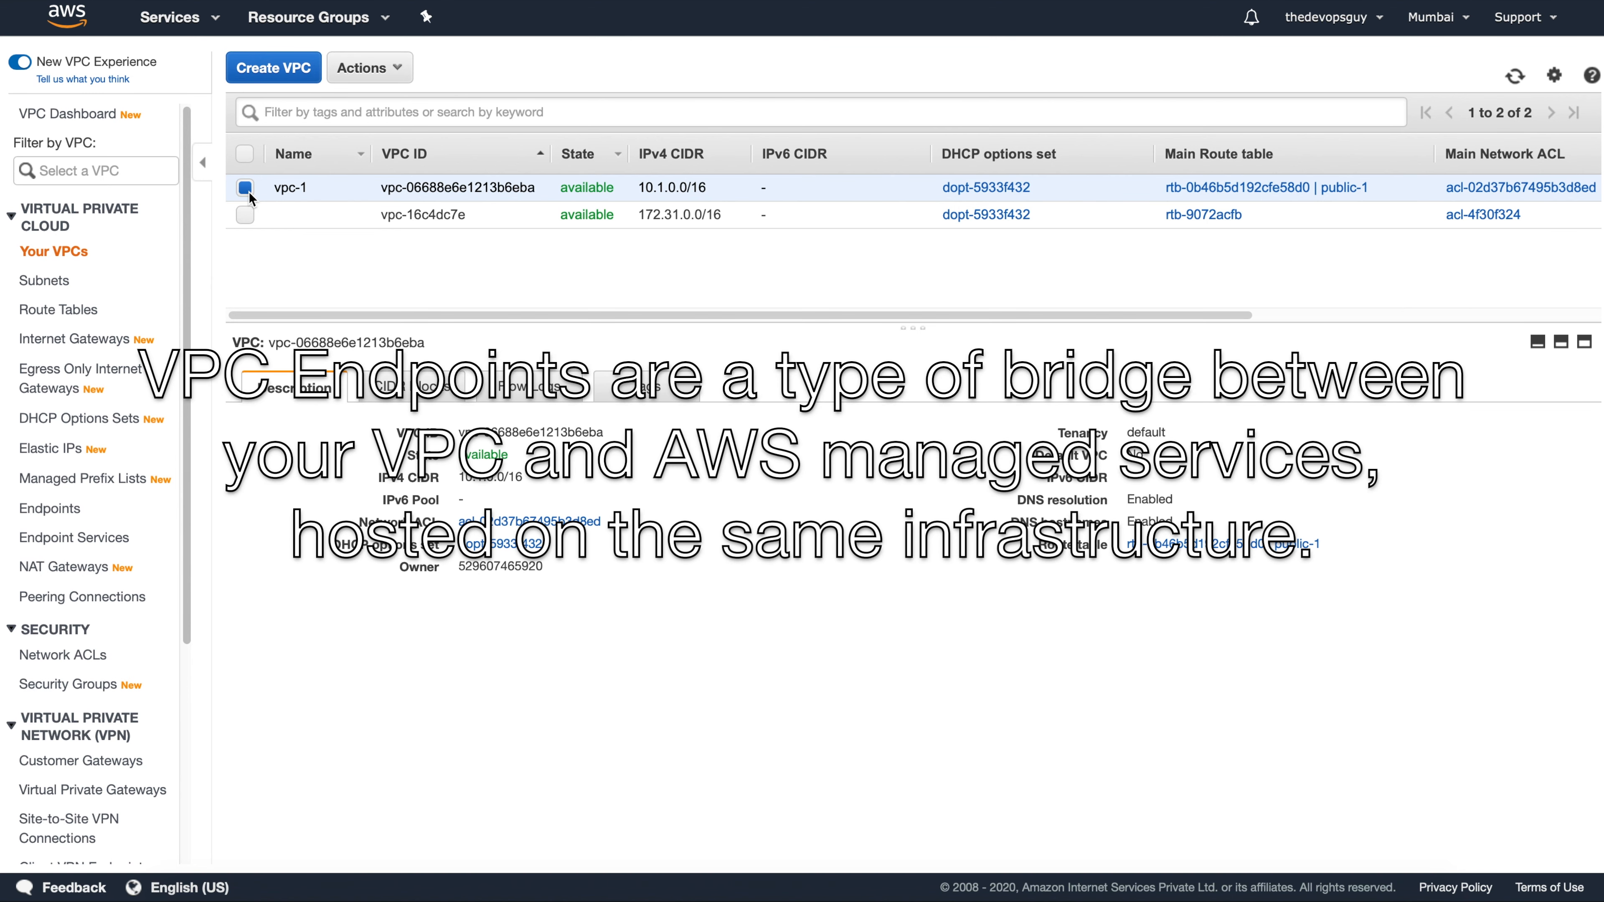
Step: Start creating a VPC endpoint and look through the list of available AWS services
left_click(61, 509)
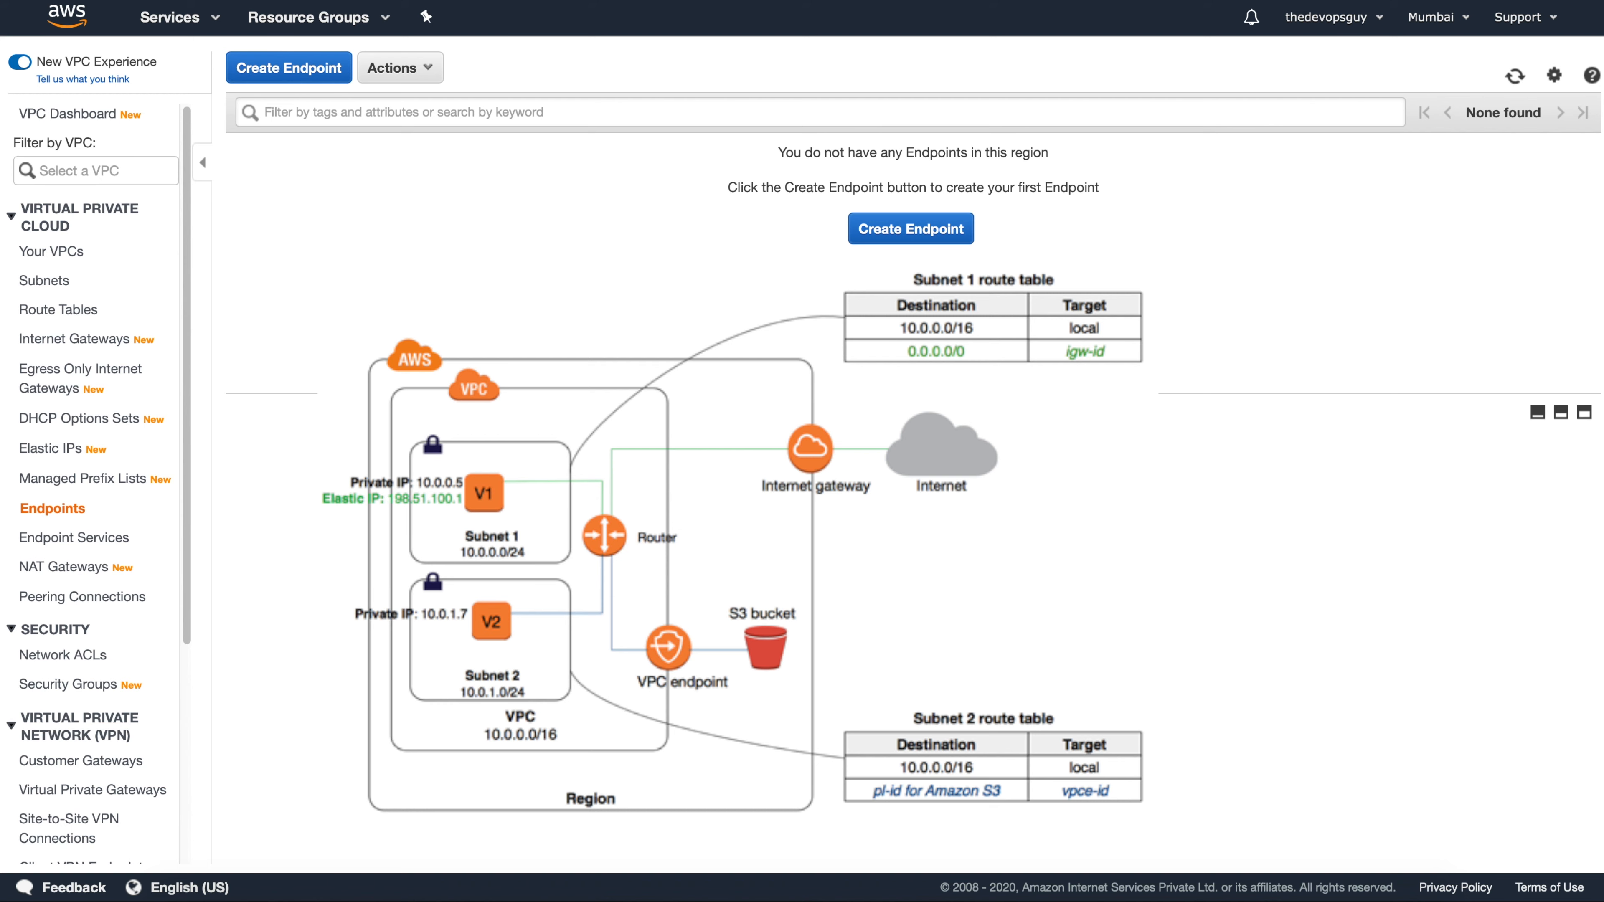
left_click(881, 235)
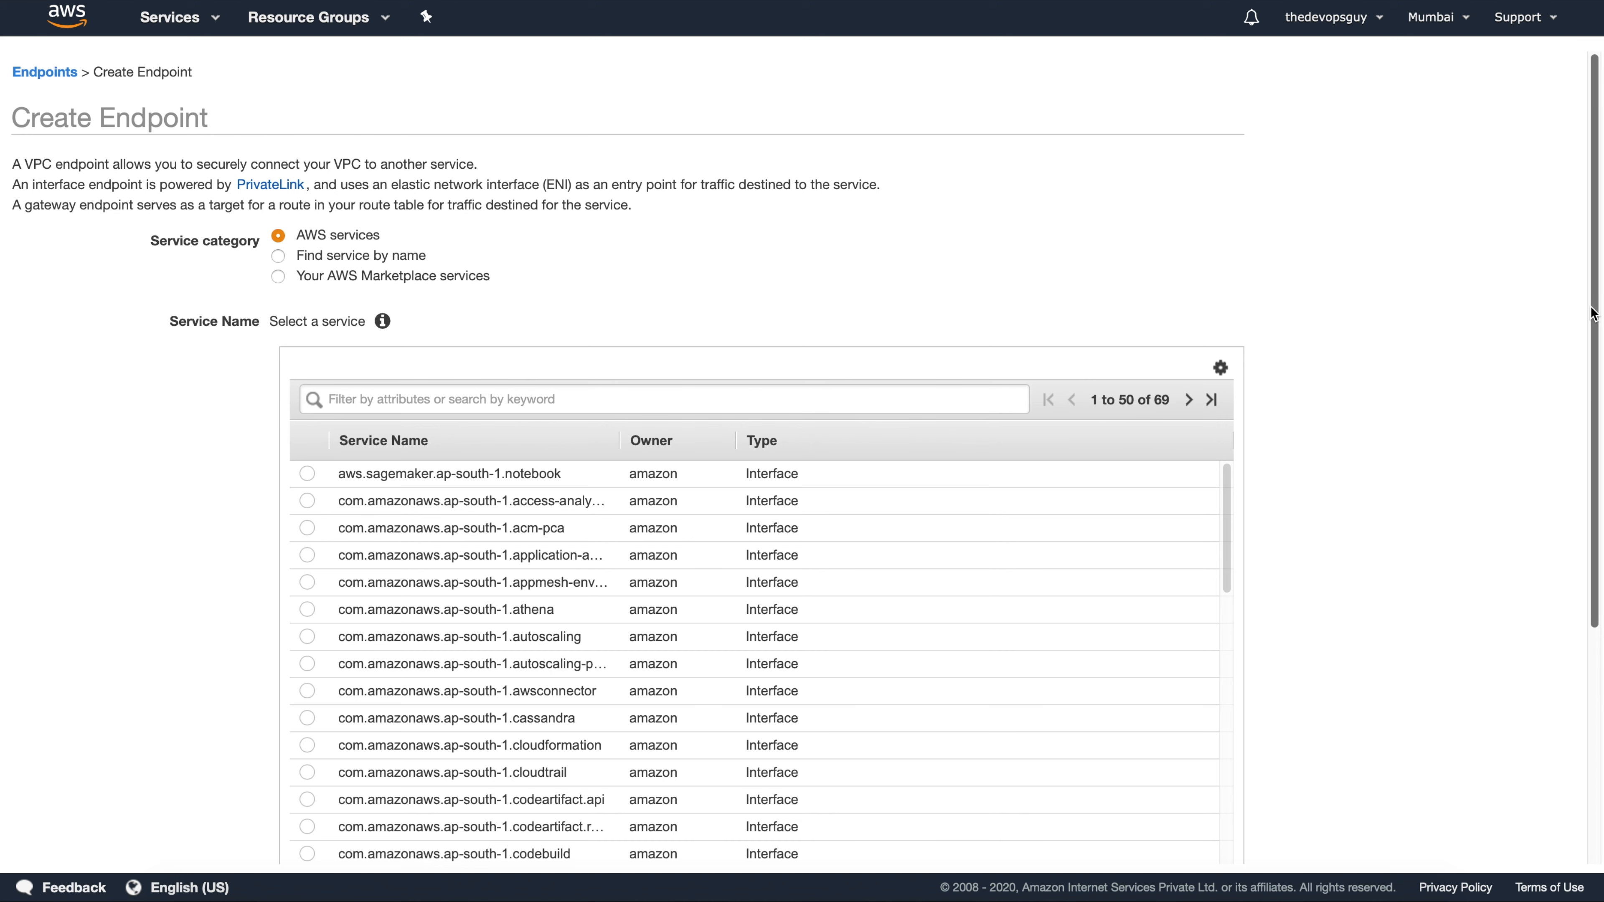
scroll(1547, 306, "down", 5)
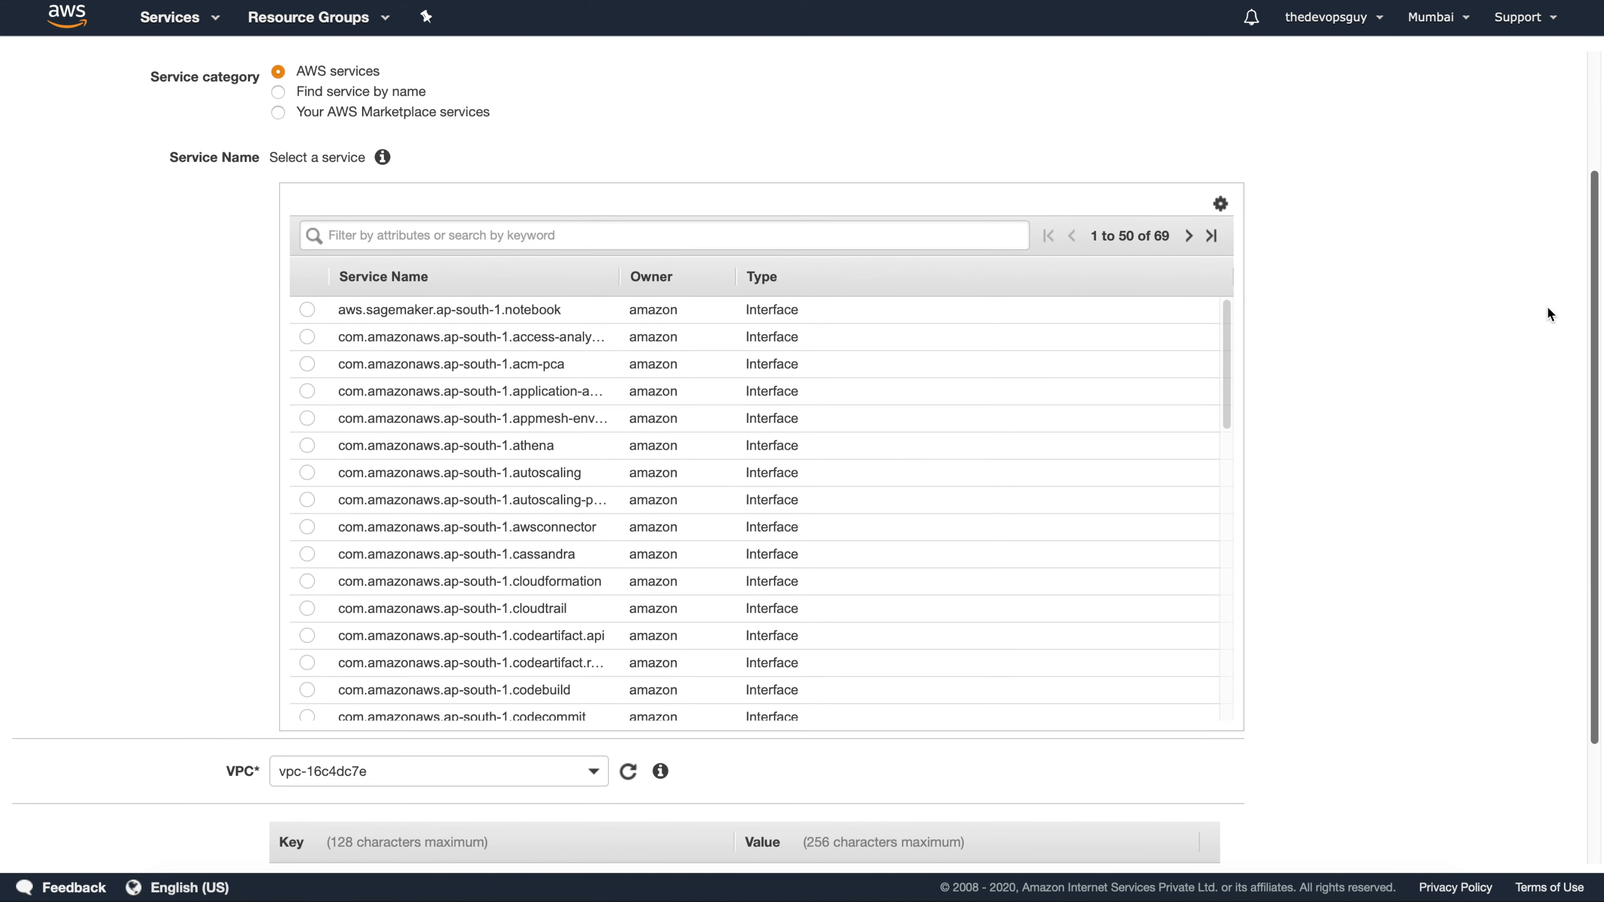
scroll(1544, 314, "down", 5)
scroll(1544, 306, "up", 9)
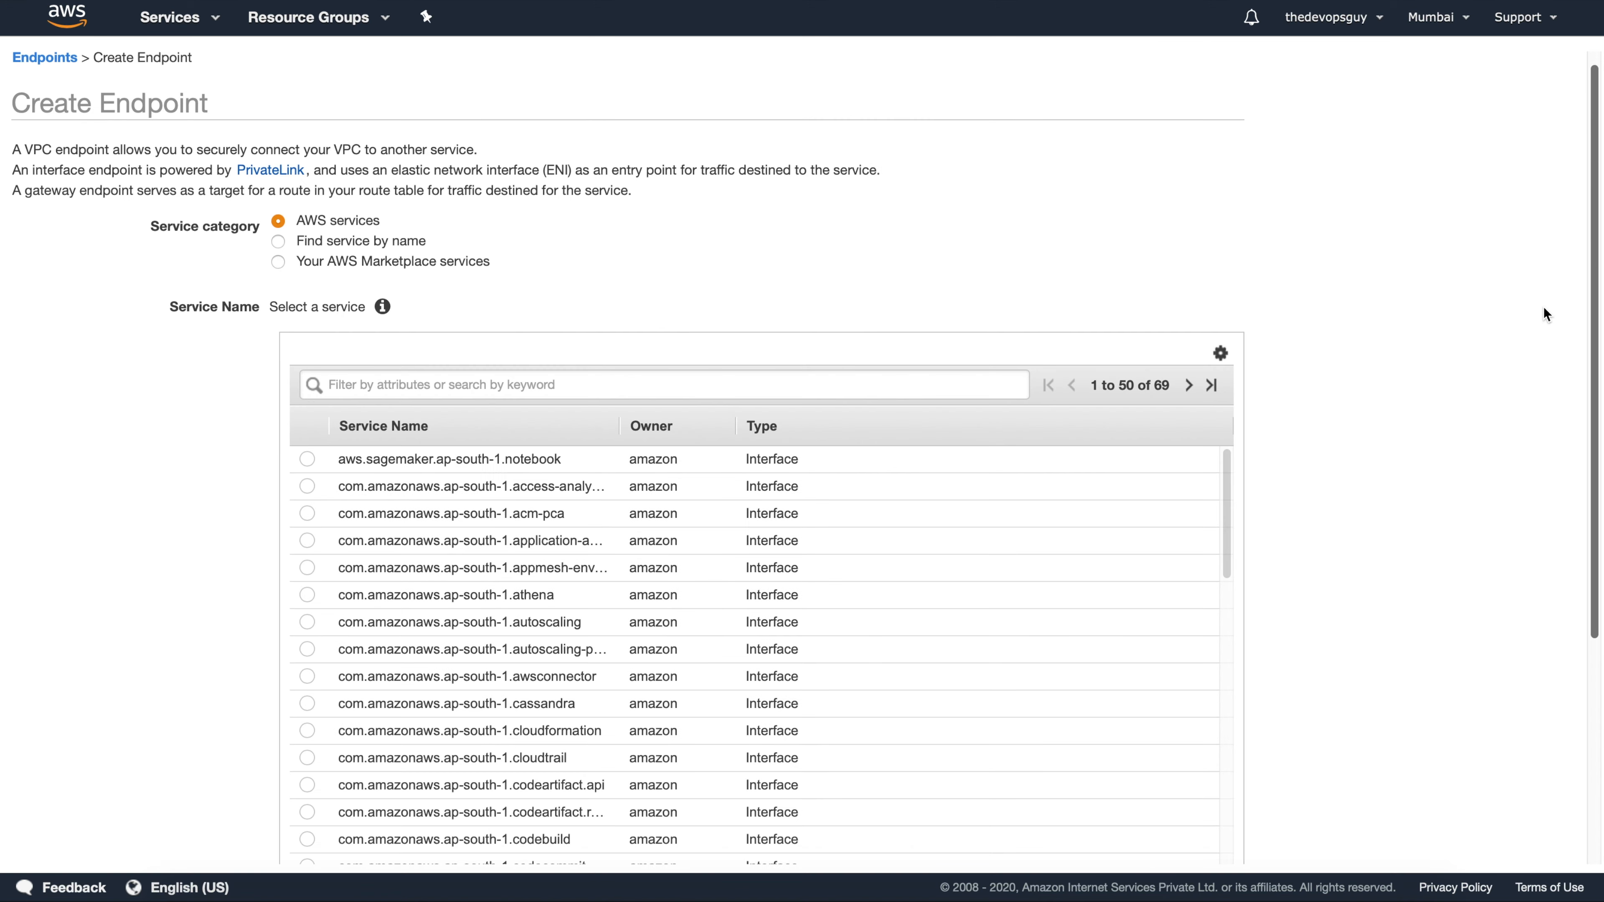
scroll(1539, 307, "down", 7)
scroll(1099, 412, "down", 15)
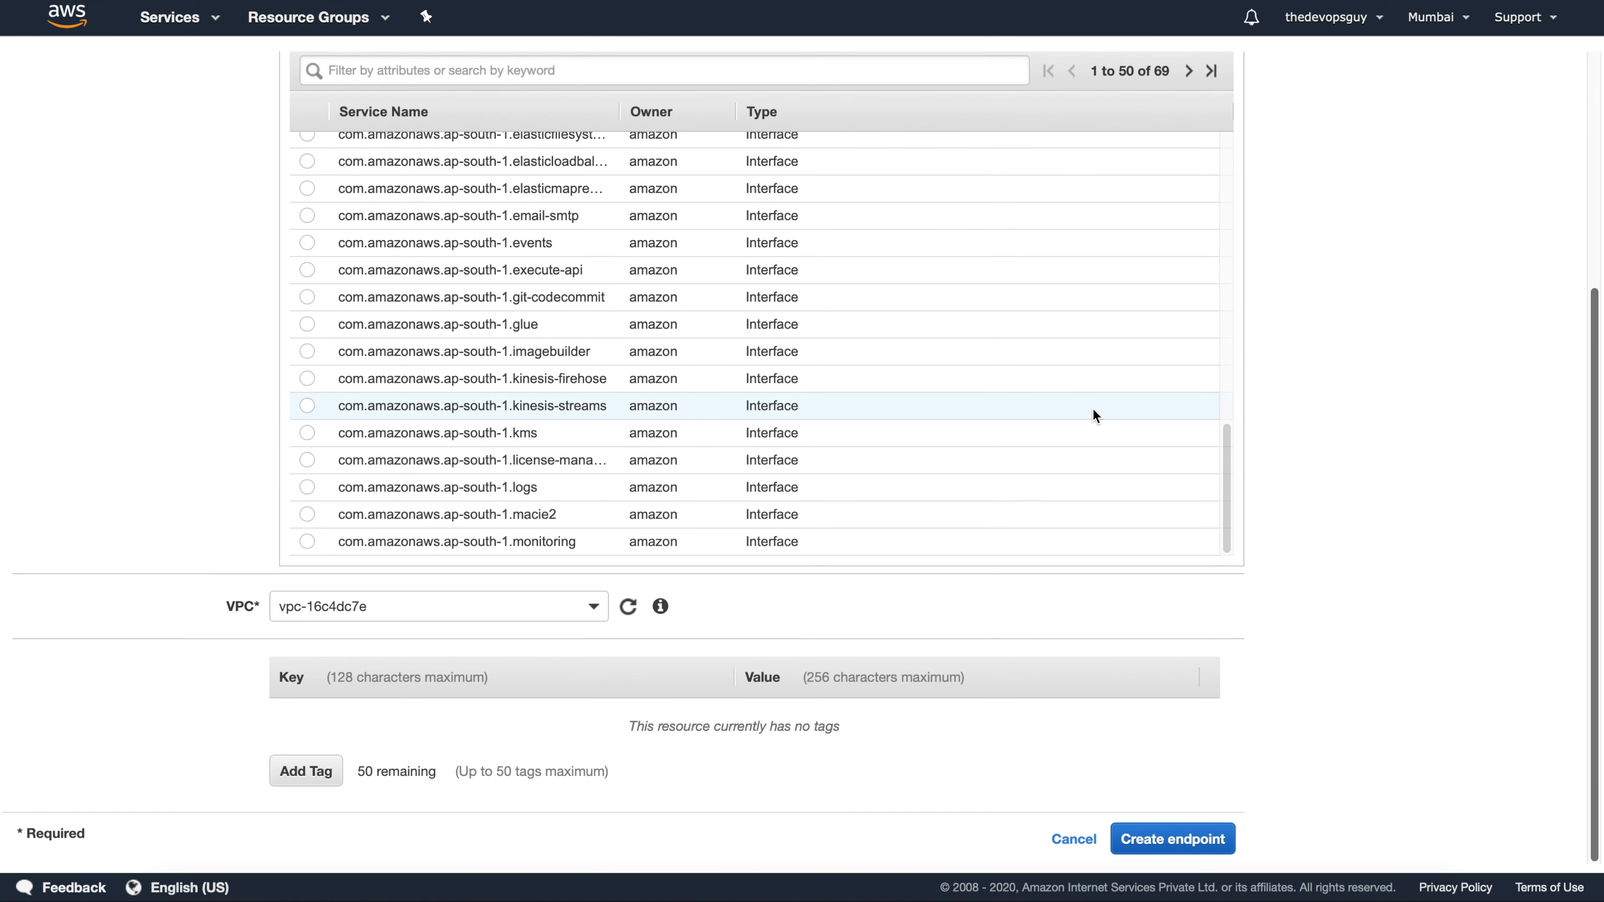
scroll(1096, 414, "up", 15)
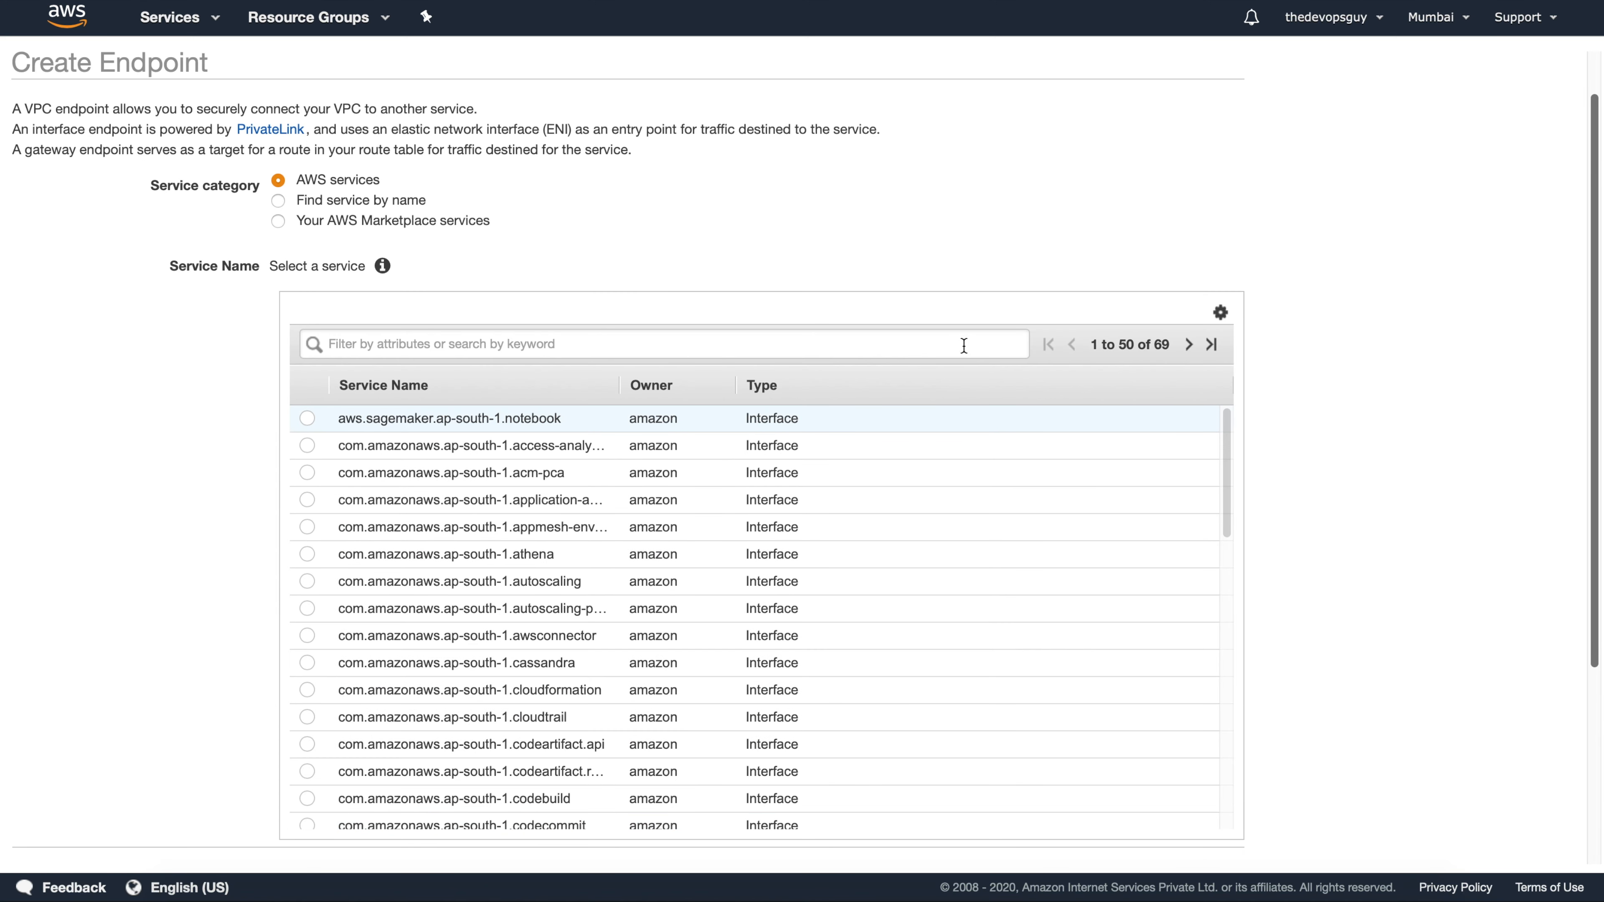
scroll(282, 181, "up", 2)
Step: Filter the endpoint service list by "gateway" and clear the filter
left_click(932, 396)
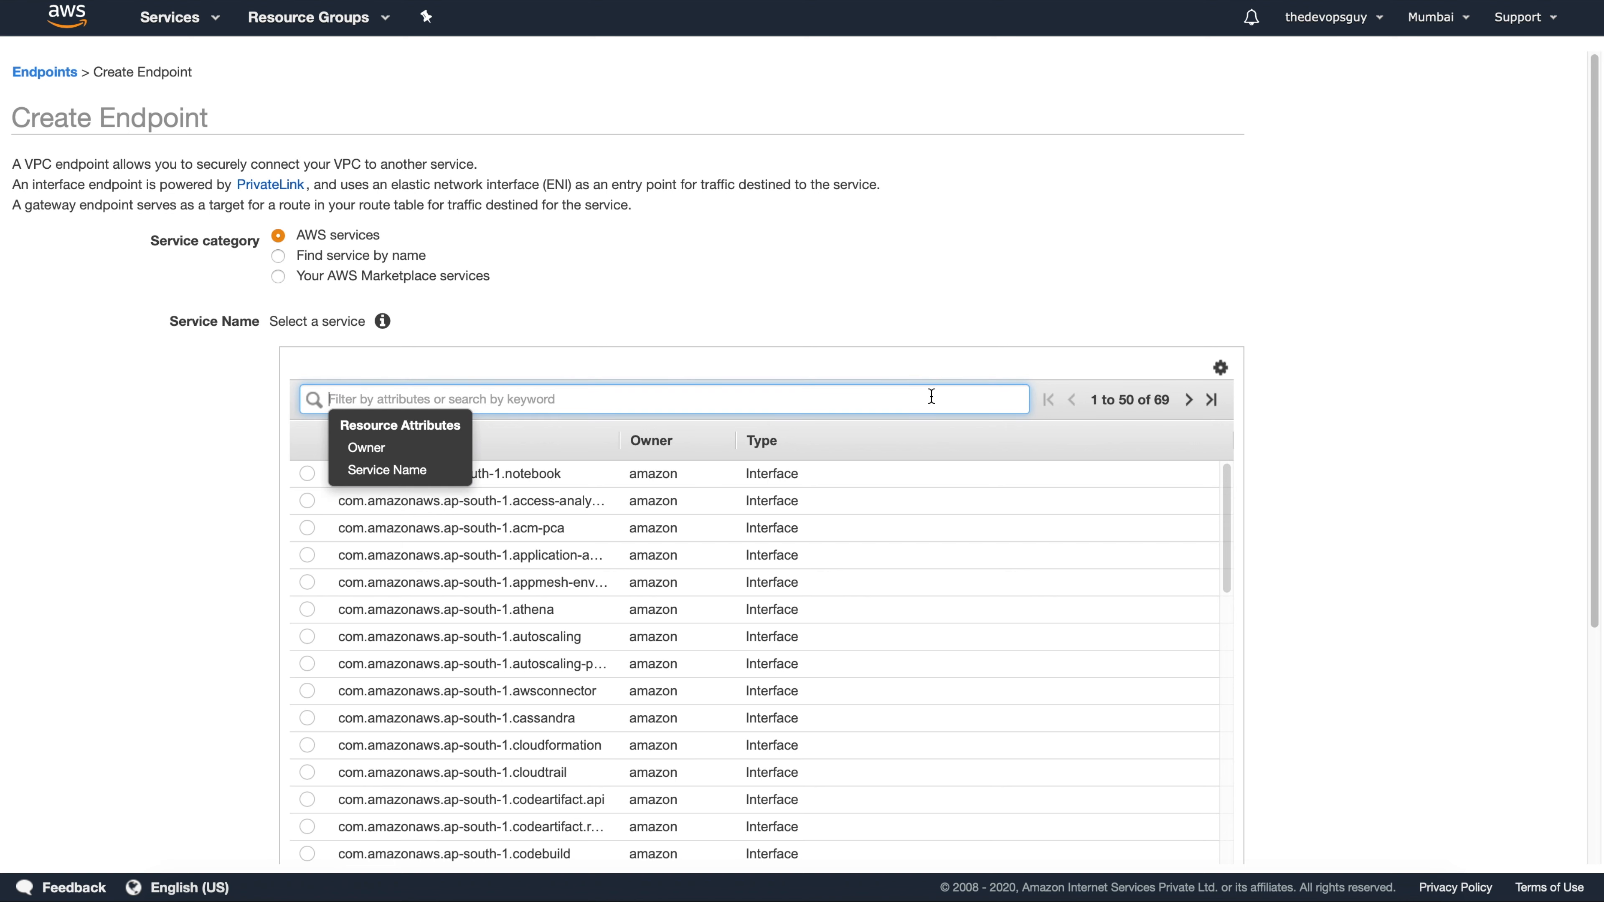
type("gateway")
key("Return")
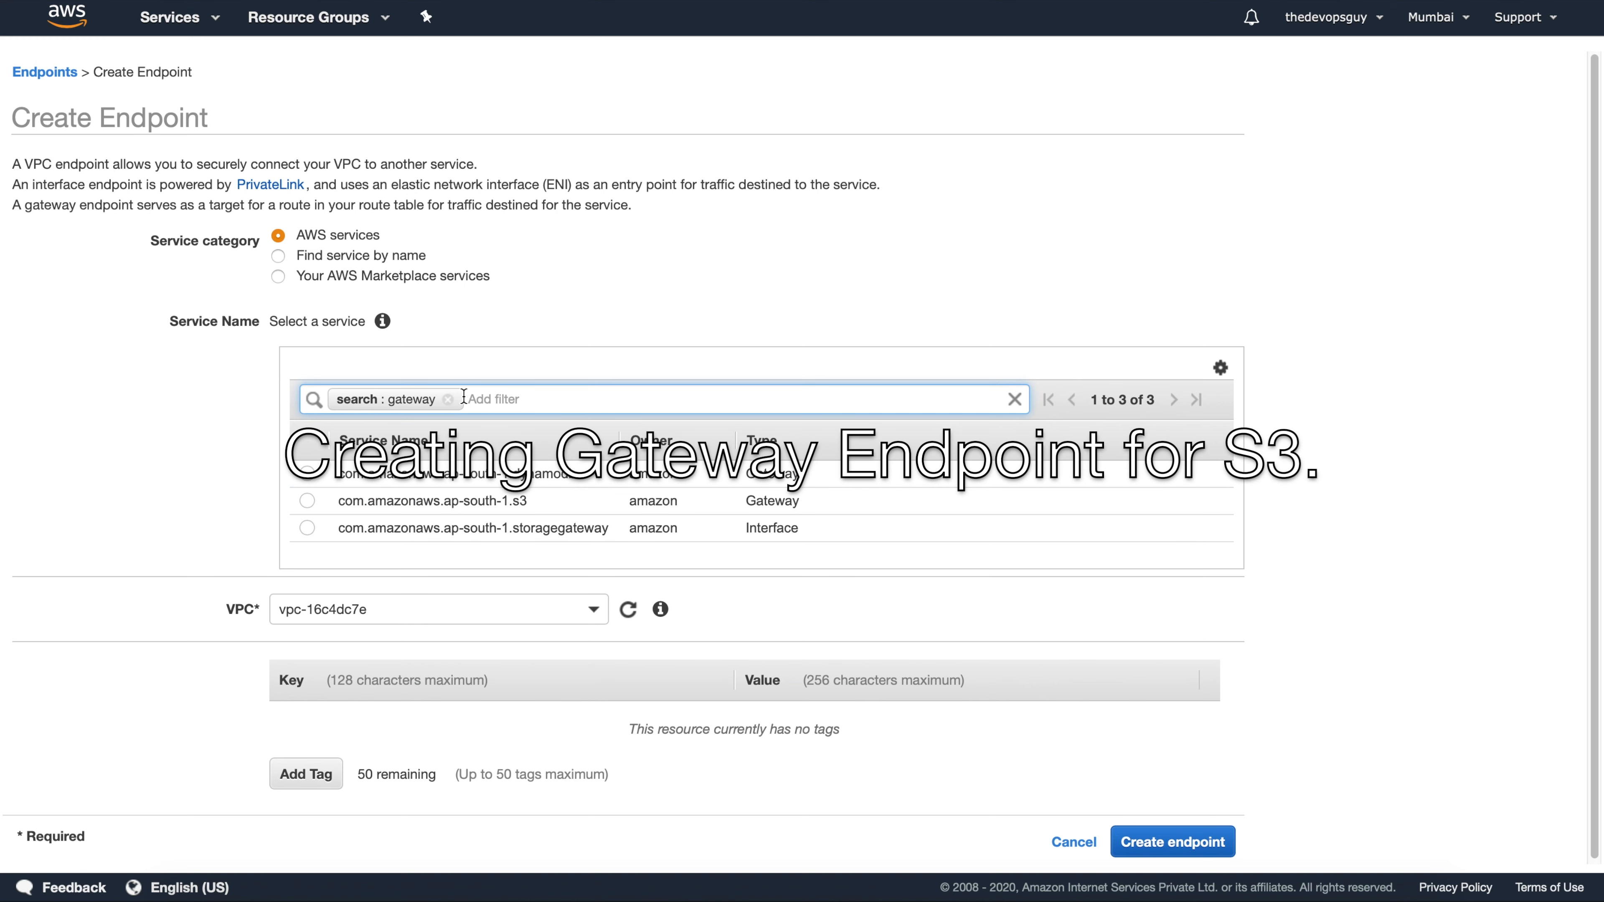
left_click(448, 399)
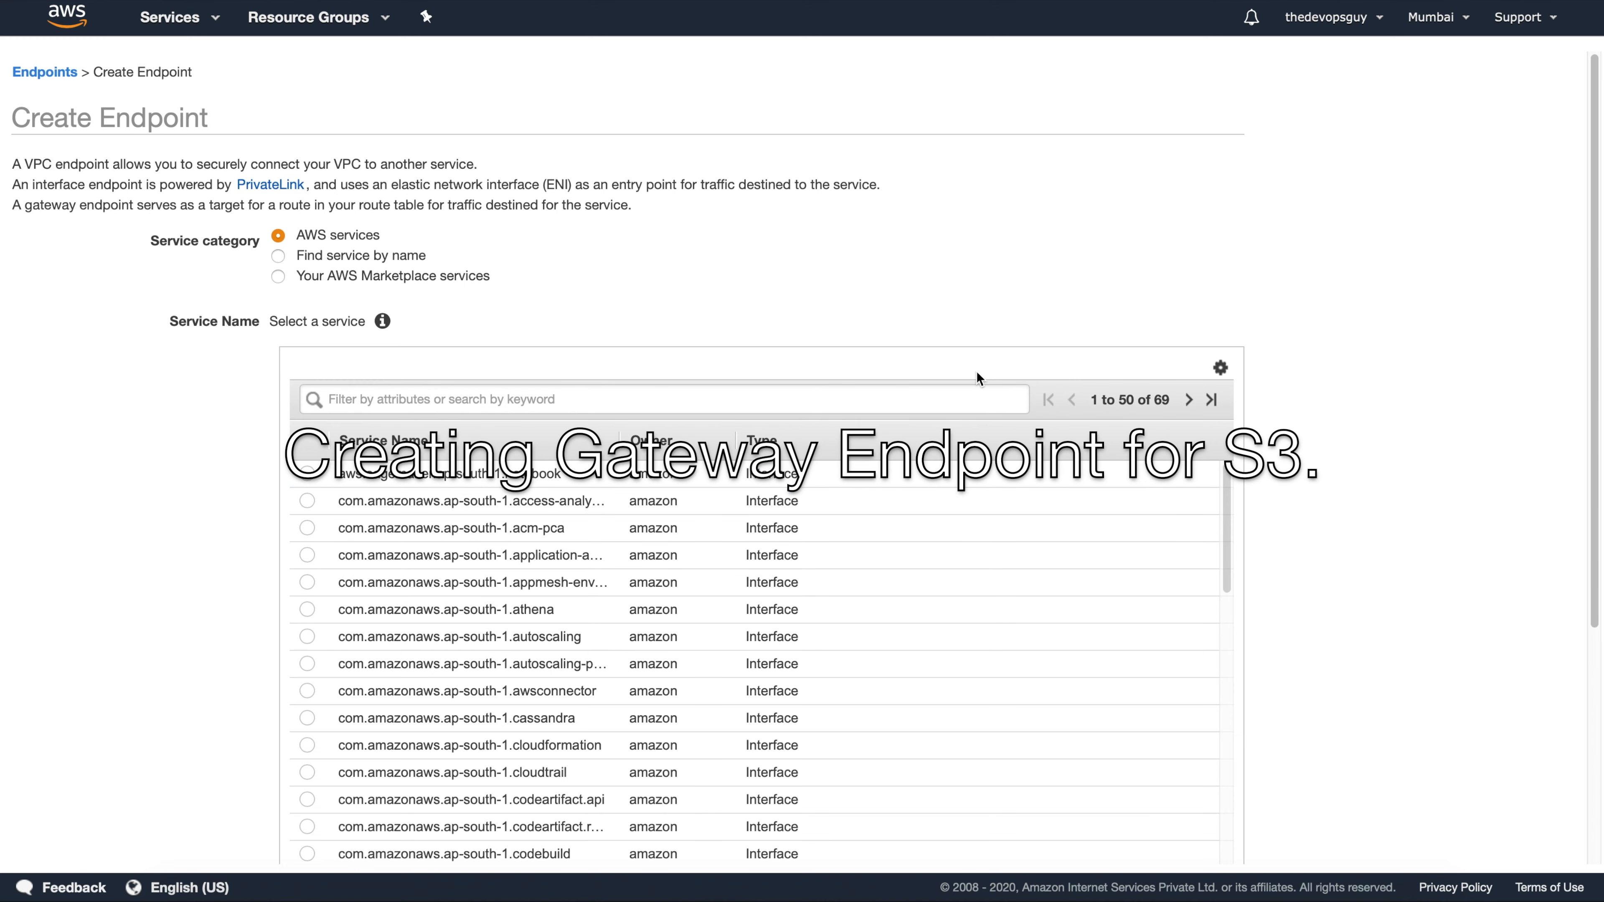
Step: Filter the services by "s3" and select com.amazonaws.ap-south-1.s3 as the endpoint's service
type("s3")
key("Return")
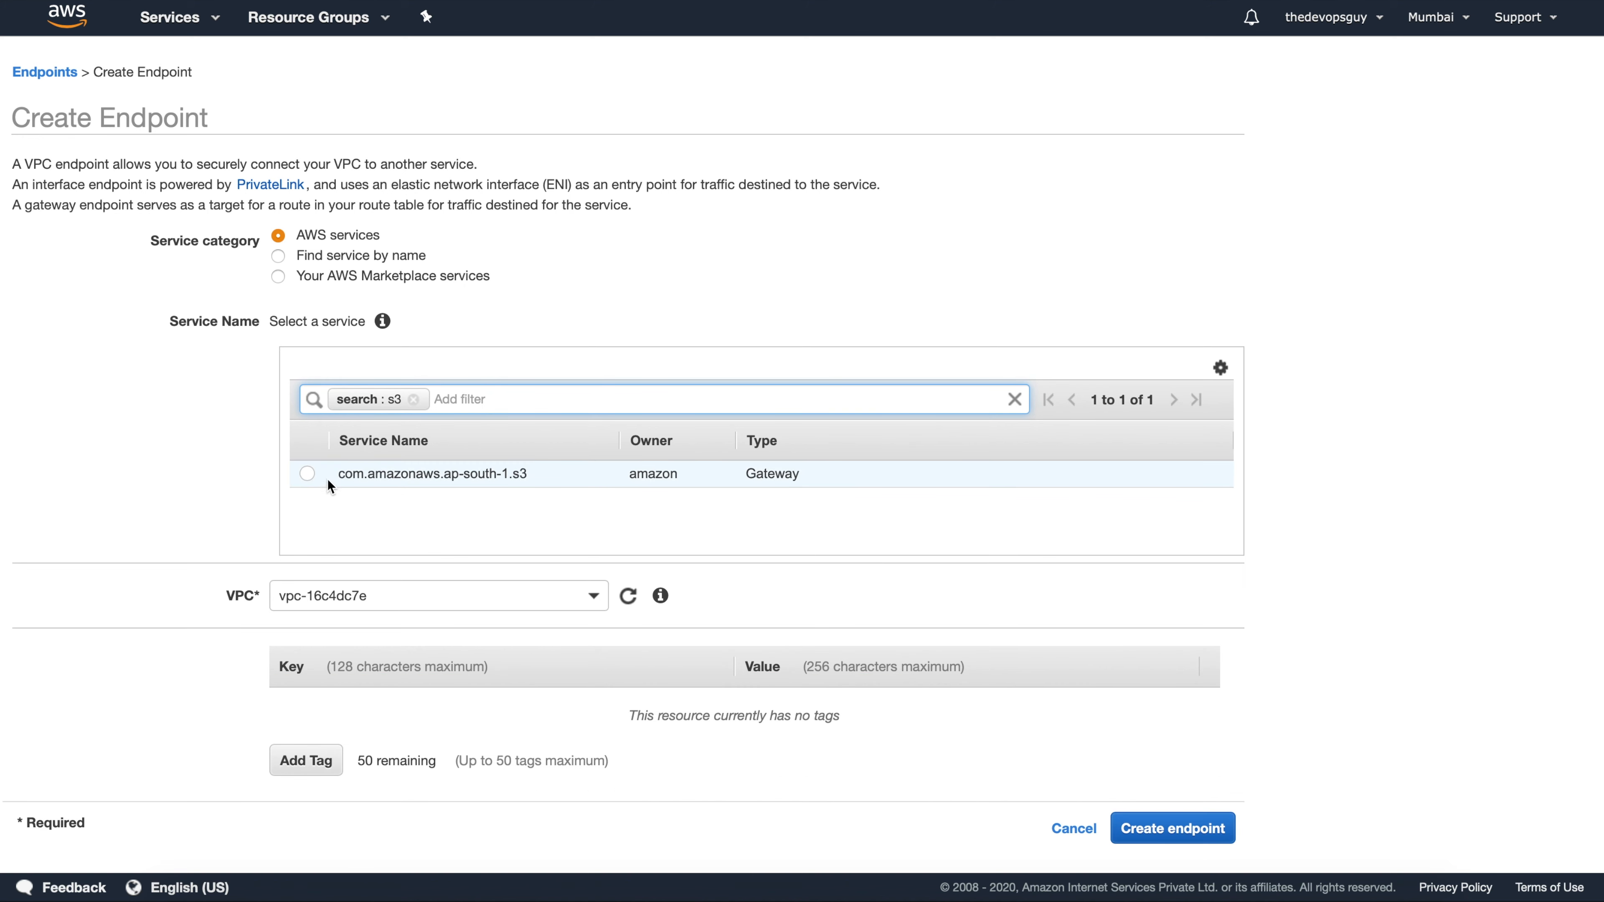
left_click(308, 474)
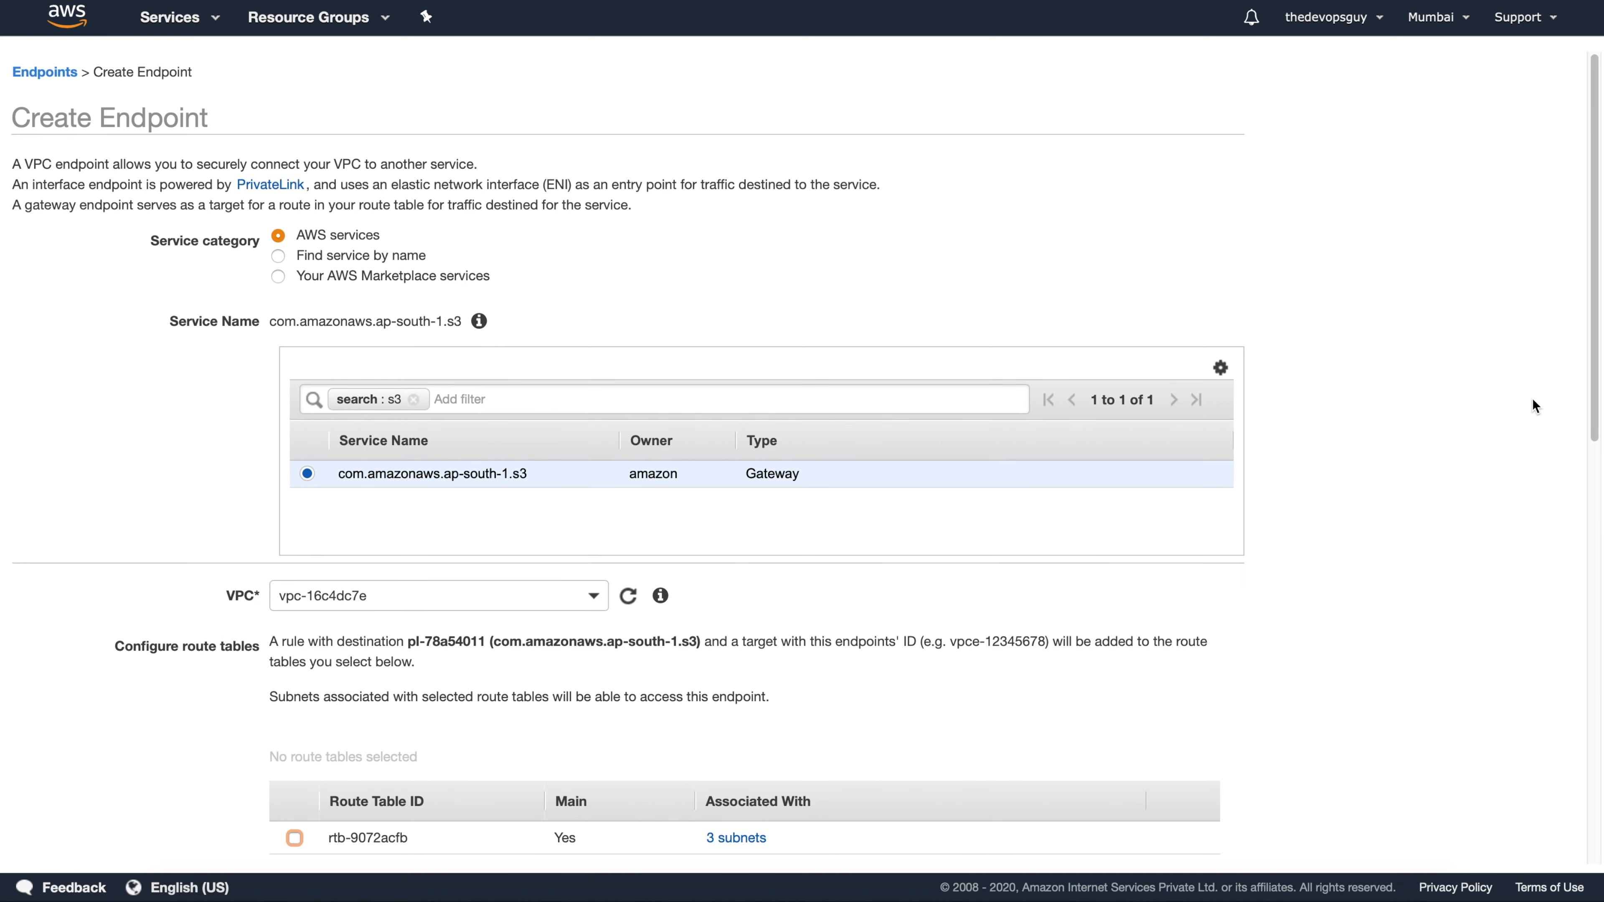
Step: Set the endpoint's VPC to vpc-06688e6e1213b6eba
scroll(1502, 382, "down", 2)
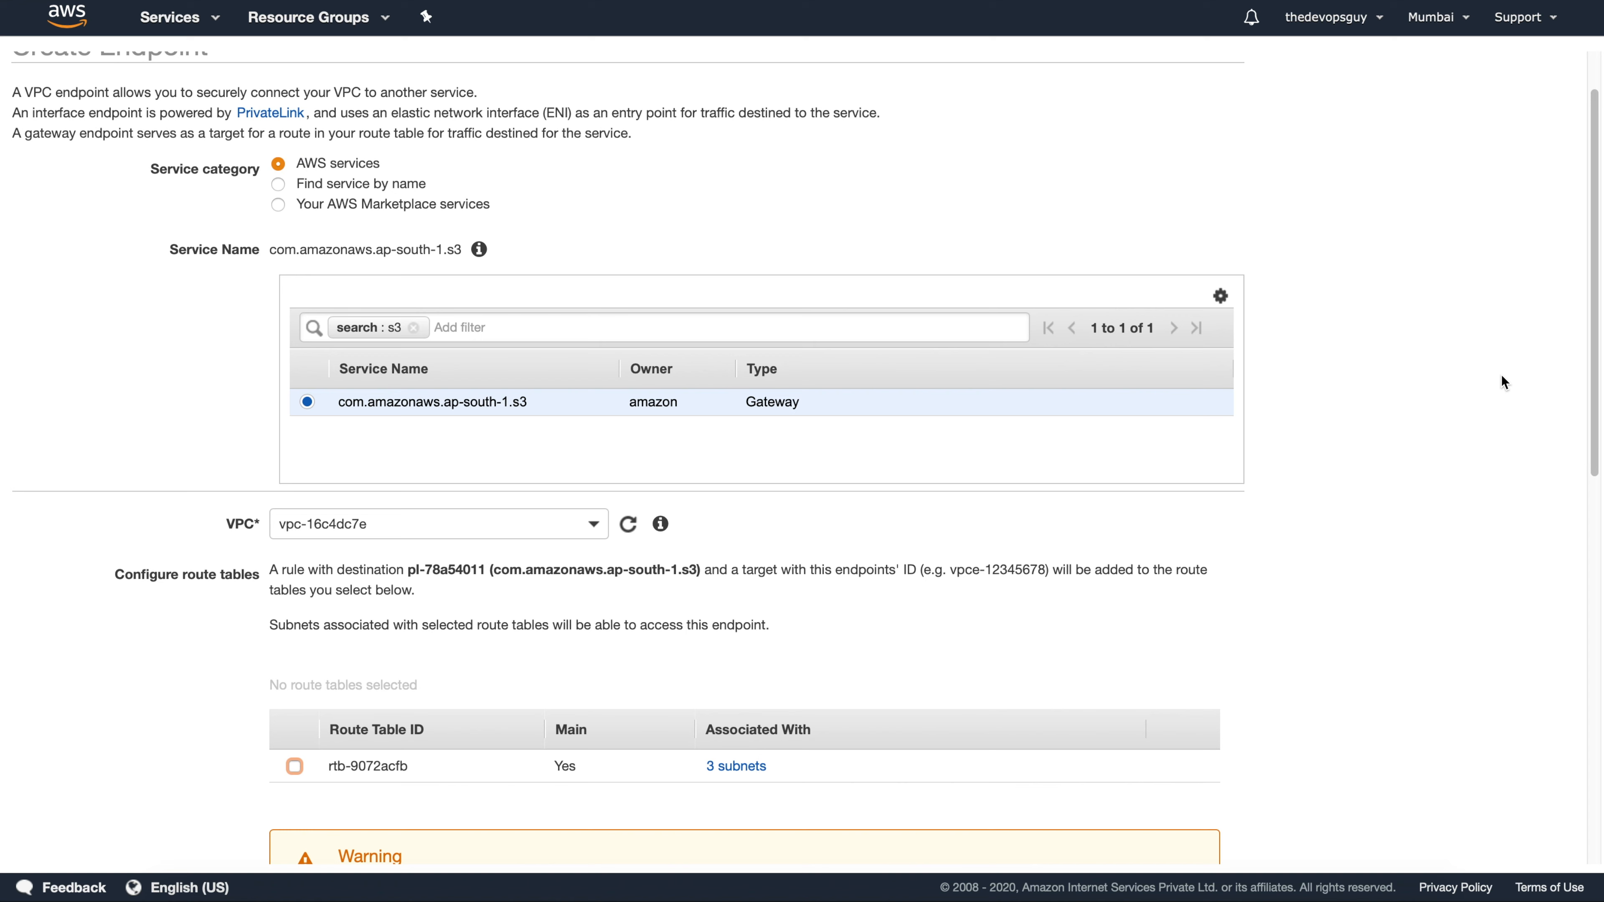
left_click(595, 526)
left_click(608, 607)
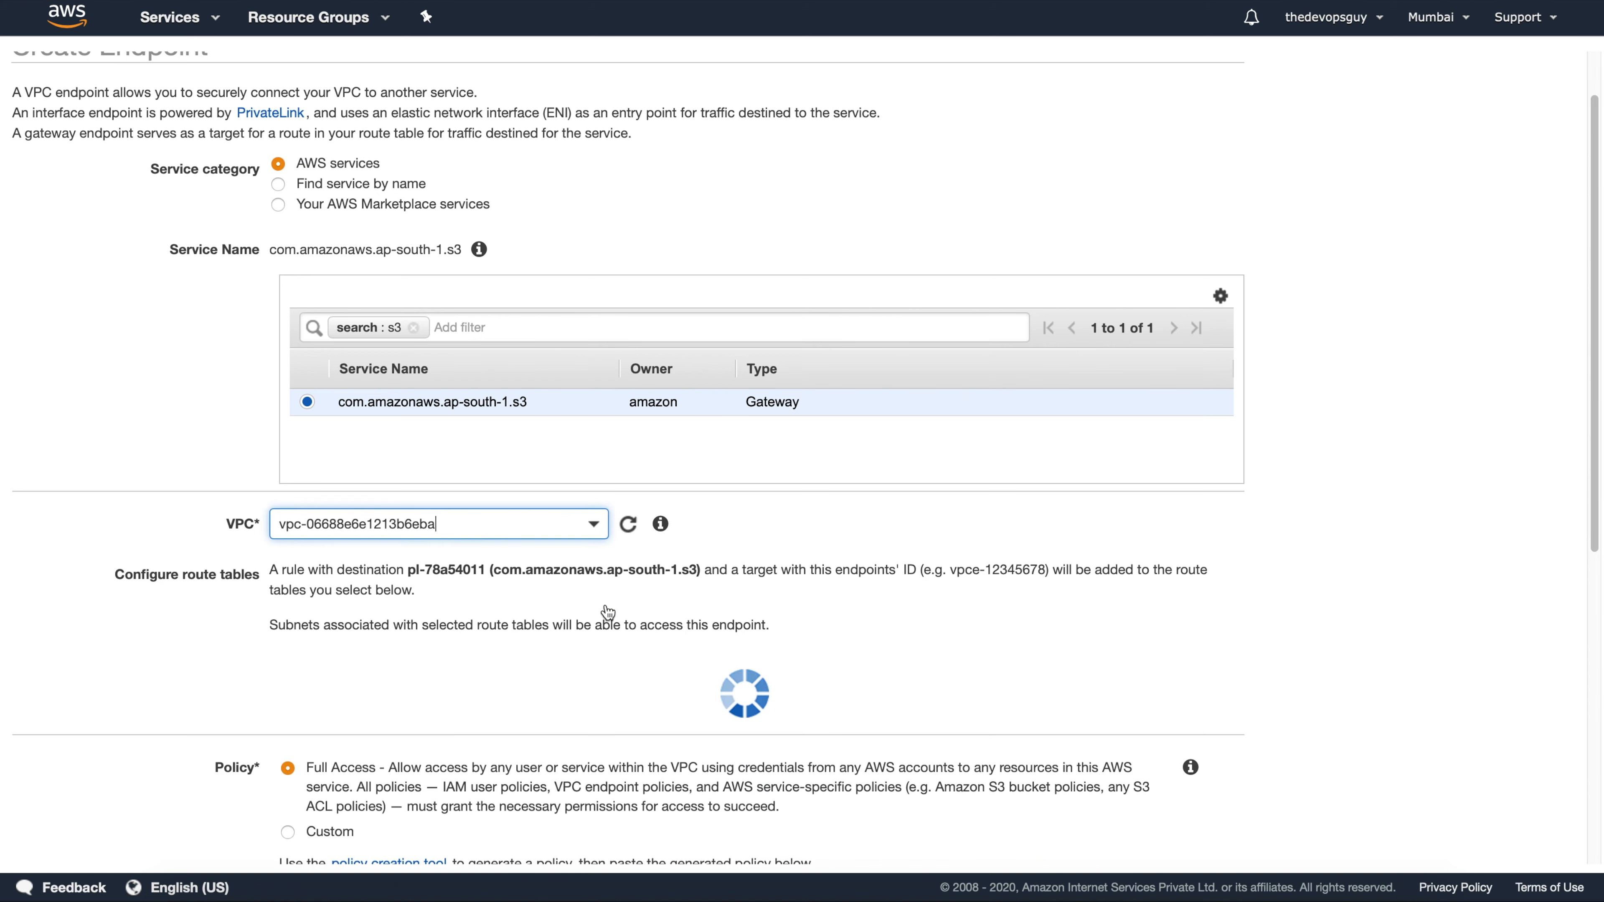
Step: Read the routing rule description and select both route tables, rtb-0b46b5d192cfe58d0 and rtb-0df8e0af463368e28, for the endpoint
scroll(1425, 361, "down", 10)
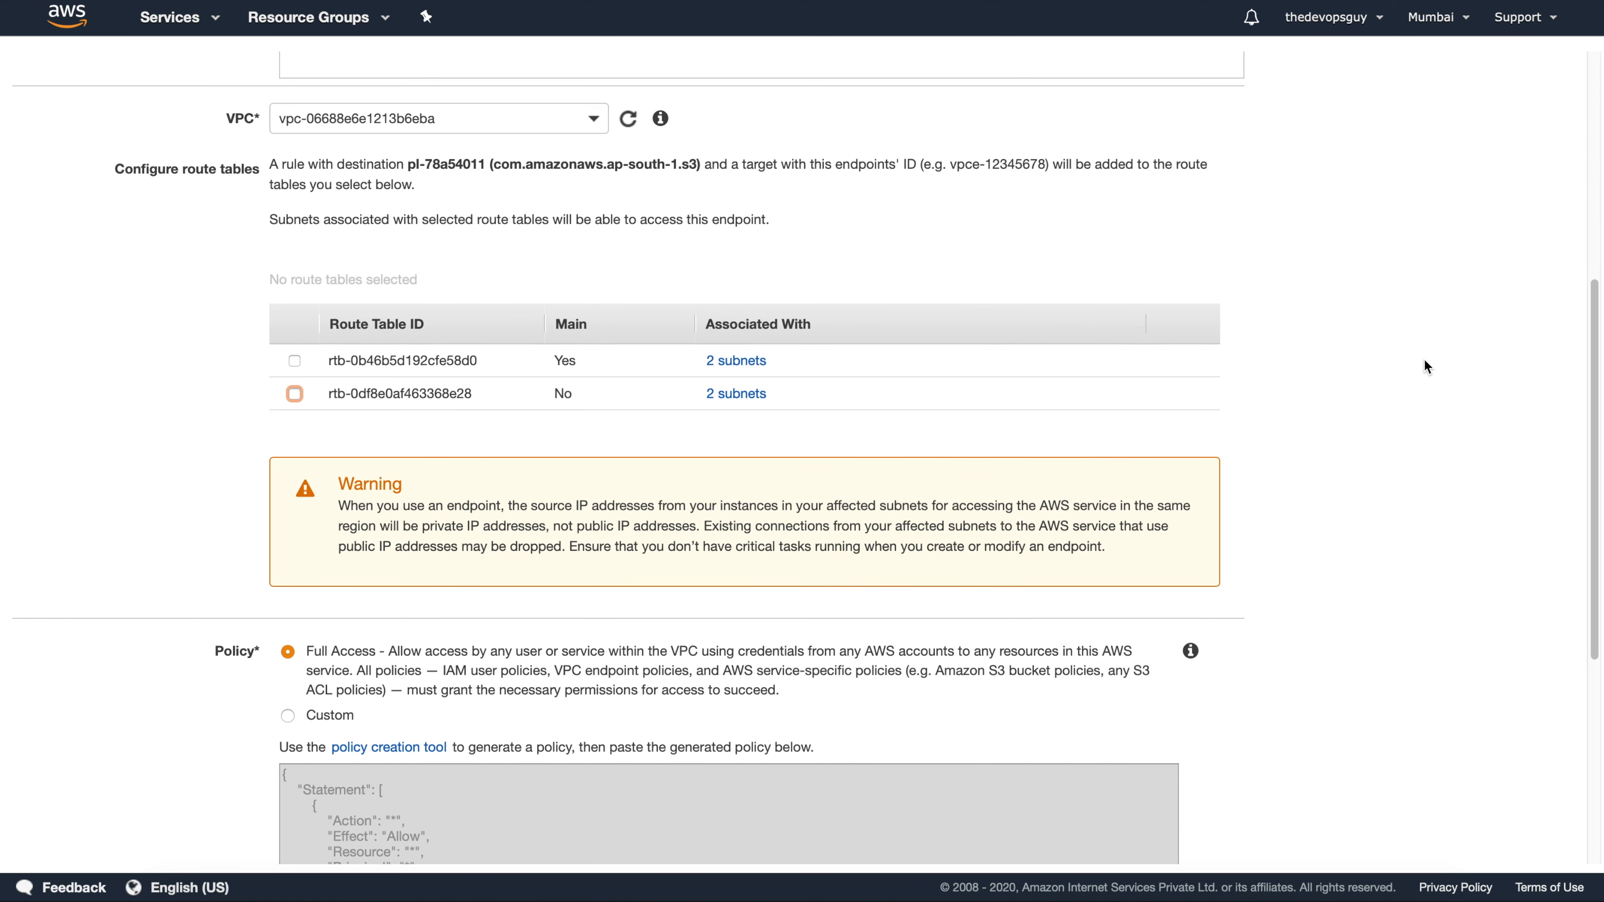
left_click(270, 166)
left_click_drag(269, 164, 650, 168)
left_click(648, 168)
left_click_drag(272, 165, 1175, 166)
left_click(349, 164)
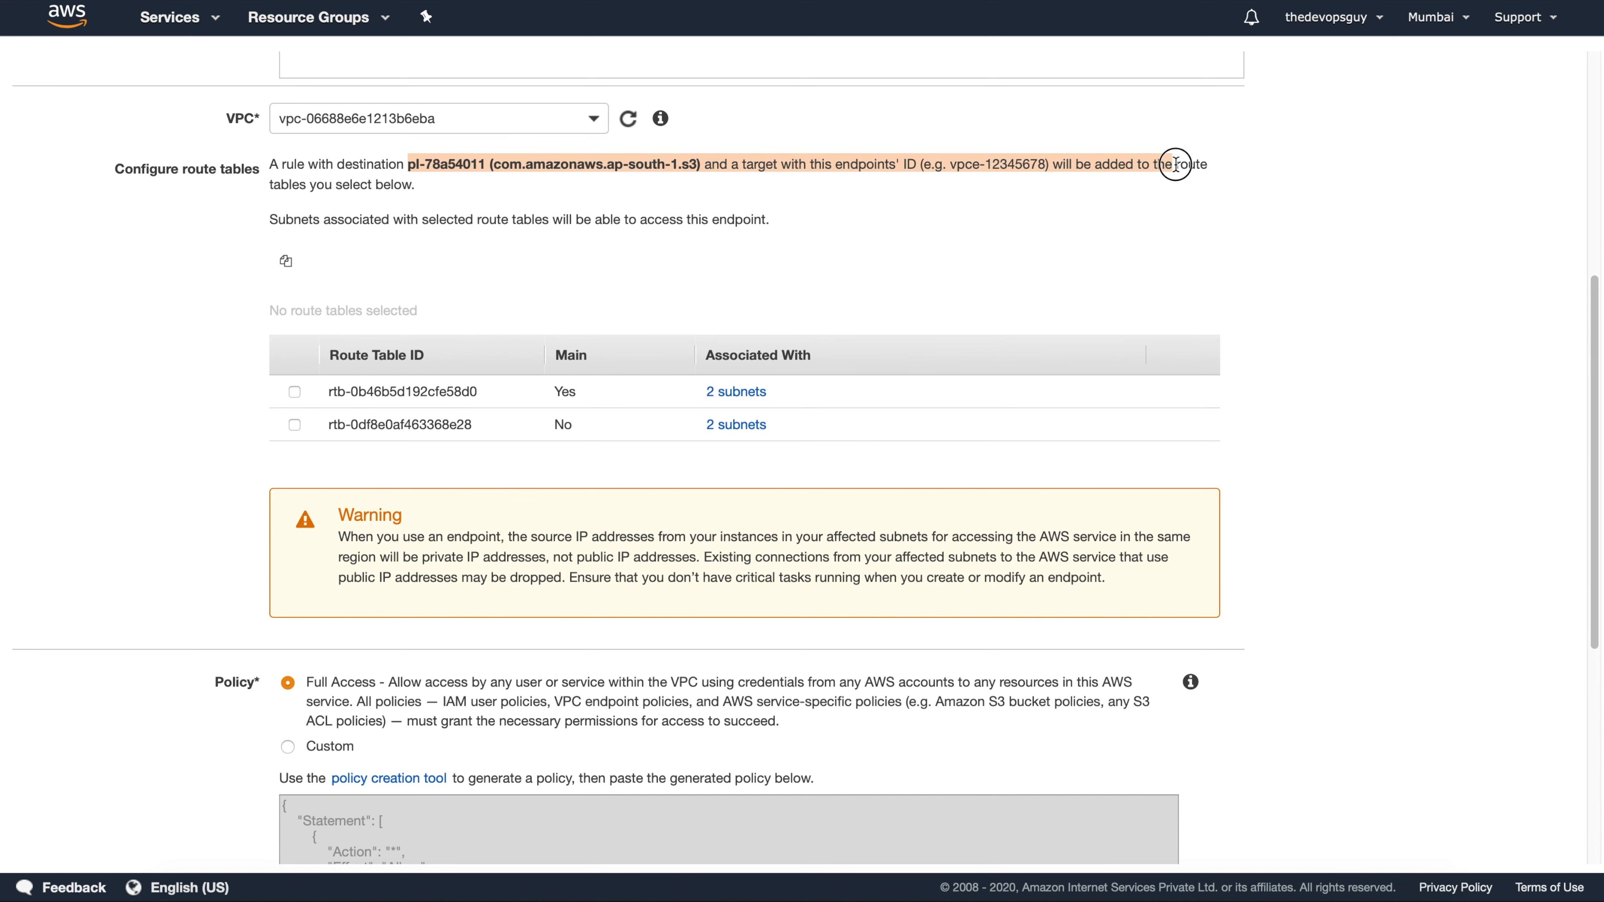
left_click(926, 218)
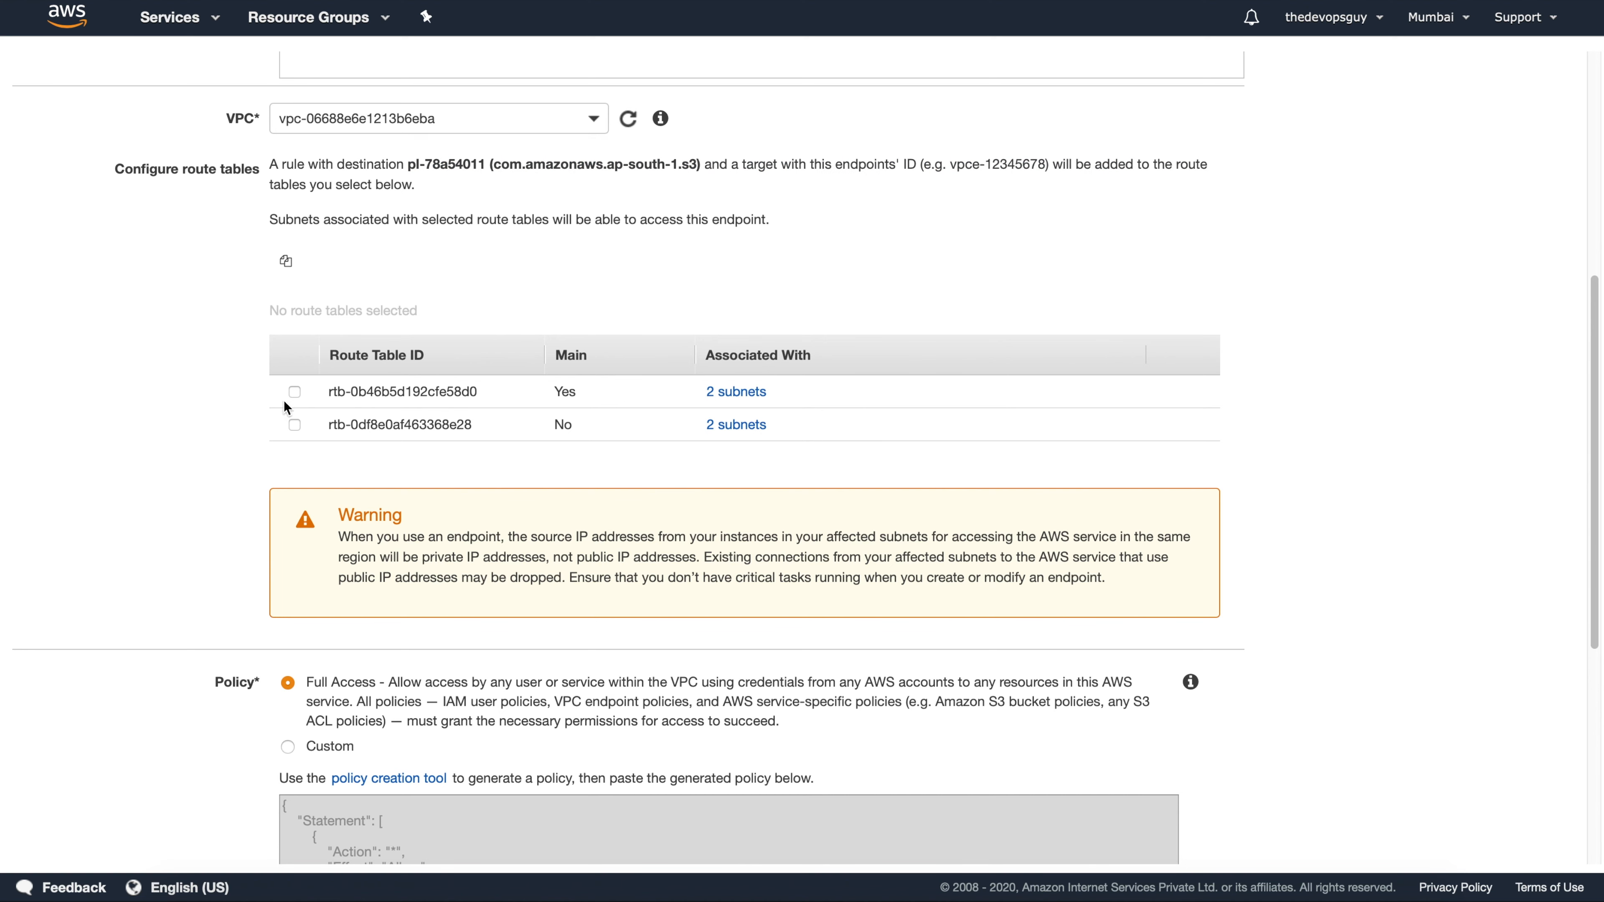
left_click(295, 393)
left_click(295, 361)
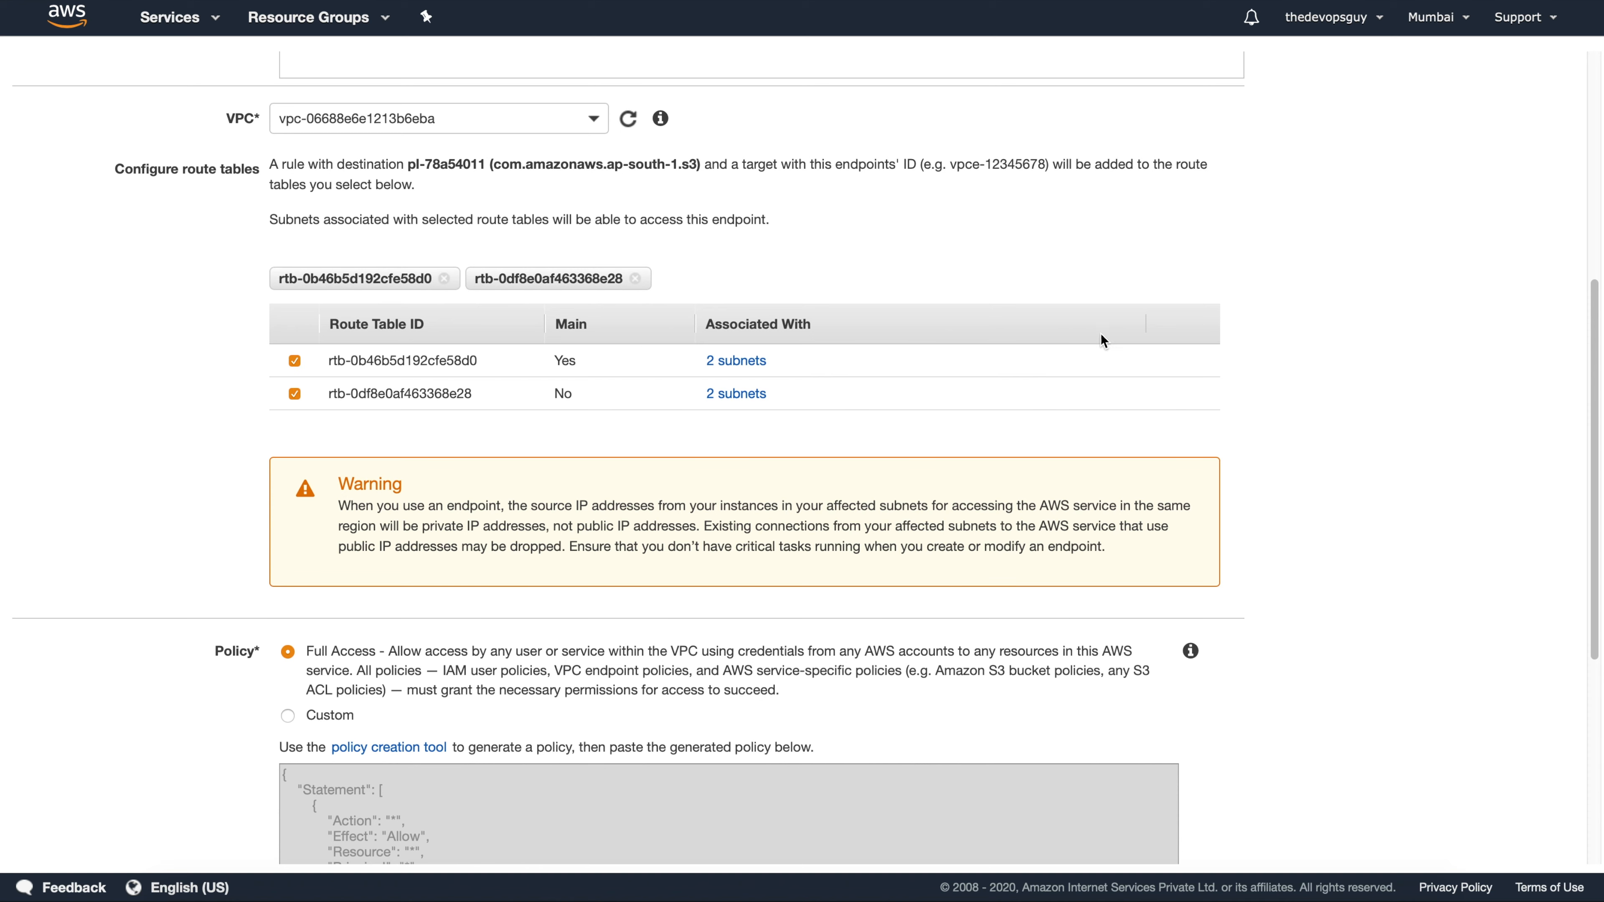
scroll(1449, 438, "down", 1)
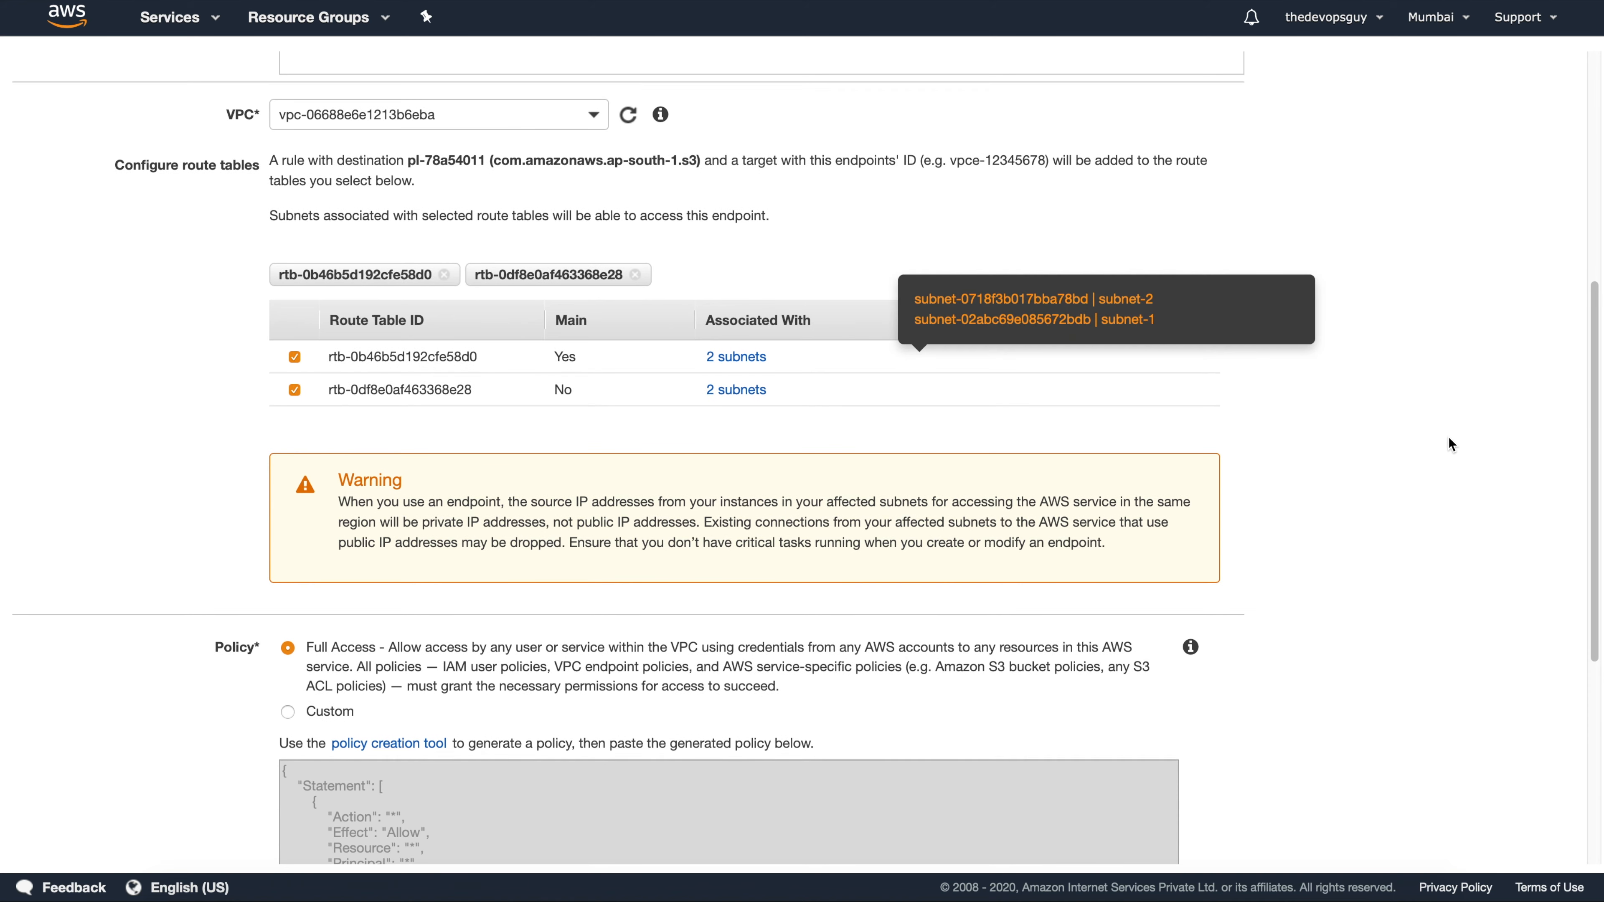
Step: Try the Custom policy option for the endpoint and return to Full Access
scroll(1449, 438, "down", 4)
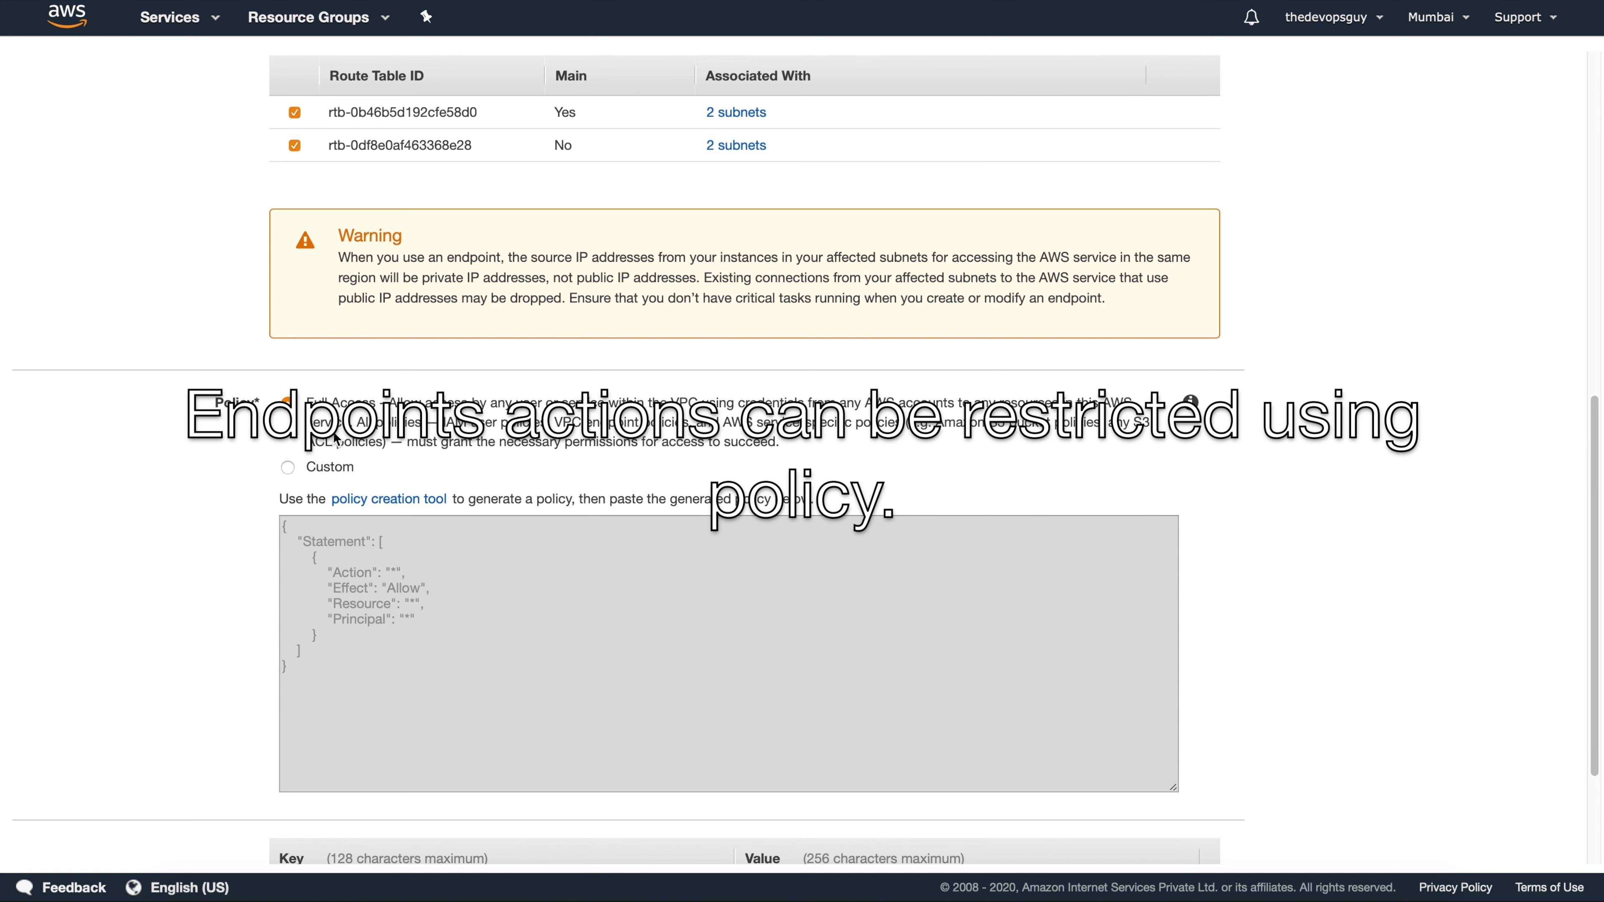
left_click(328, 466)
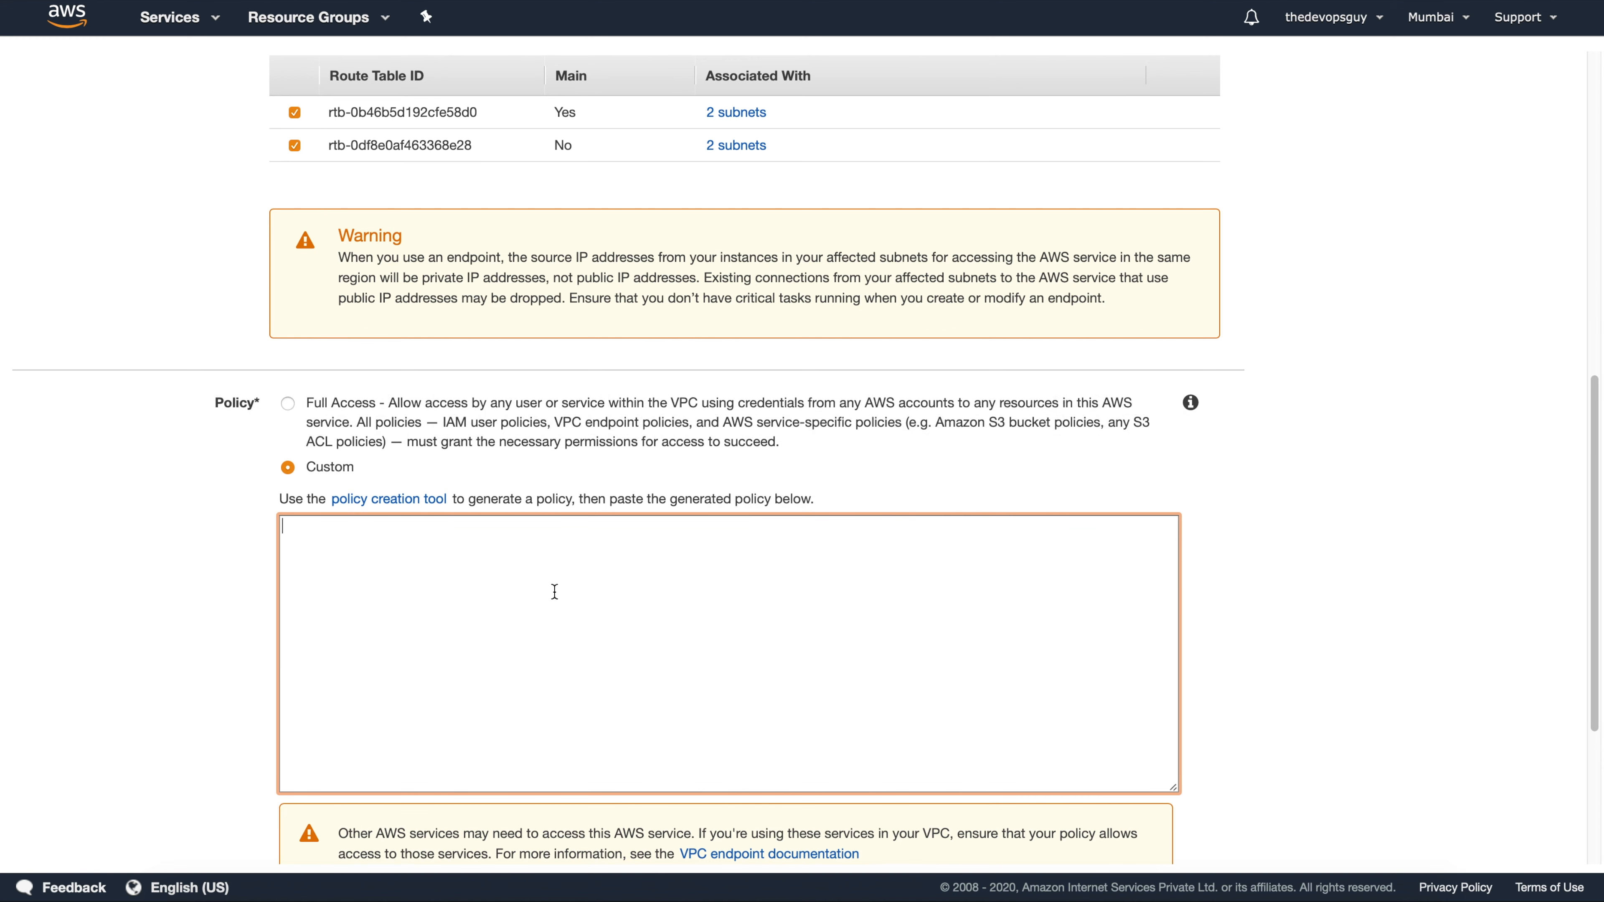
left_click(327, 405)
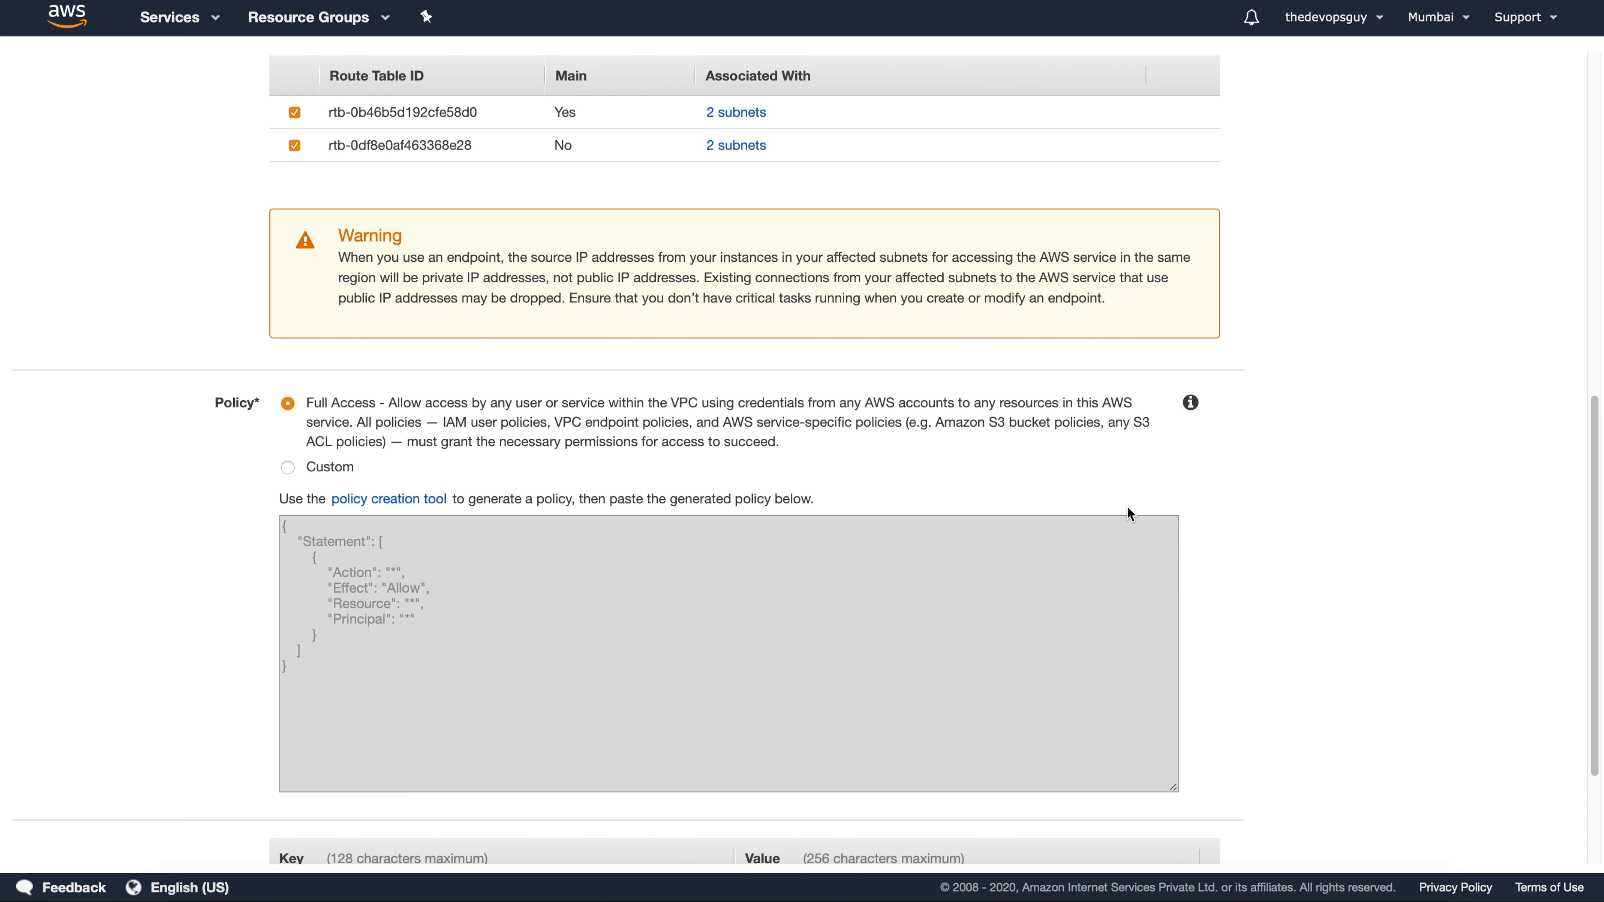
Step: Tag the endpoint with the key Name and value s3-endpoint-for-vpc-1, and create it
scroll(1291, 480, "down", 3)
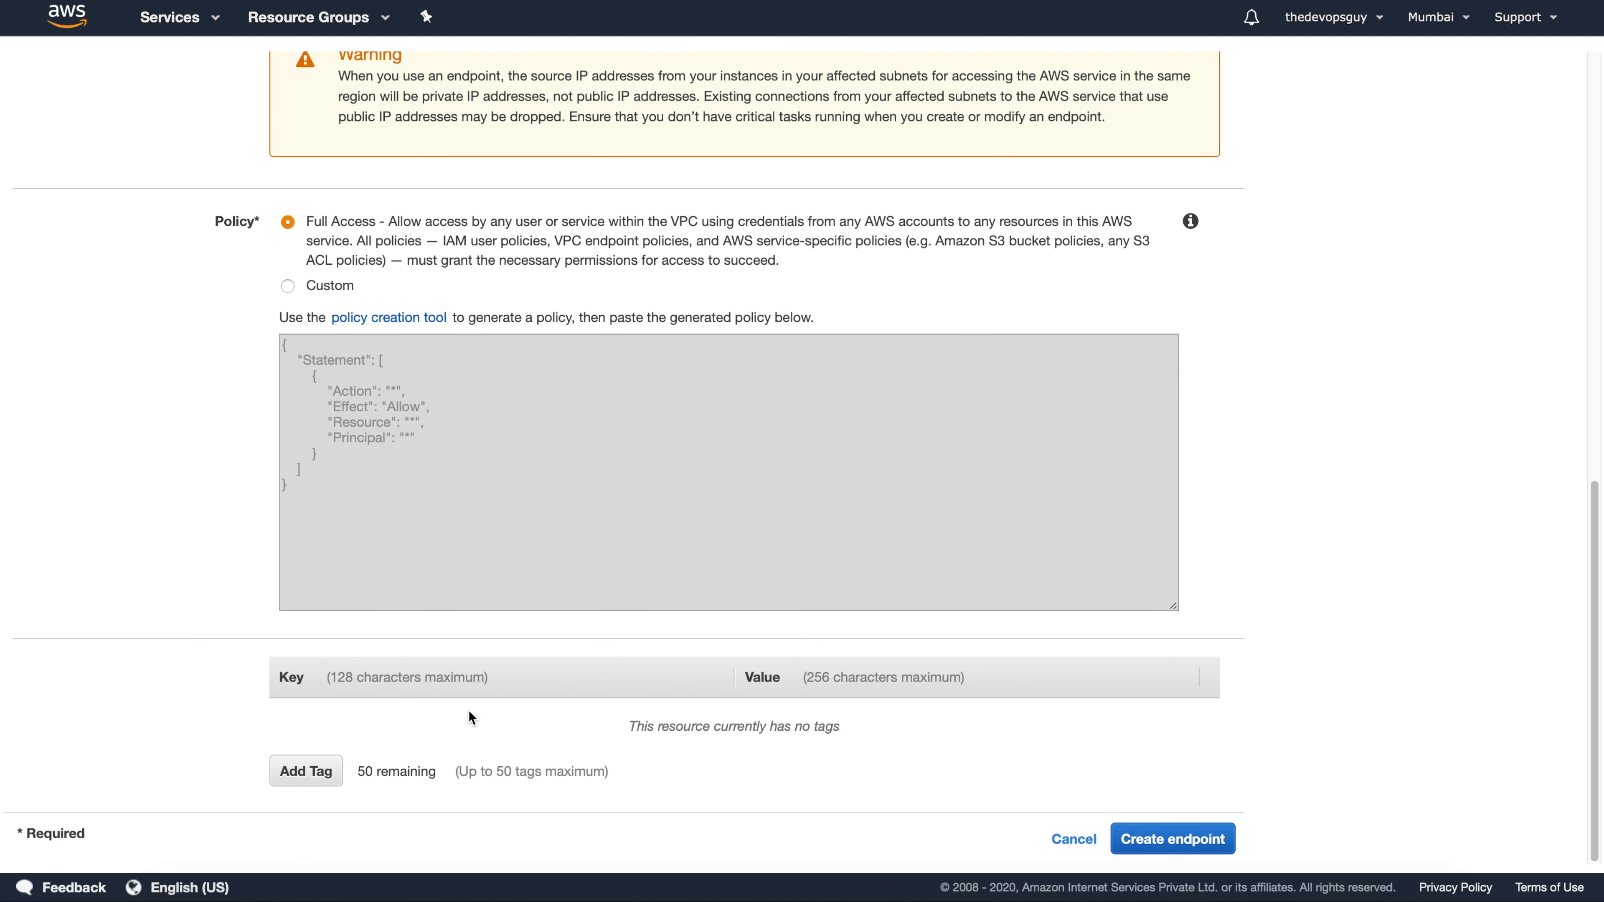
left_click(322, 772)
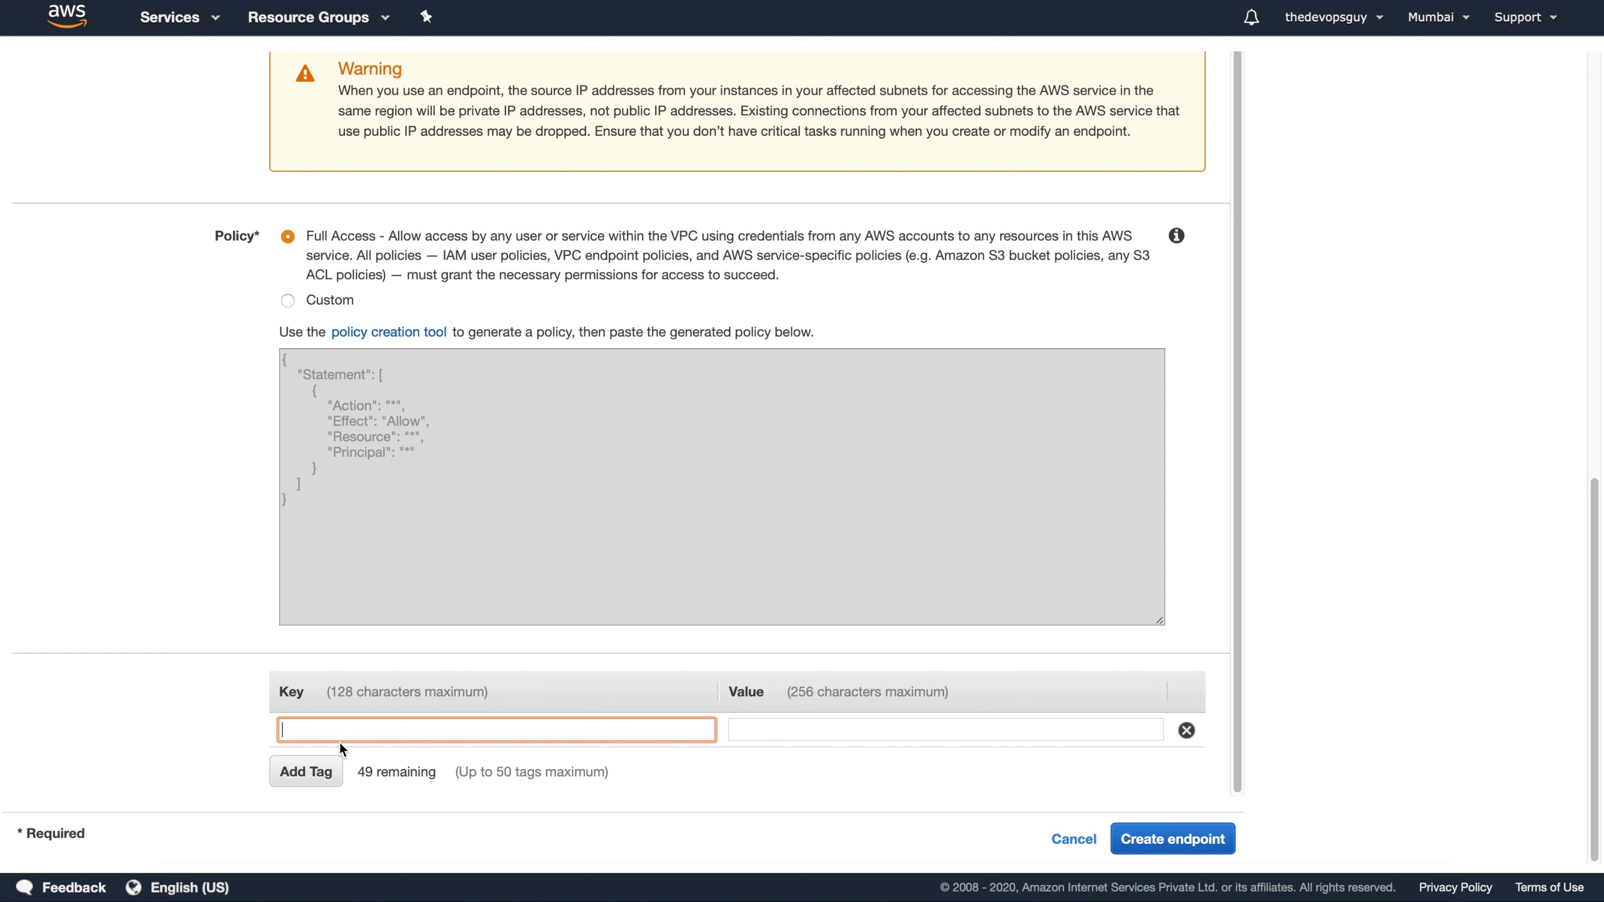
type("Name")
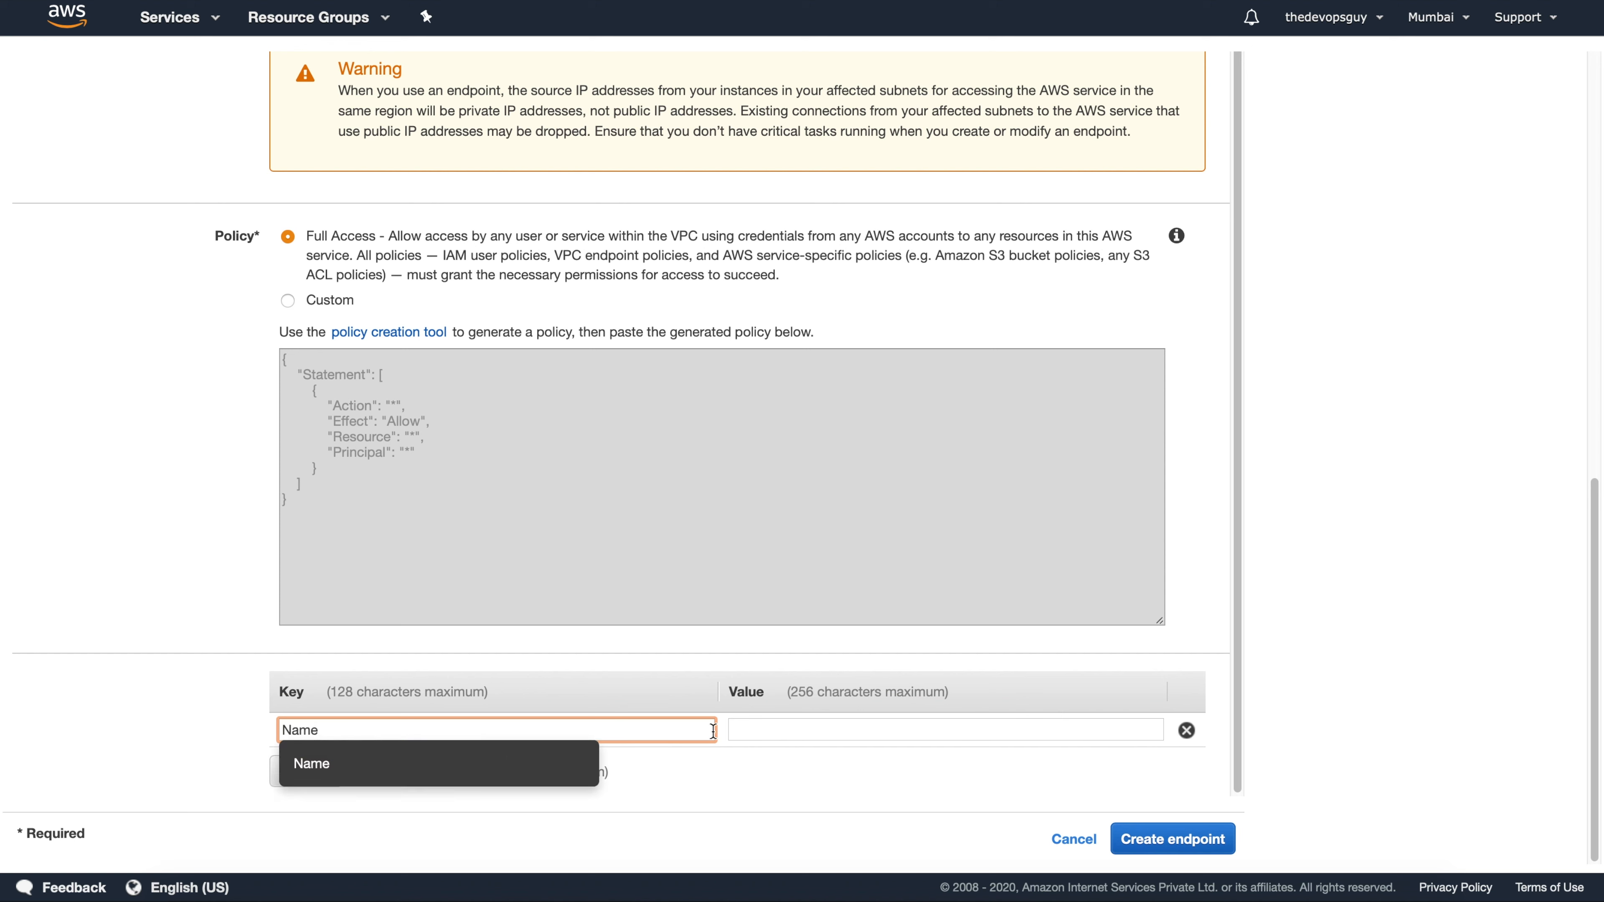
left_click(813, 731)
type("s3-endpoint")
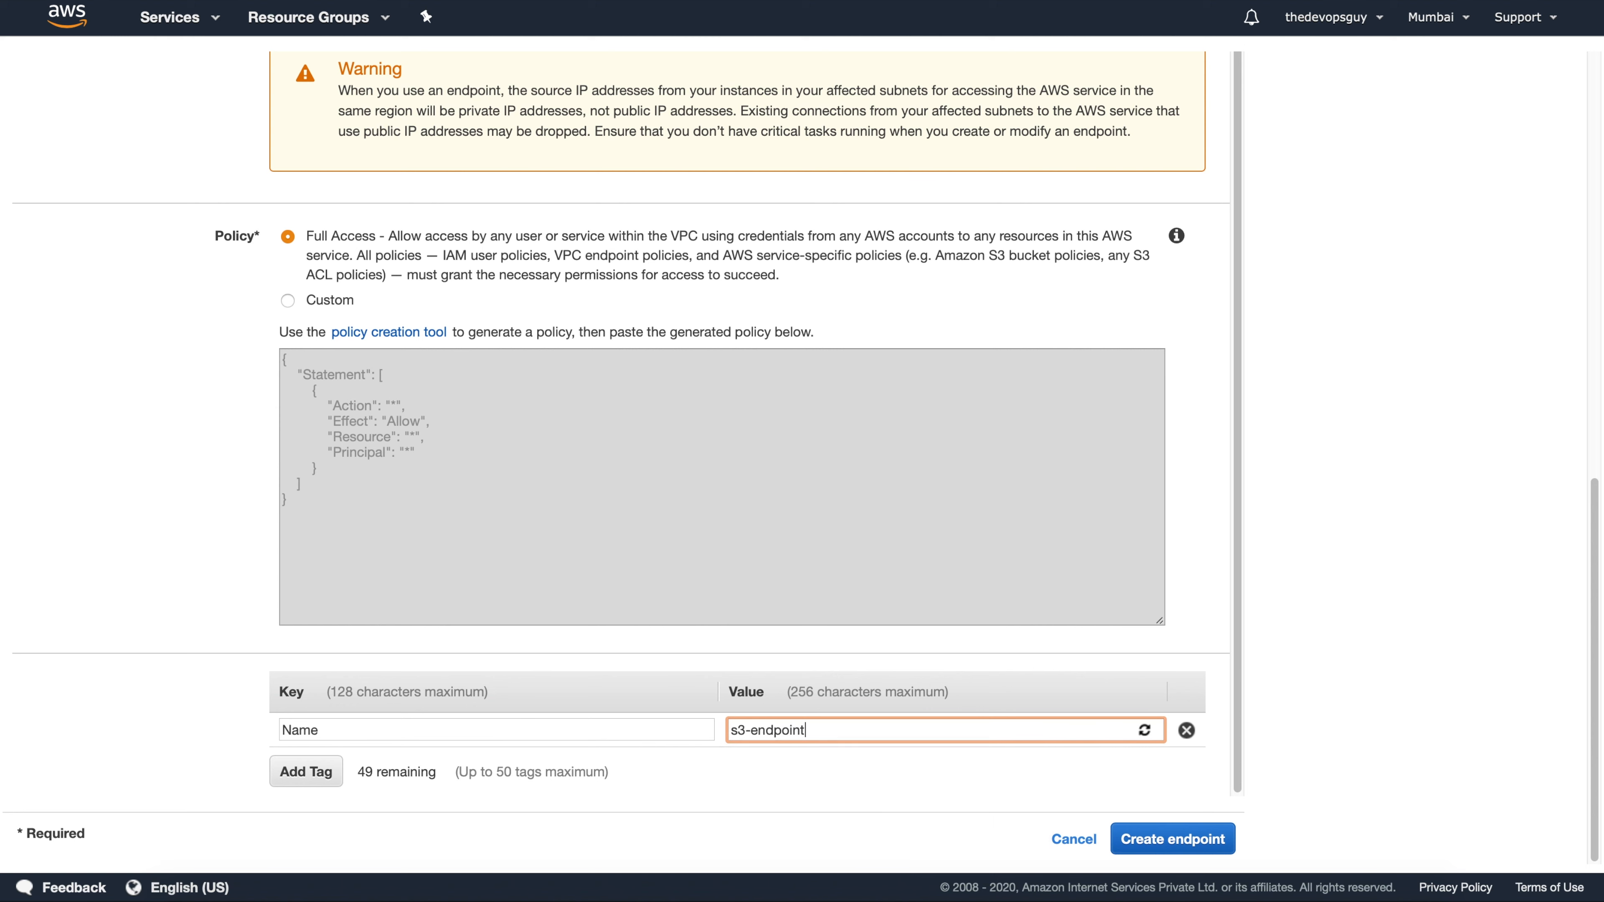
type("-for-vpc-1")
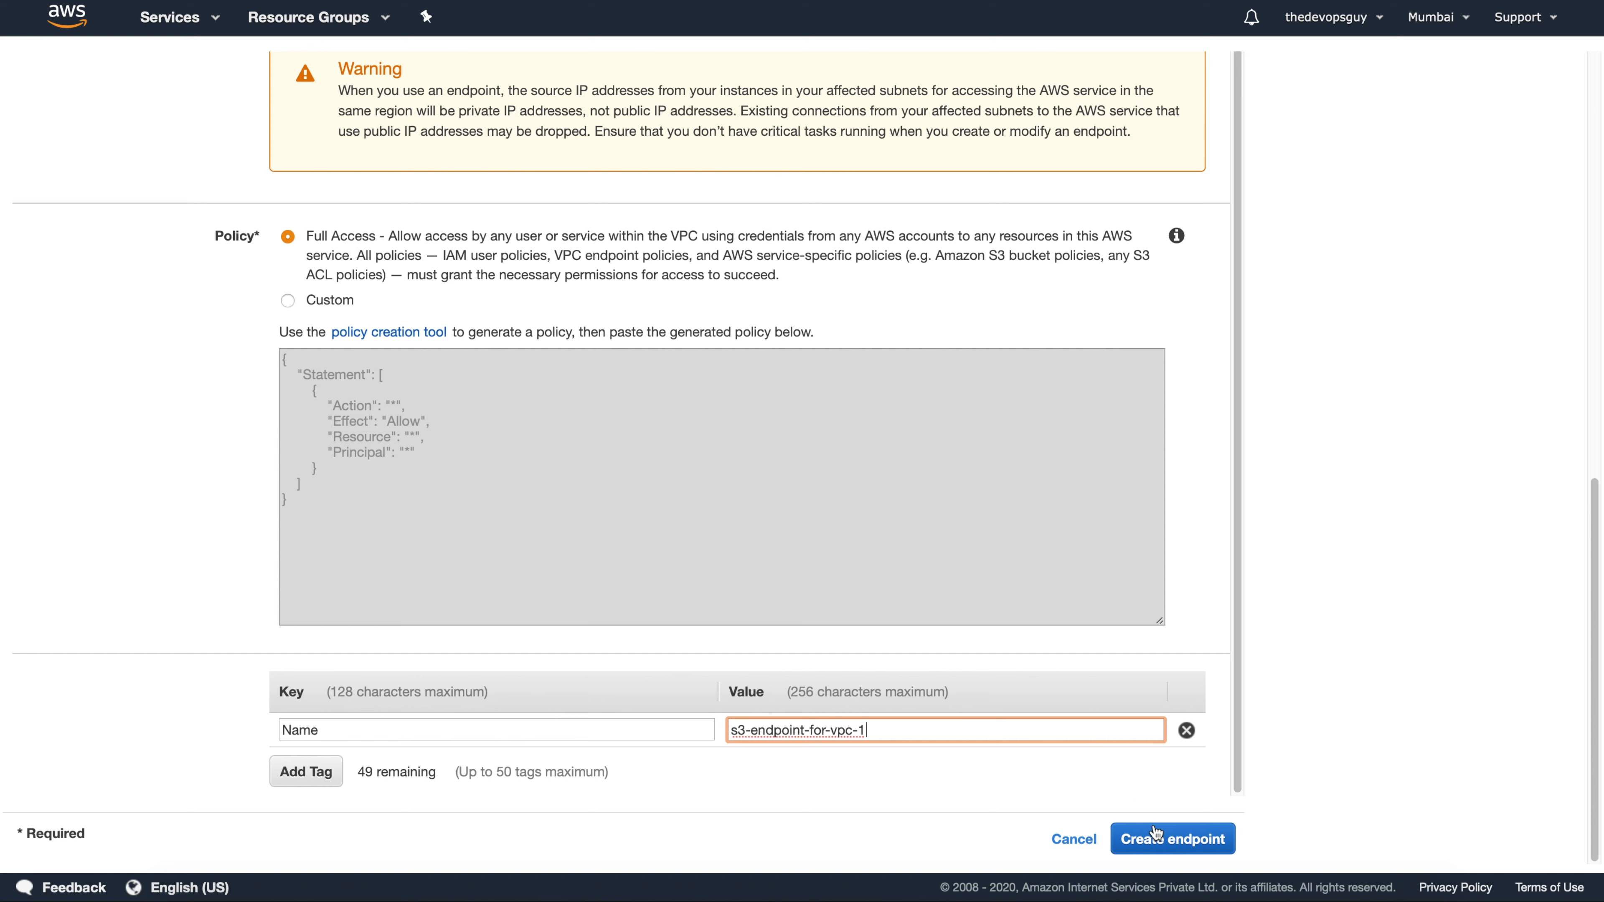
left_click(1165, 845)
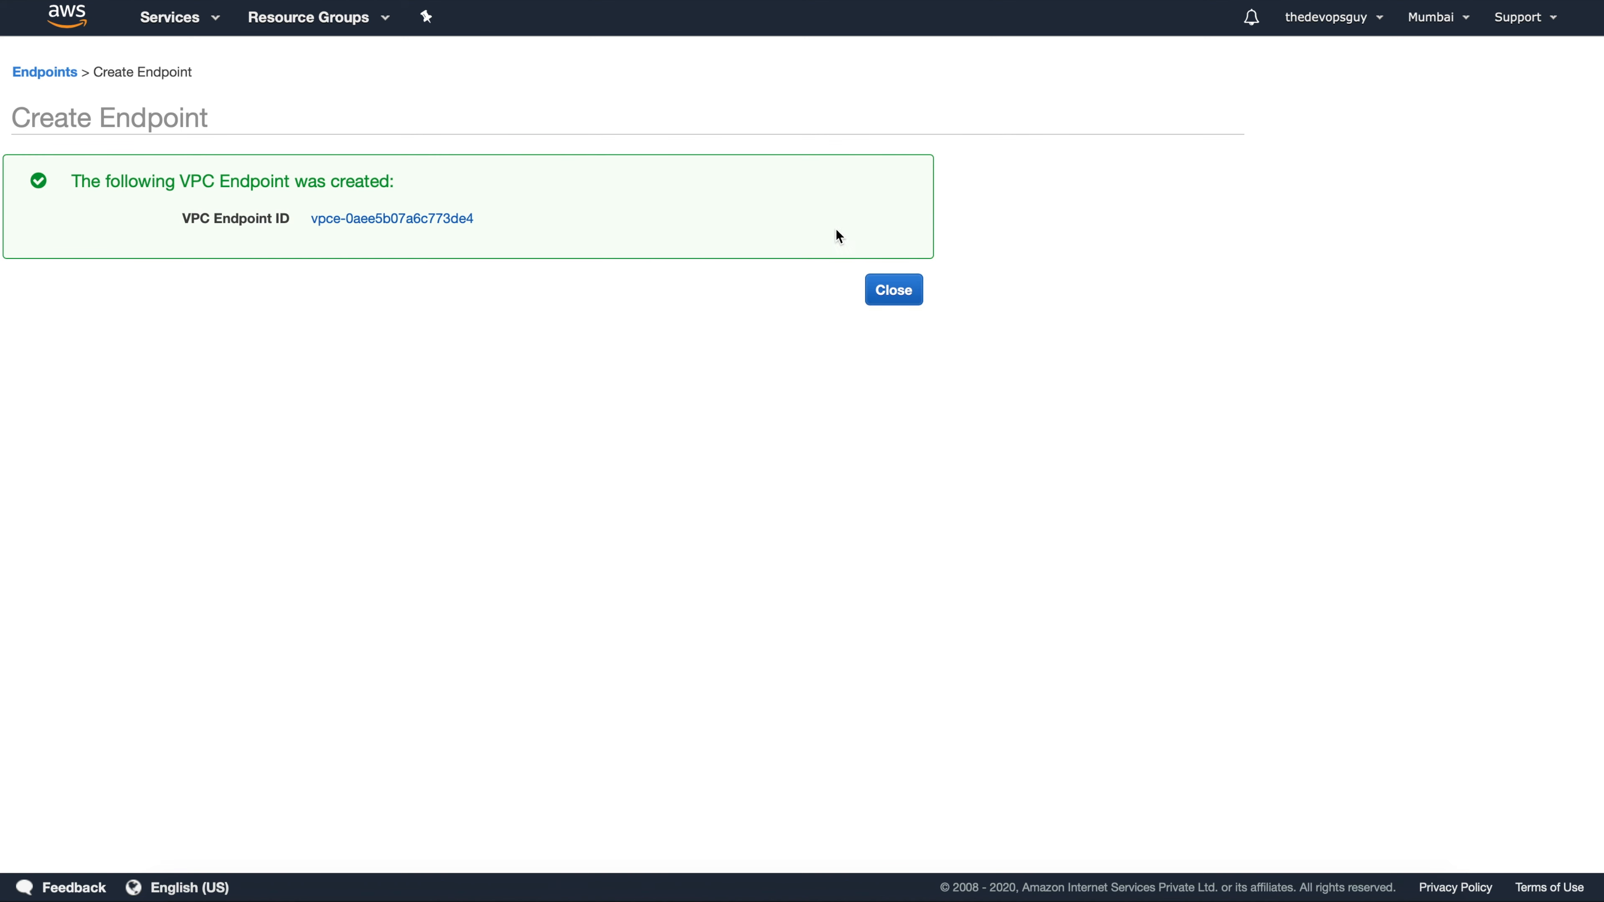
left_click(891, 297)
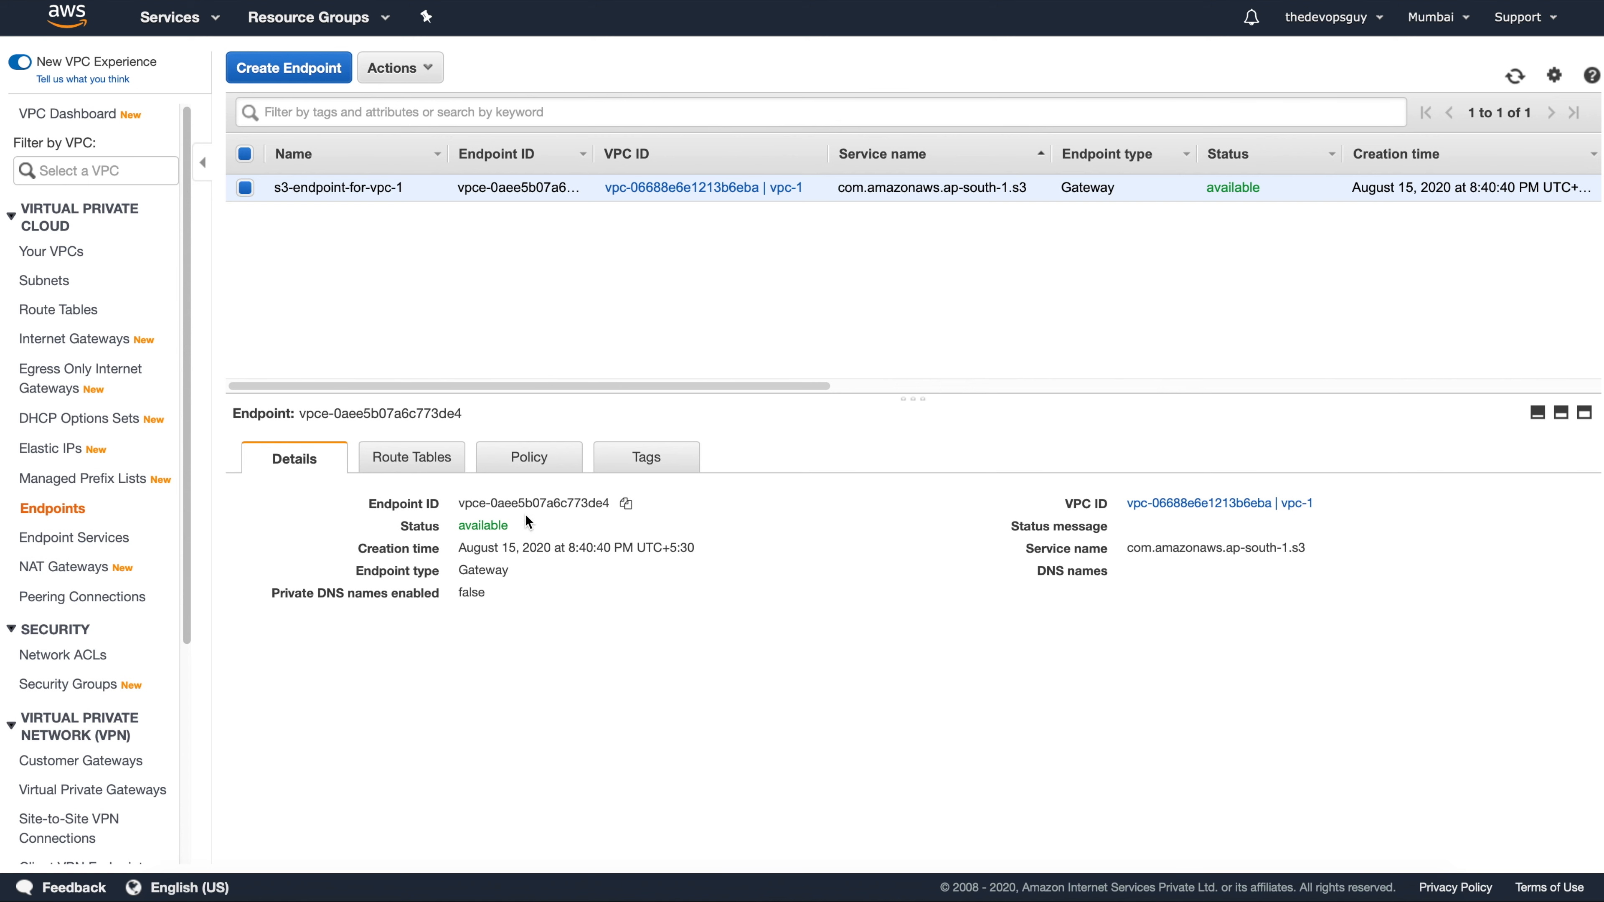
Step: Try changing the route table selection of the S3 endpoint and cancel the modification
left_click(421, 463)
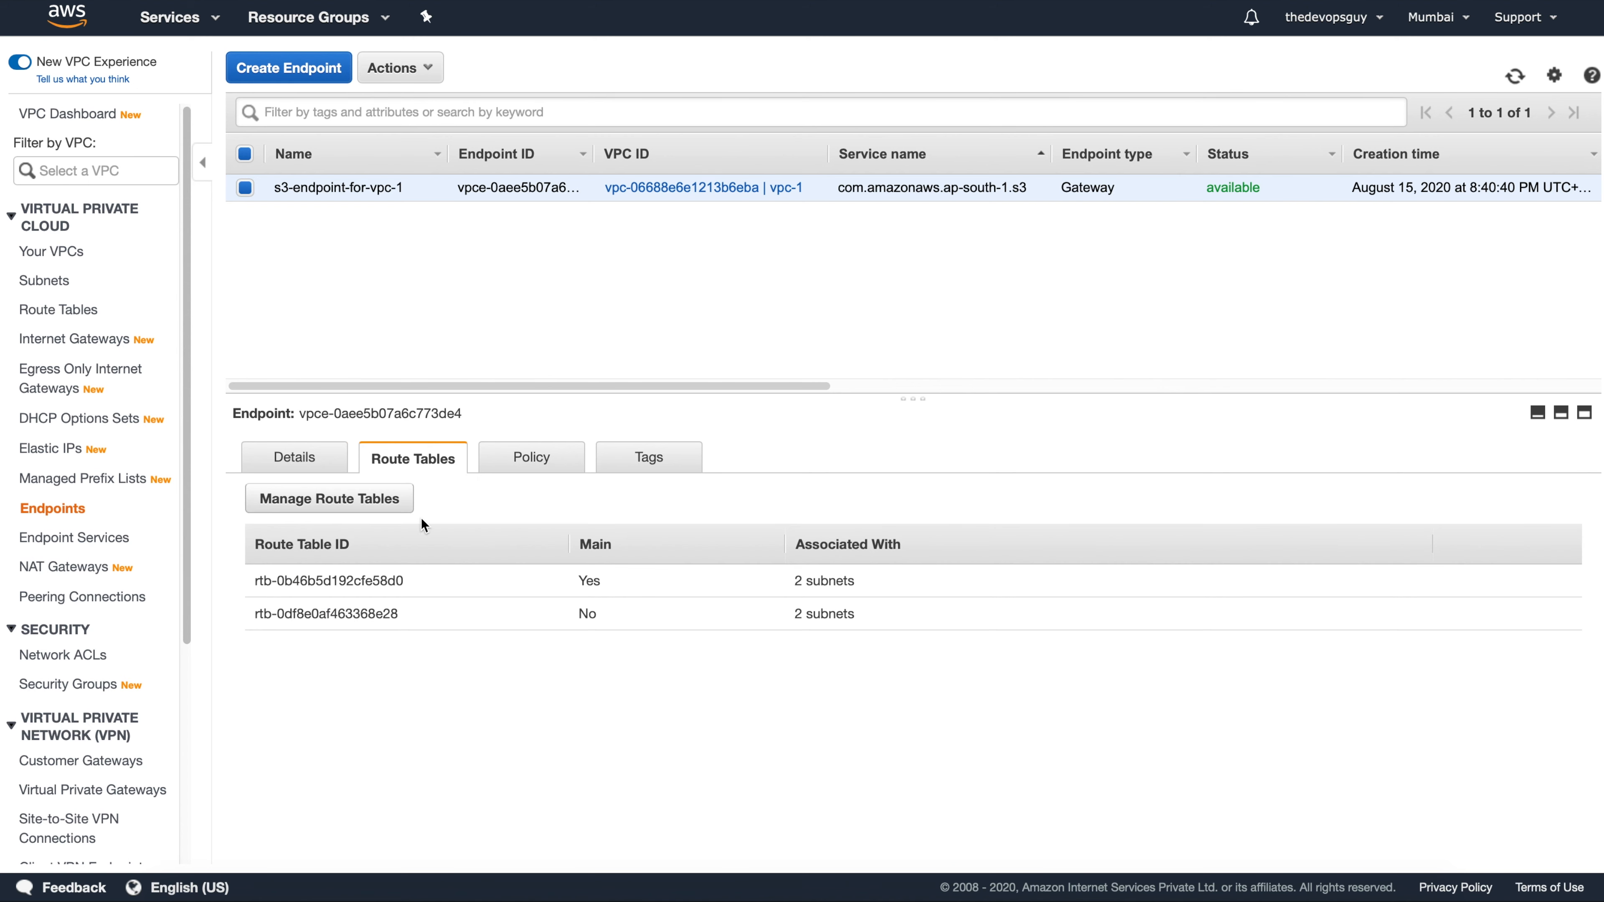
left_click(364, 504)
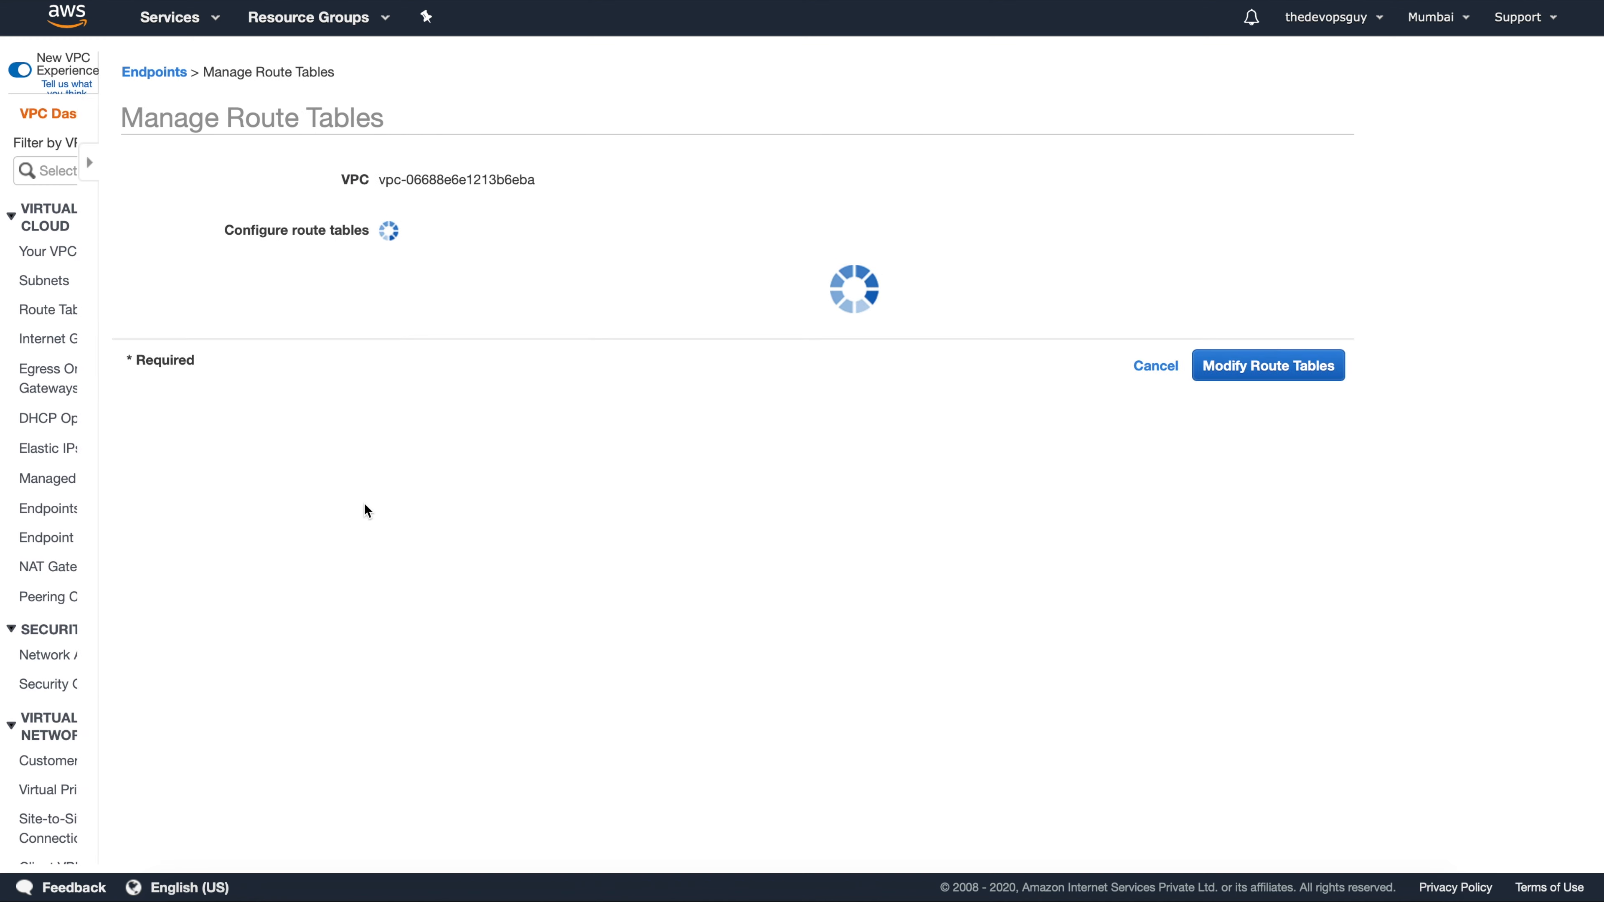
left_click(295, 422)
left_click(295, 455)
left_click(295, 422)
left_click(294, 455)
left_click(1150, 716)
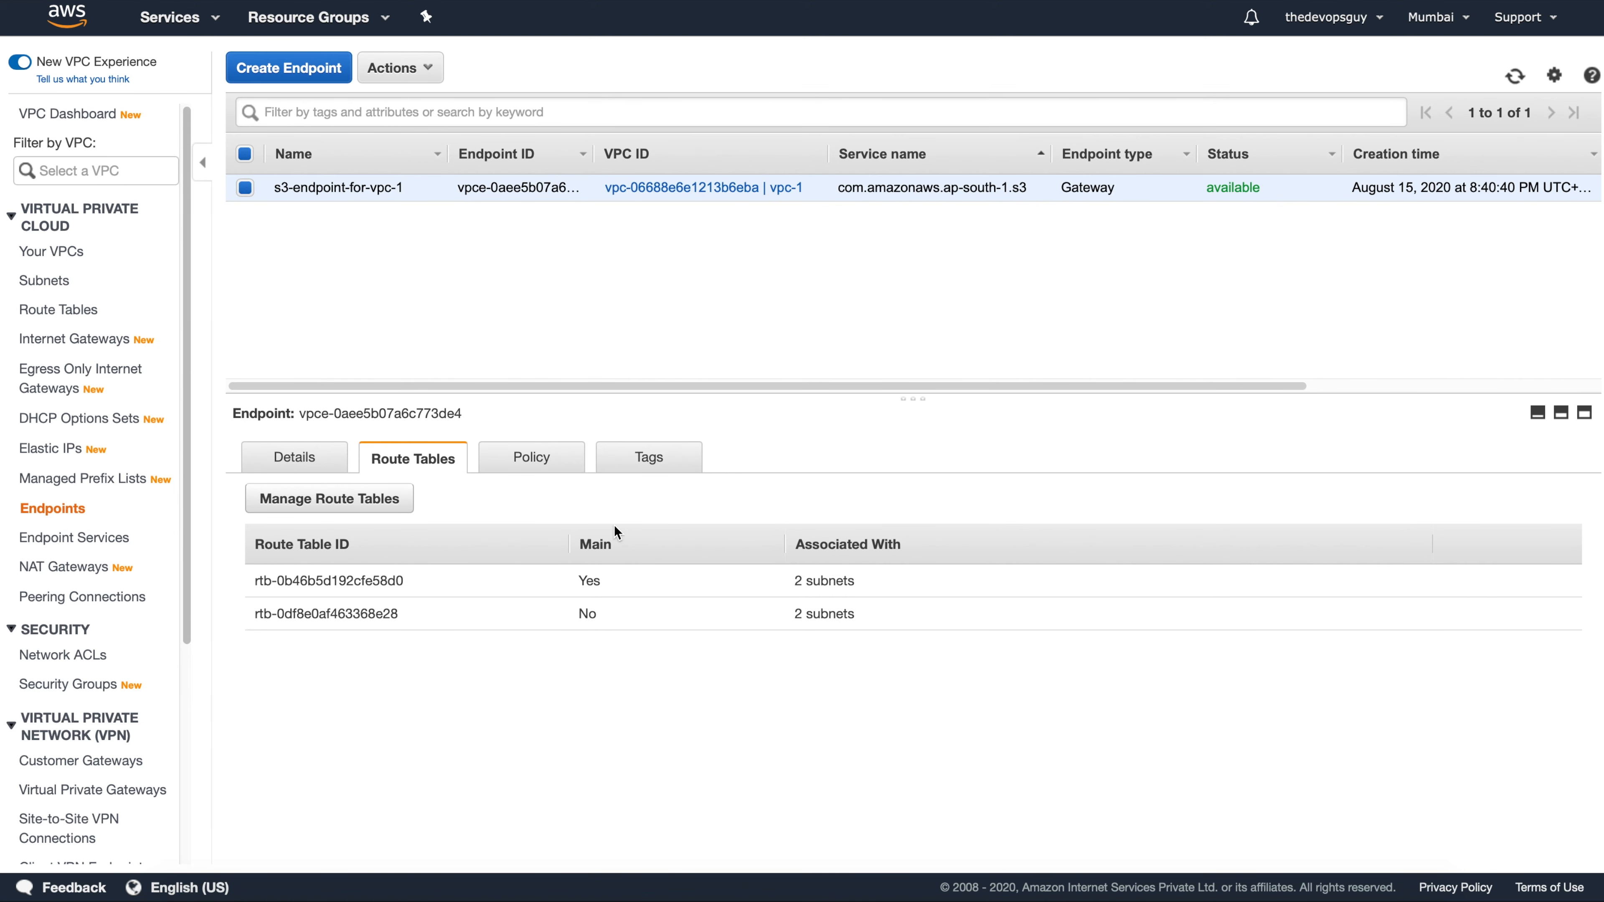
Step: Review the S3 endpoint's access policy and its edit options, cancel the edit, and check the endpoint's tags and details
left_click(537, 461)
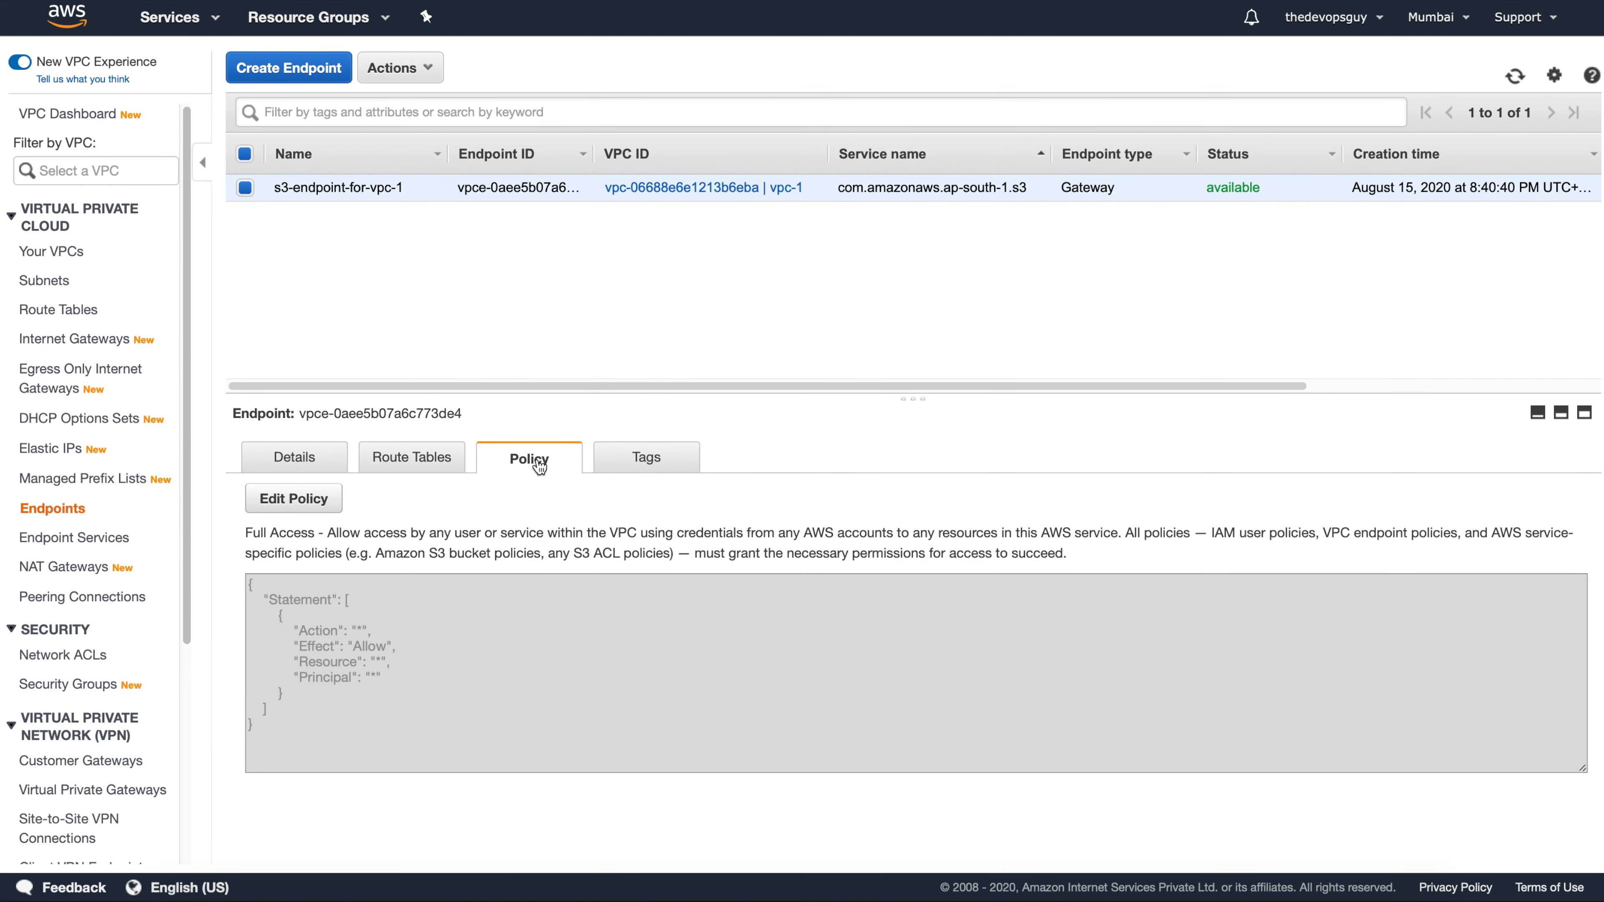
left_click(303, 493)
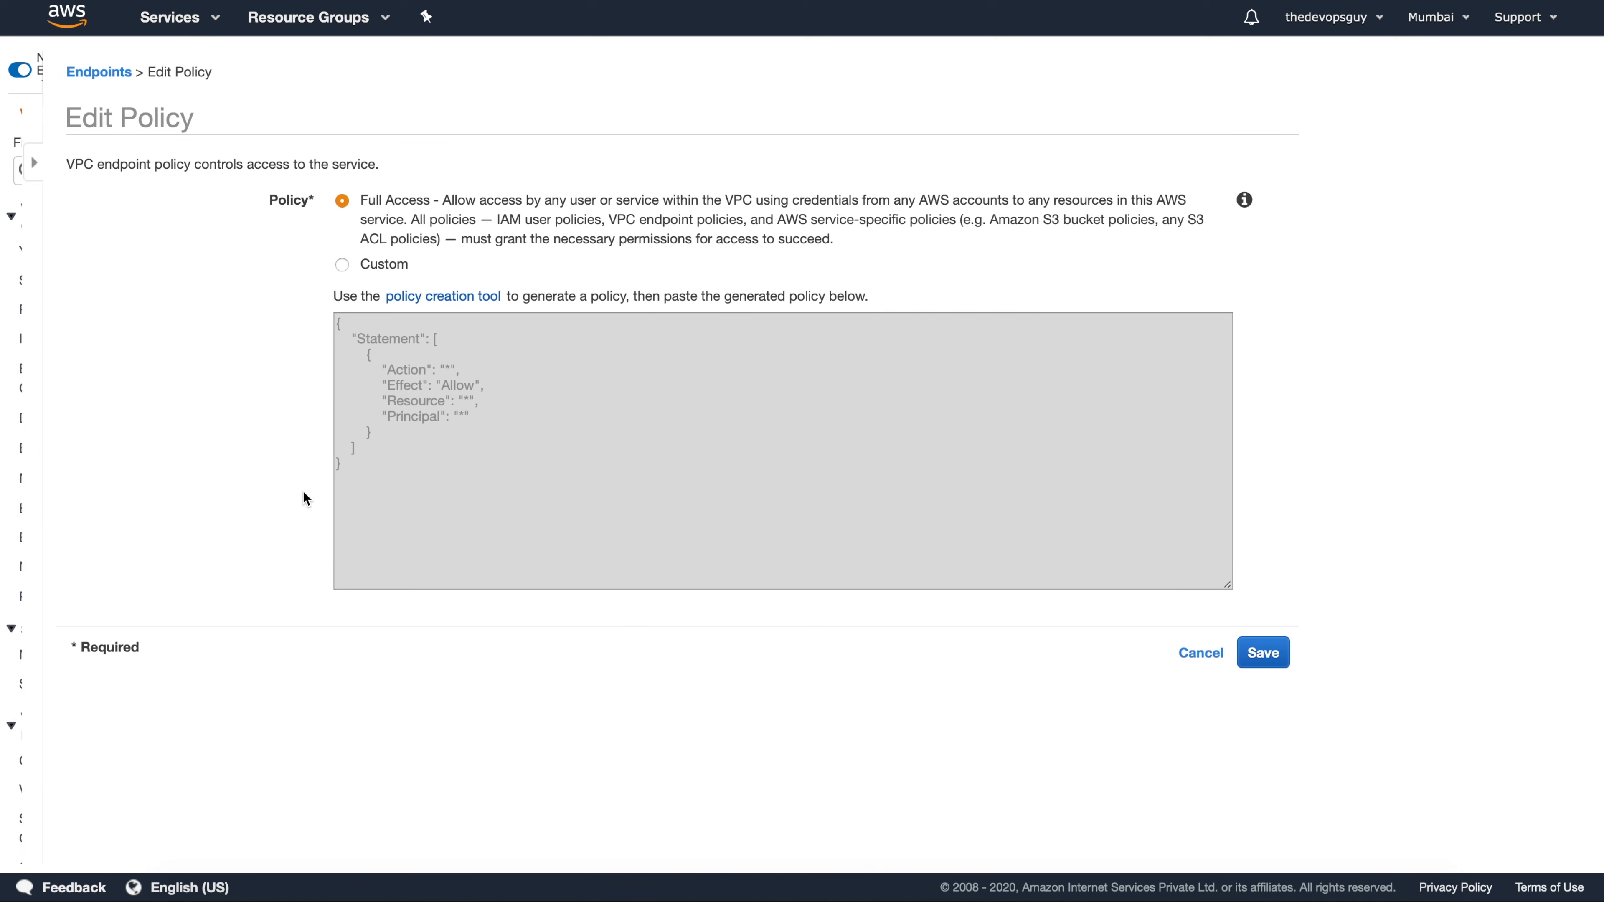
left_click(287, 264)
left_click(287, 200)
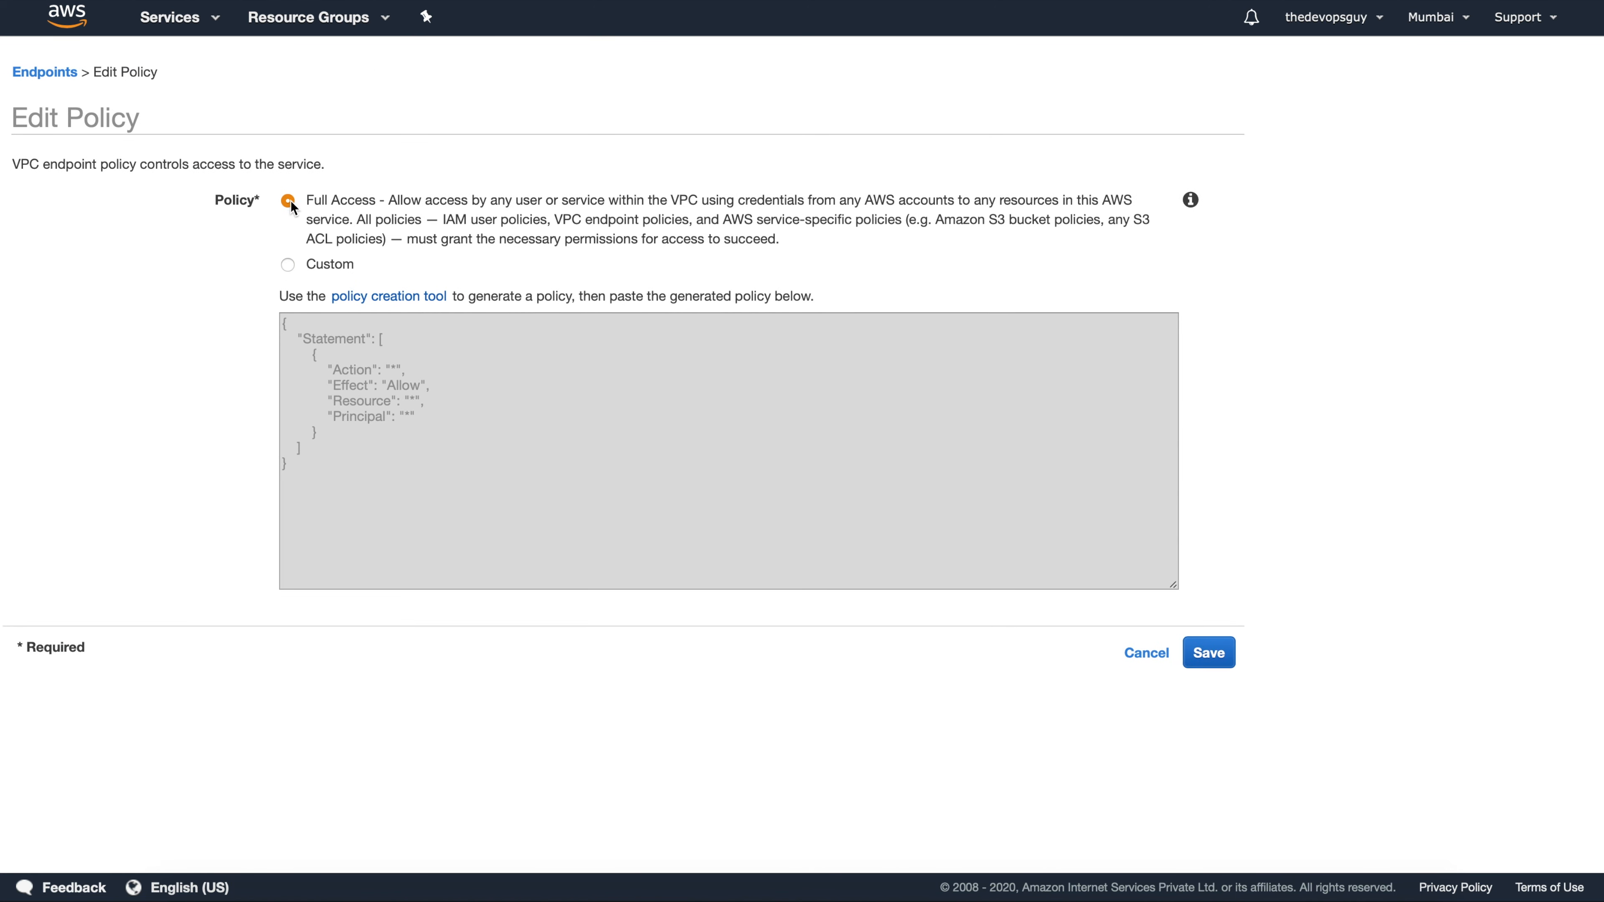
left_click(1147, 657)
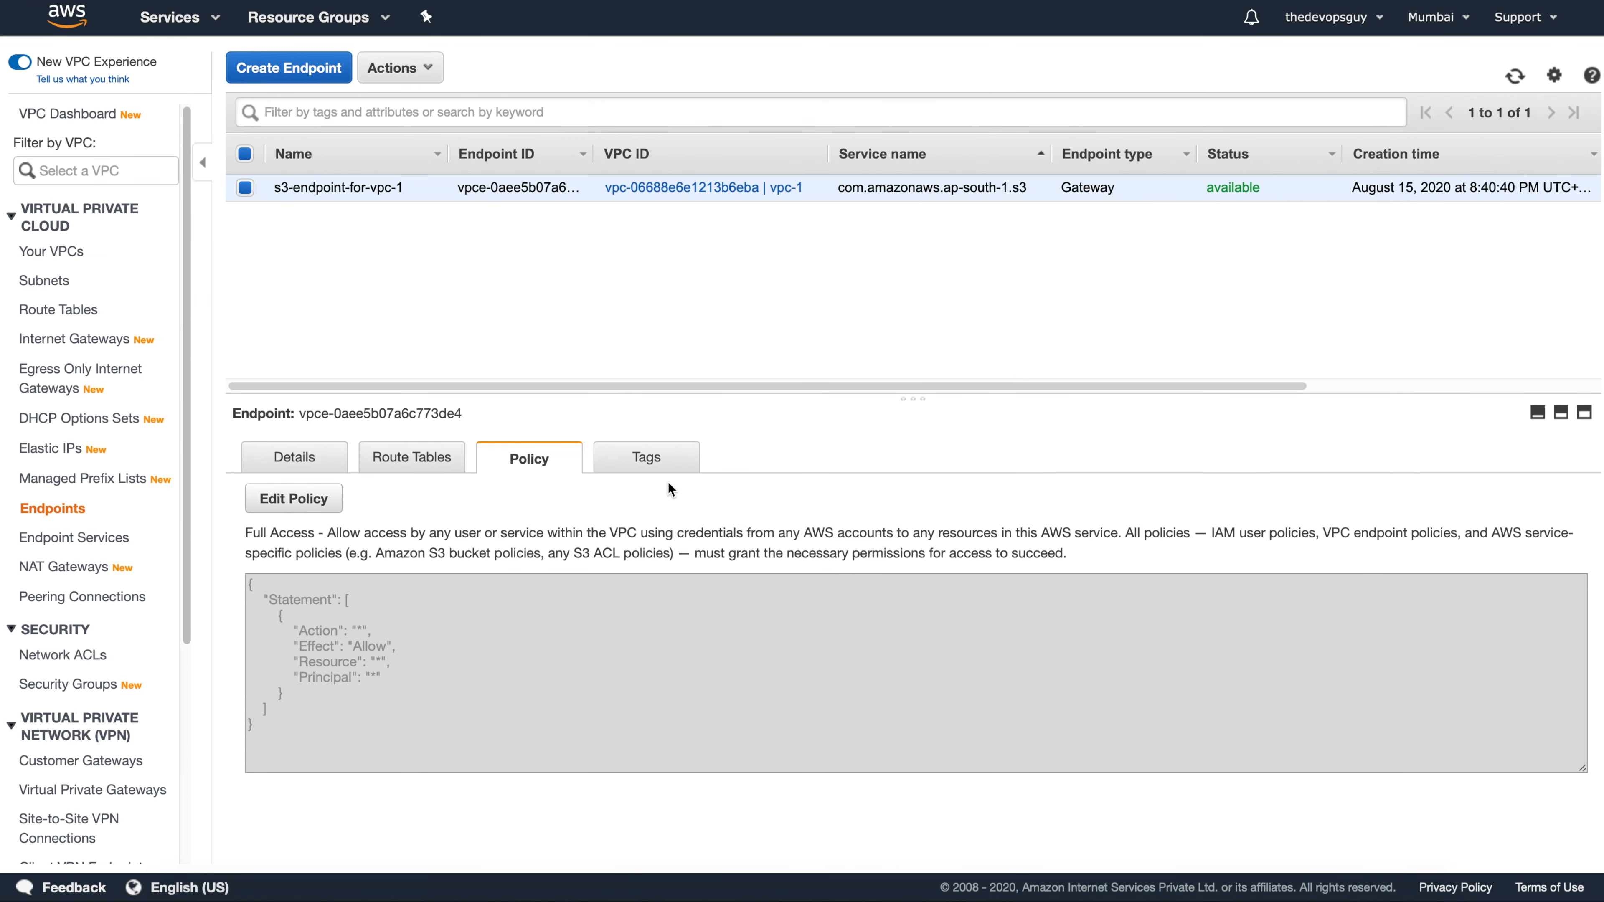
left_click(654, 466)
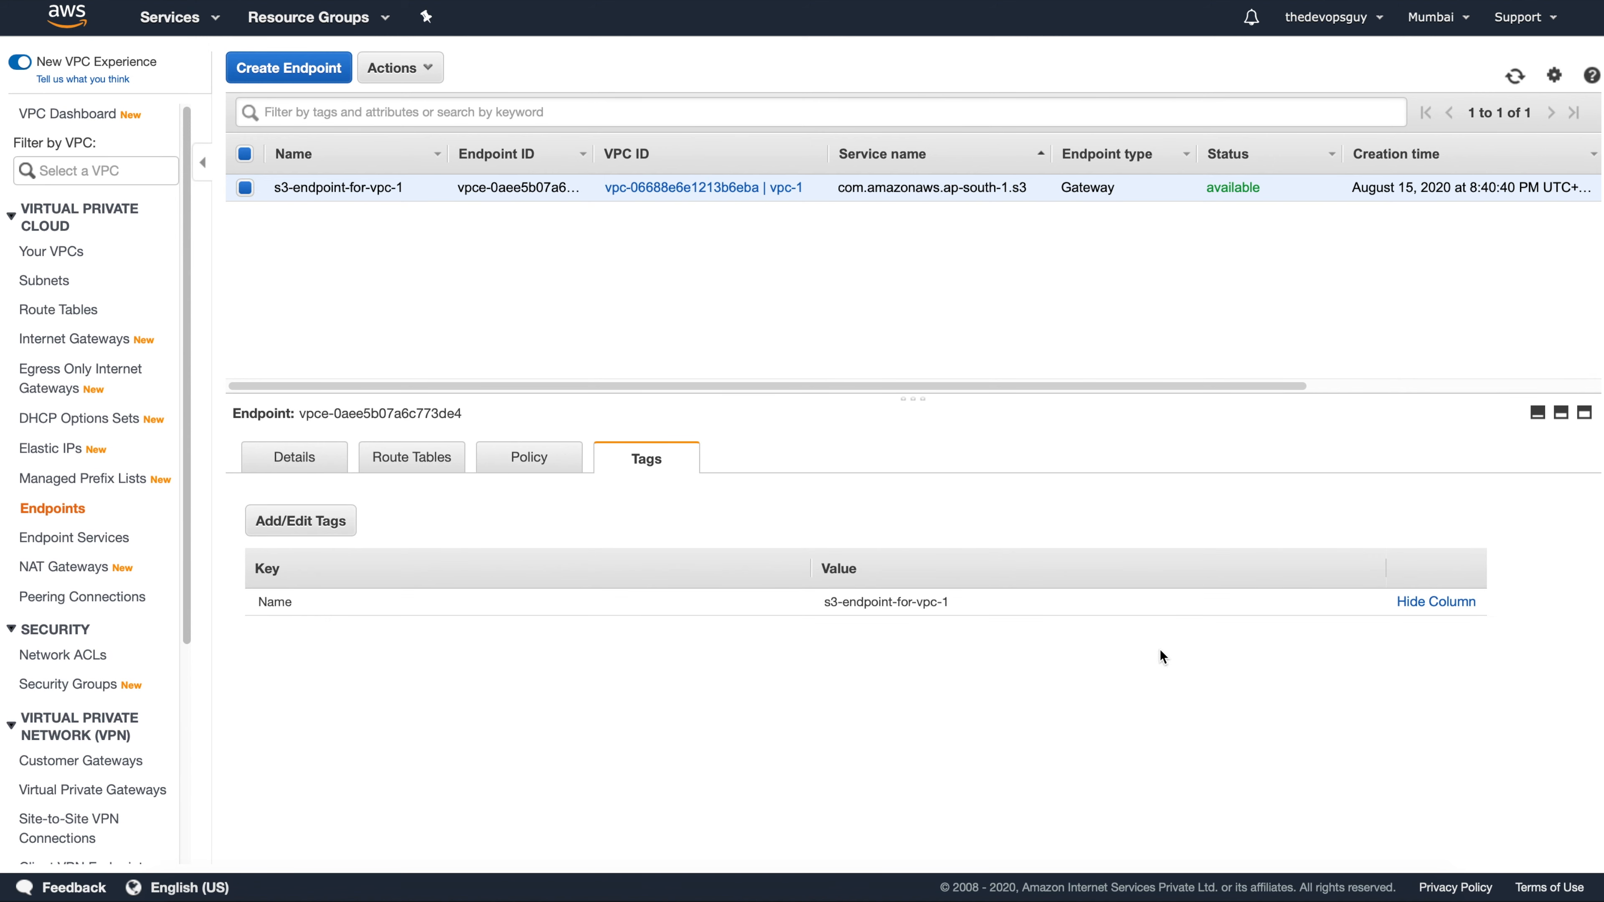
left_click(327, 468)
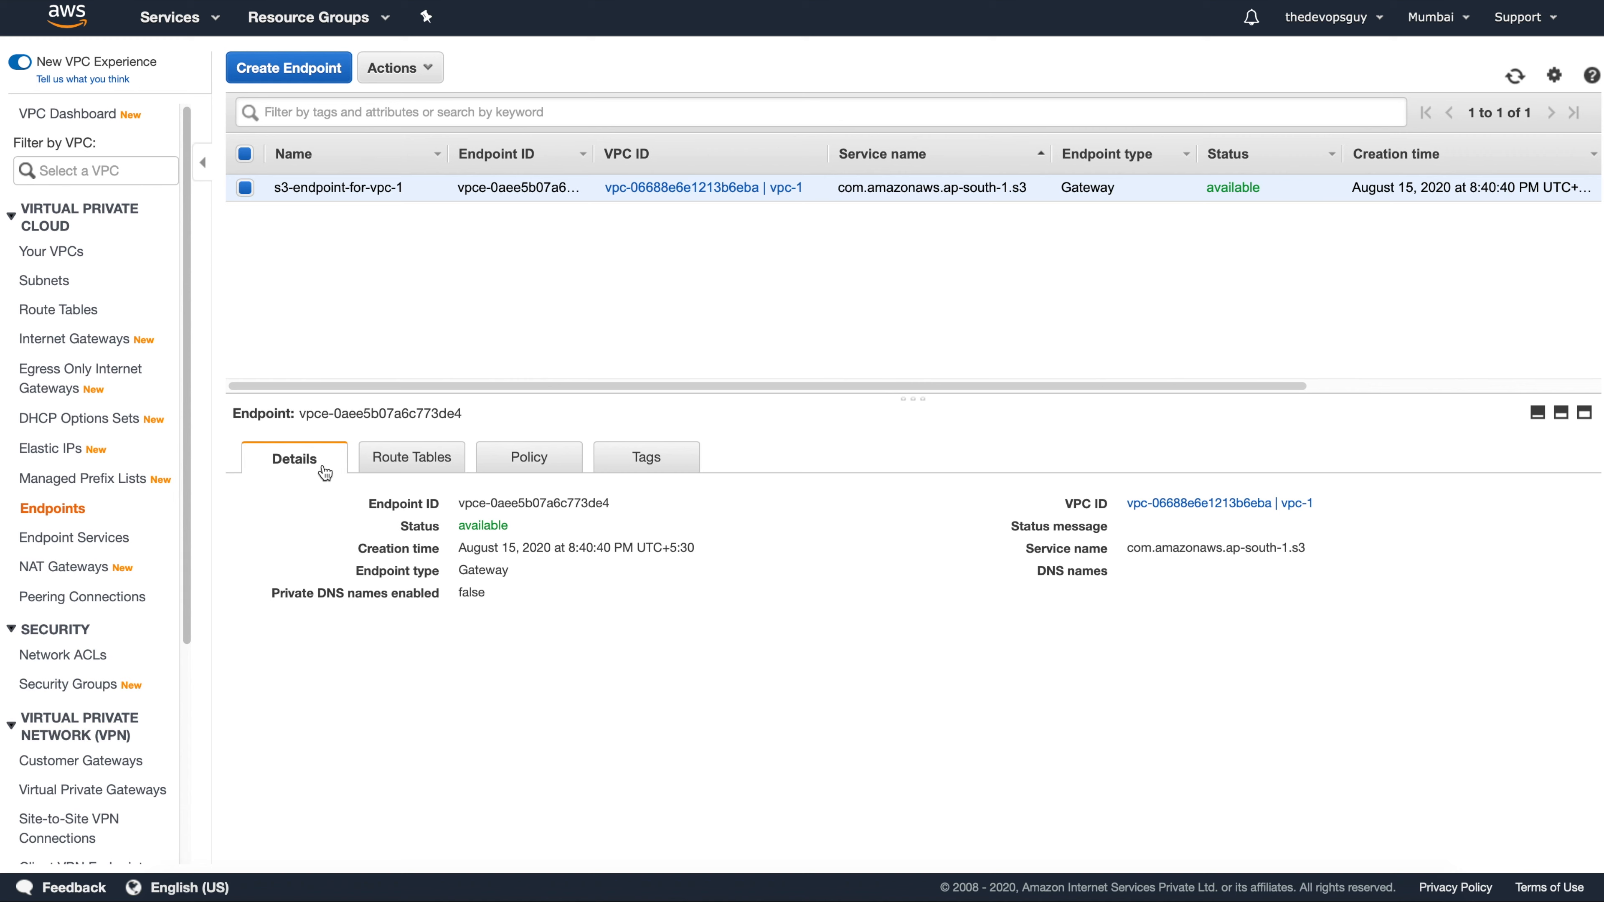
Step: Inspect the routes of the private-1 and public-1 route tables for the S3 prefix list entry, leaving the routes unedited
left_click(71, 312)
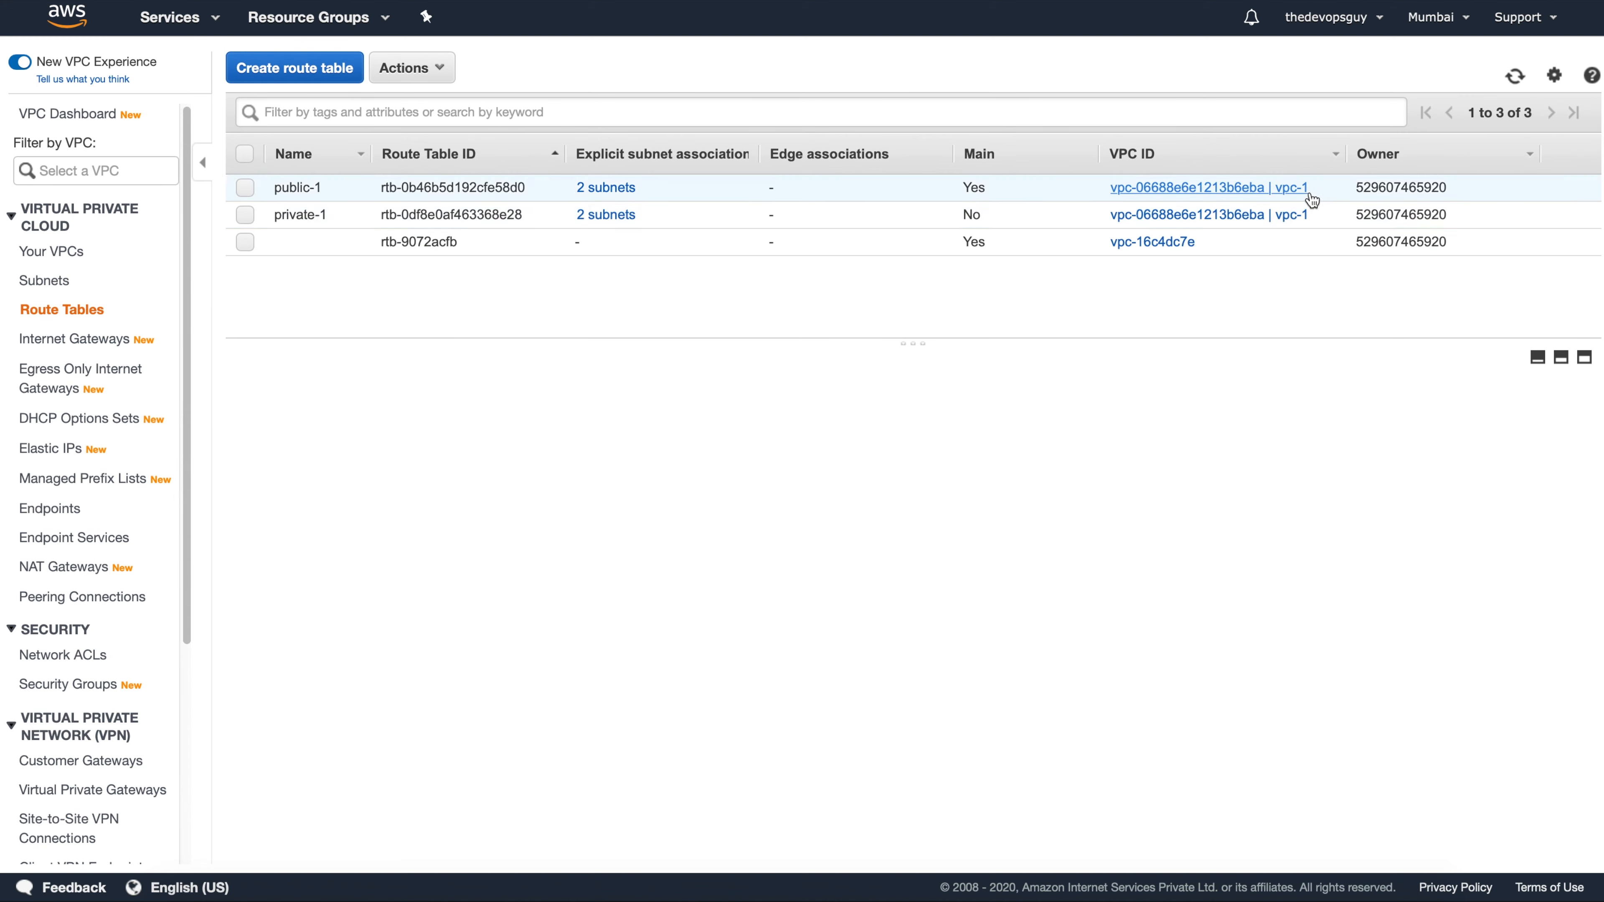
left_click(245, 215)
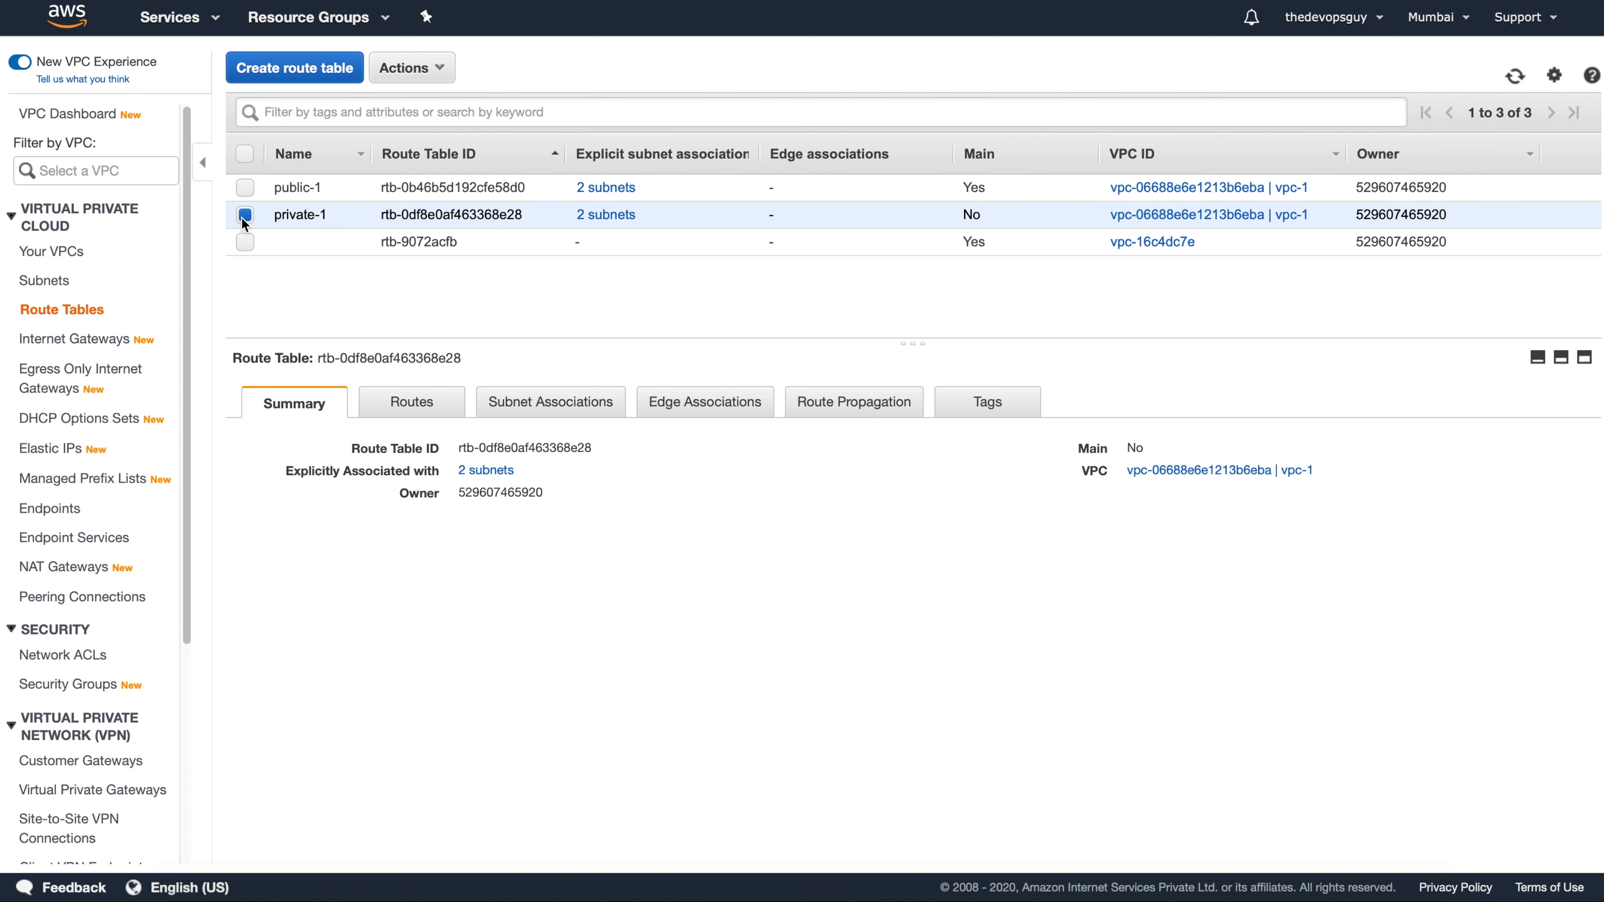
left_click(418, 412)
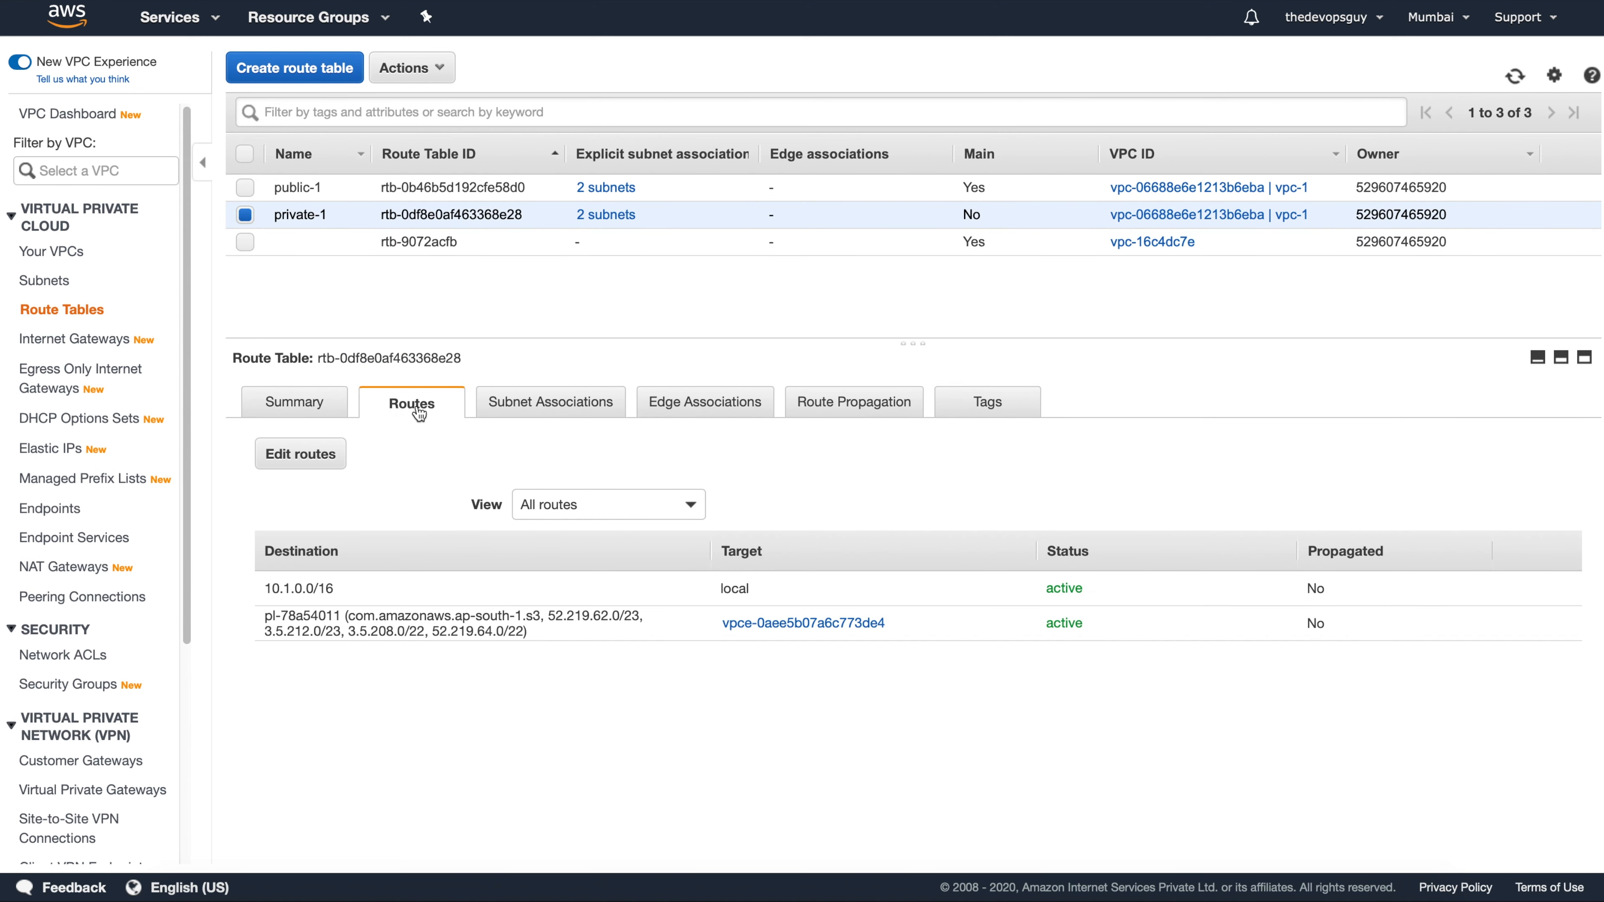
left_click_drag(264, 613, 554, 644)
left_click(525, 714)
left_click(321, 446)
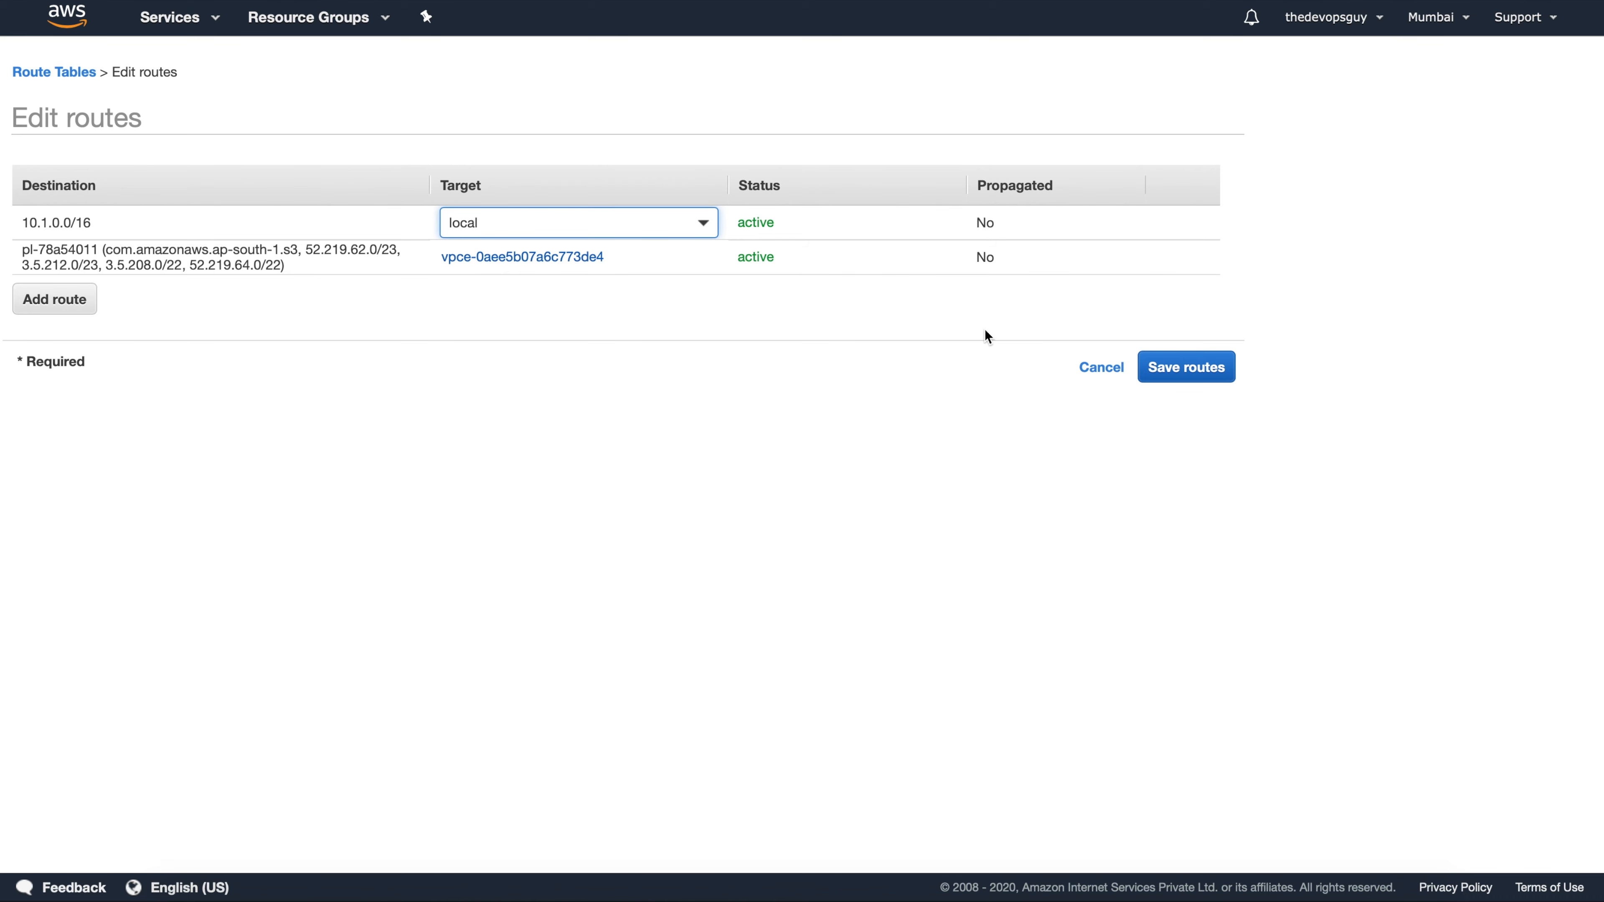
left_click(1098, 369)
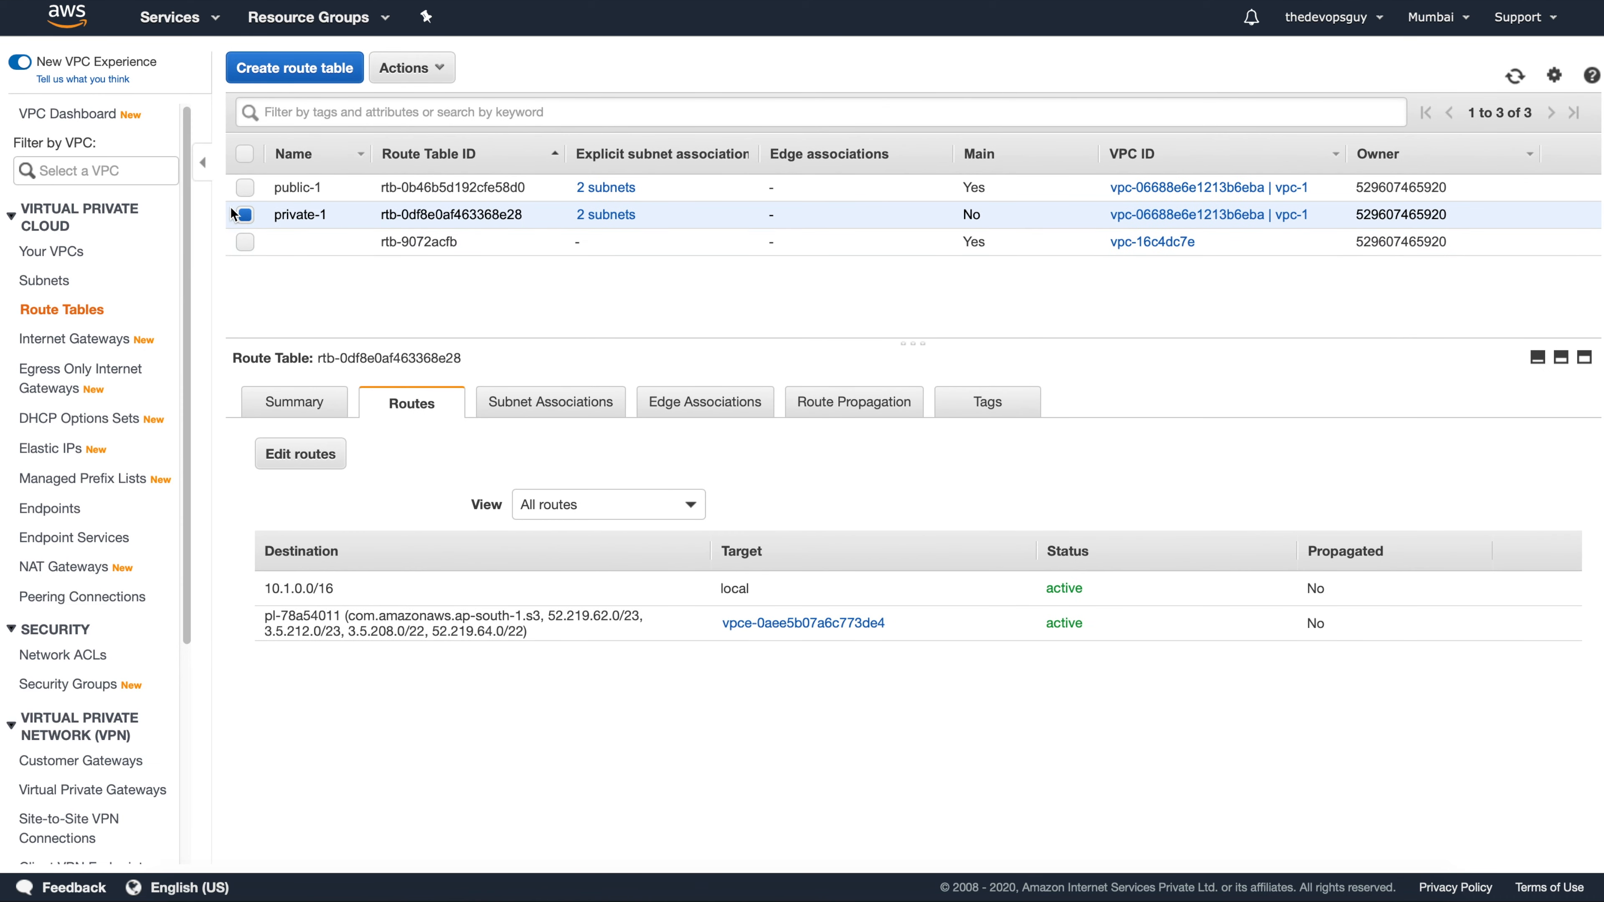
left_click(246, 187)
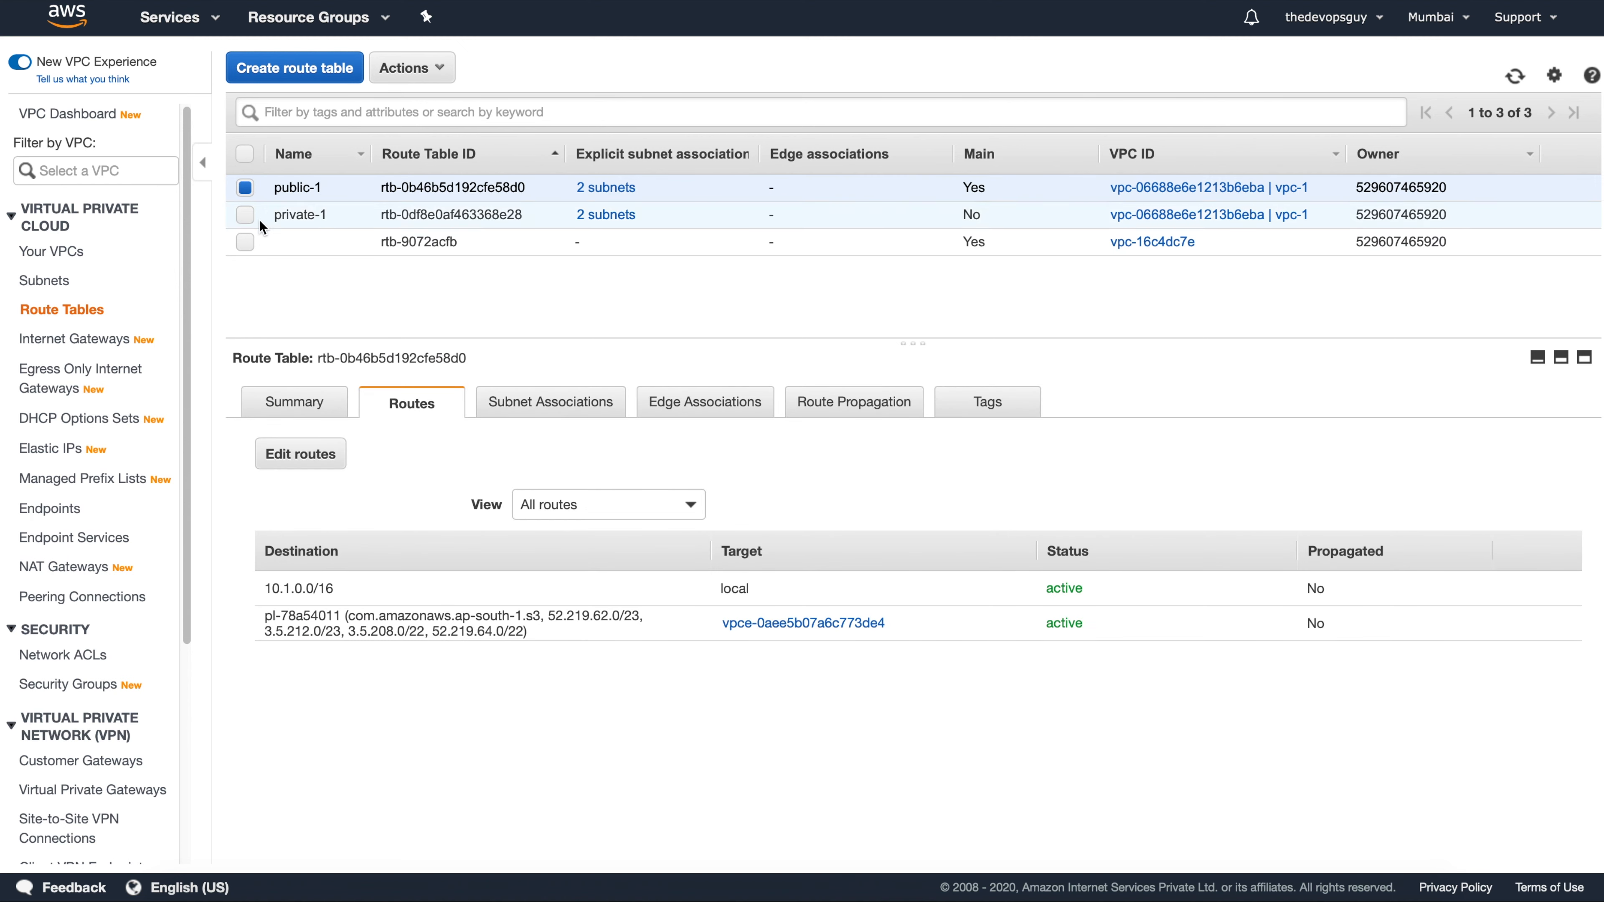
left_click(245, 188)
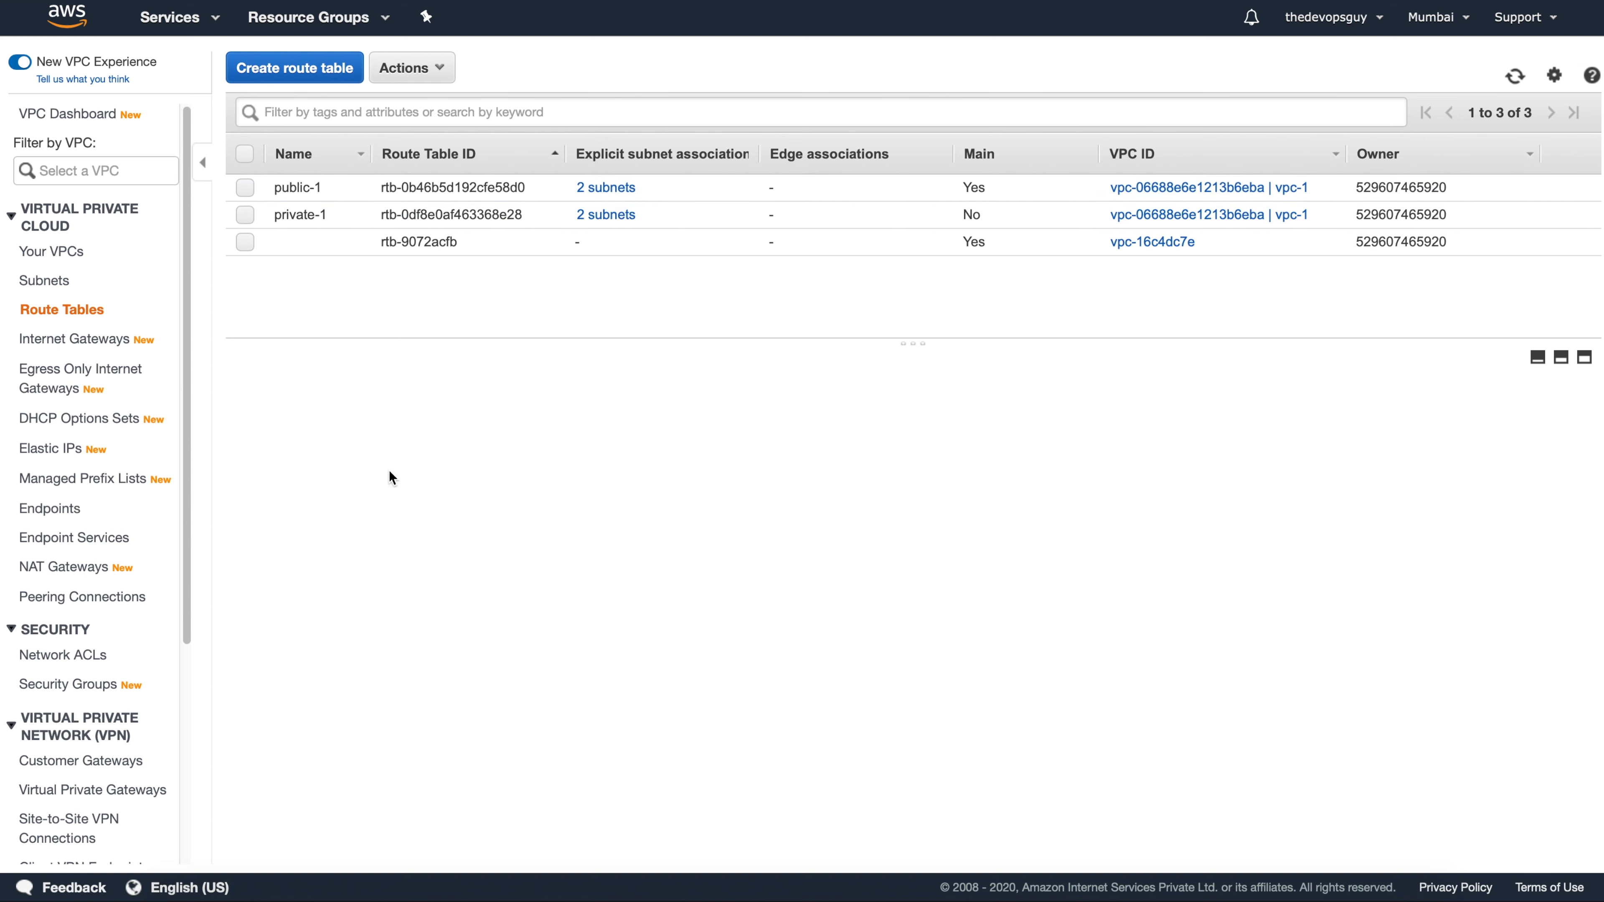
Step: Start creating another VPC endpoint, filter the AWS services by ec2, and select com.amazonaws.ap-south-1.ec2
left_click(72, 508)
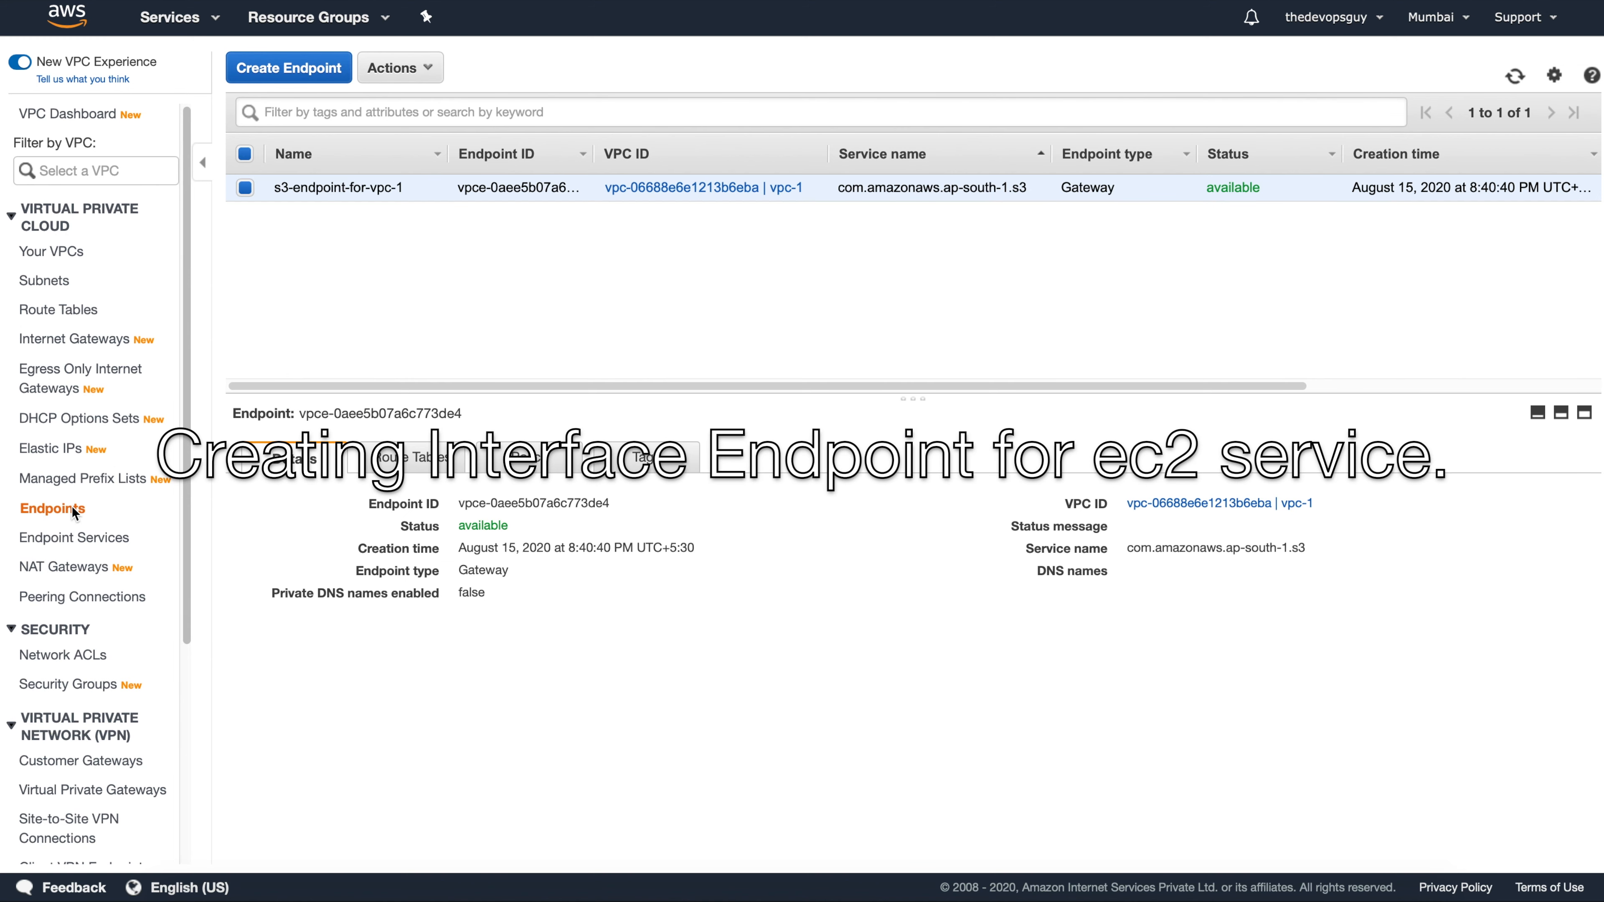
left_click(260, 76)
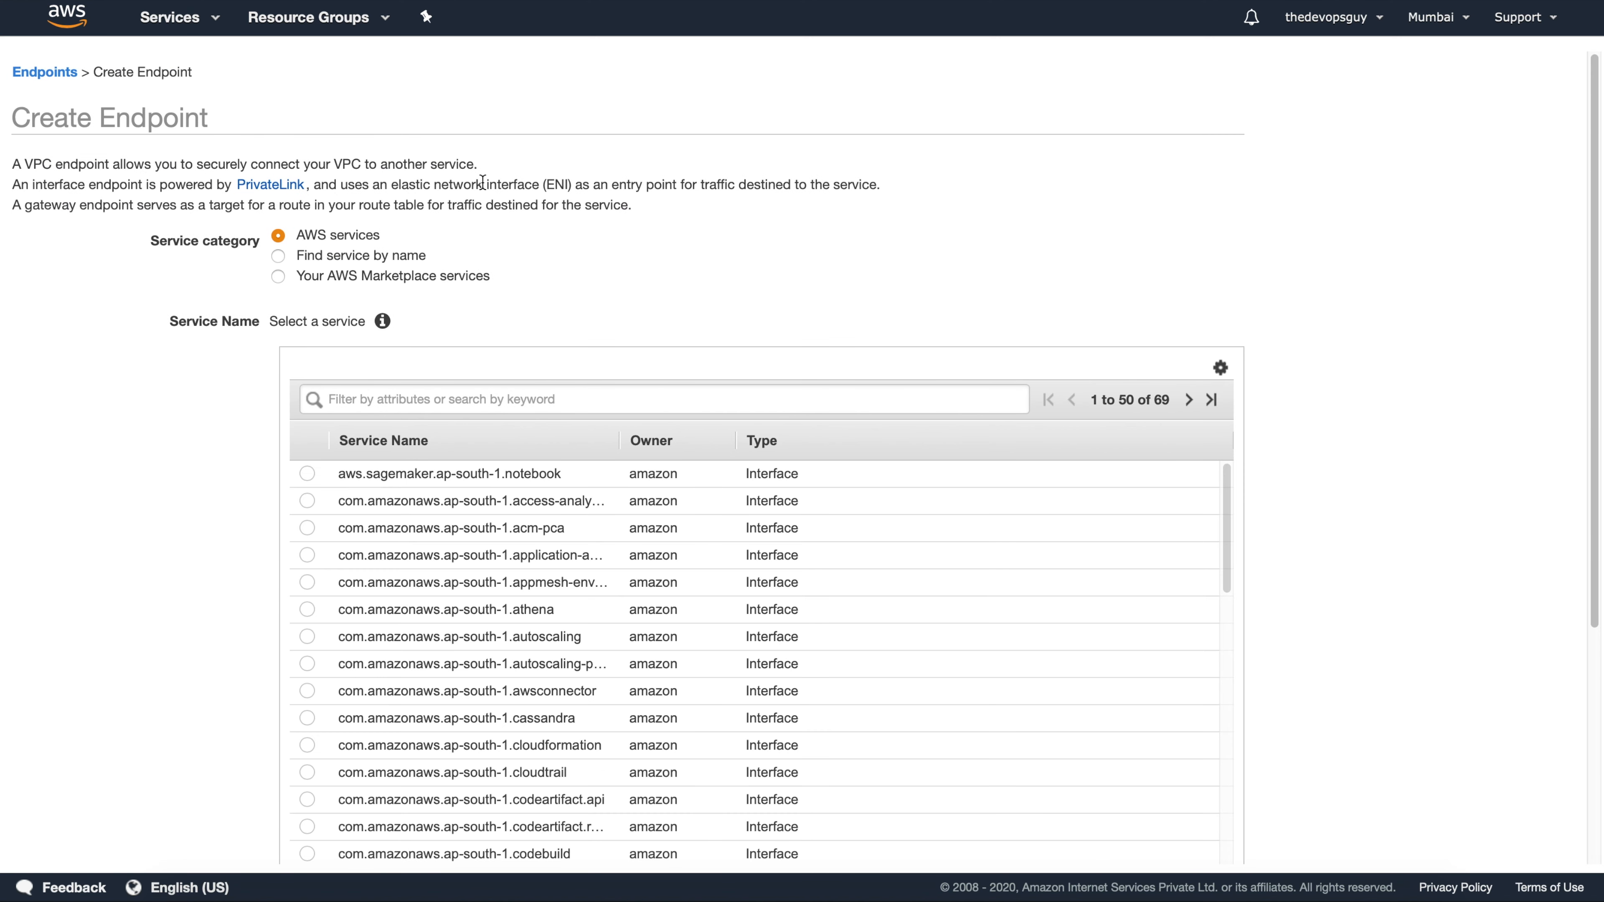
left_click(602, 404)
type("ec2")
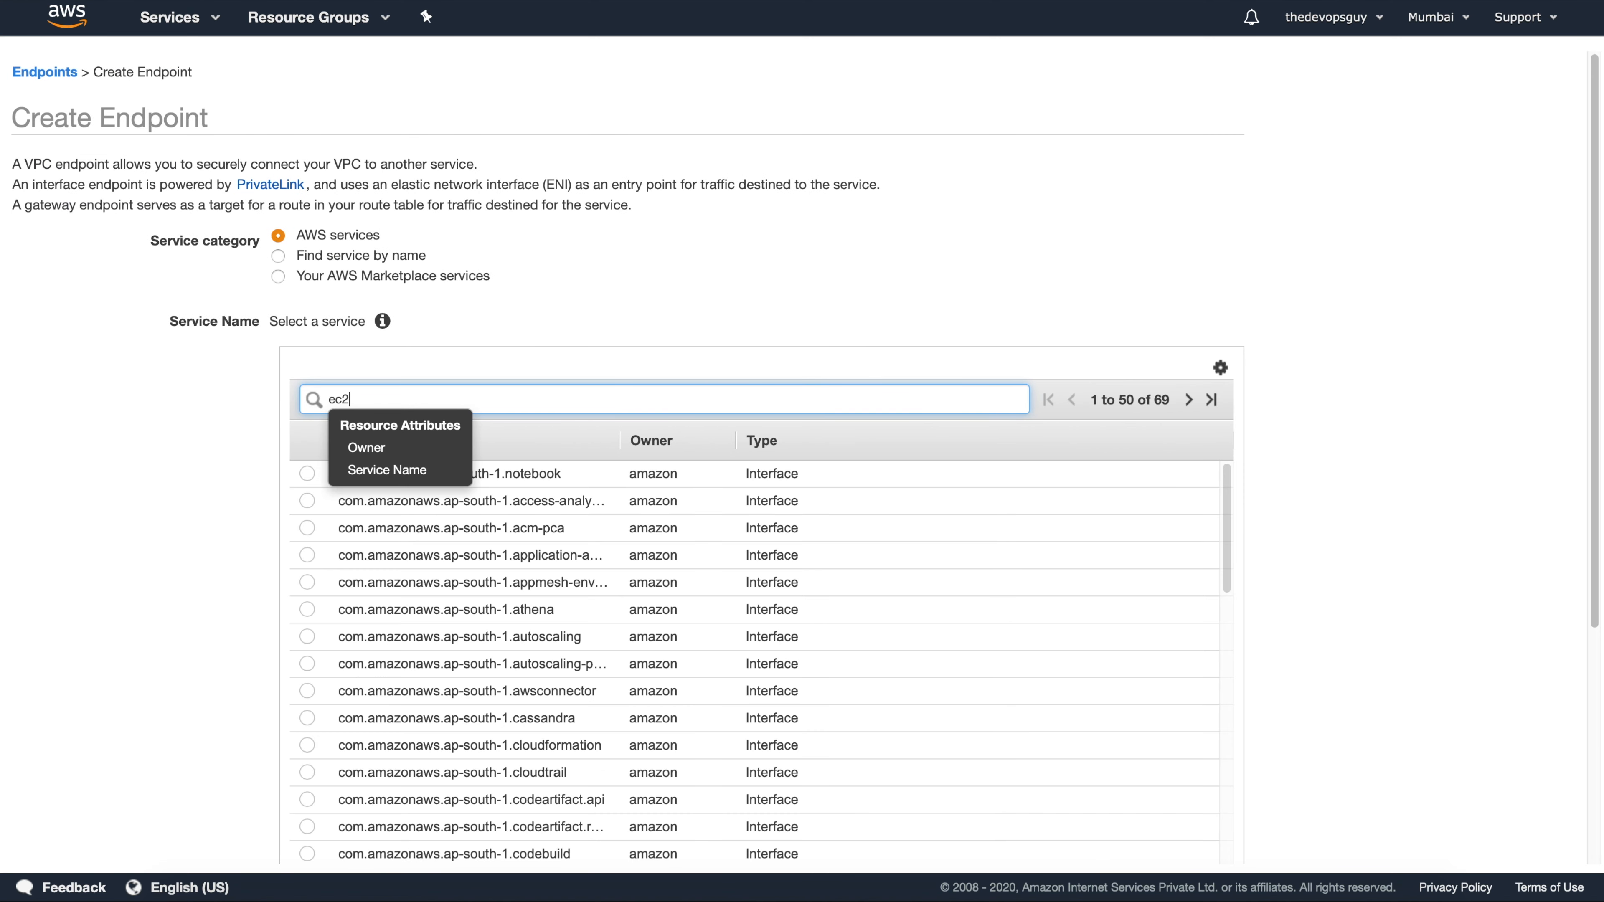
key("Return")
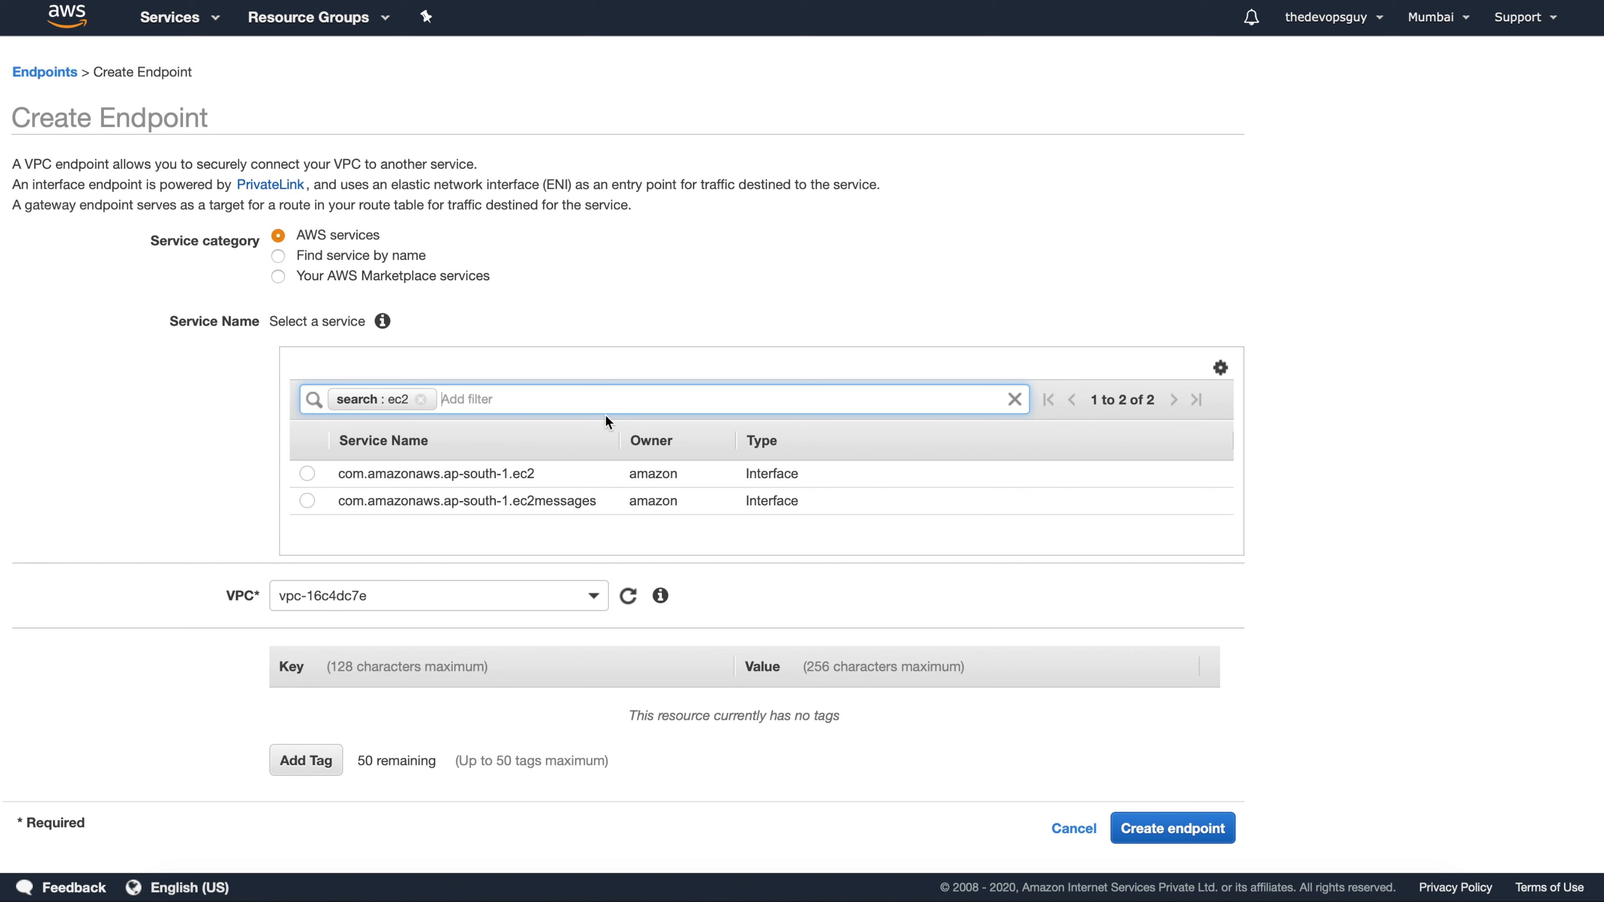
left_click(308, 473)
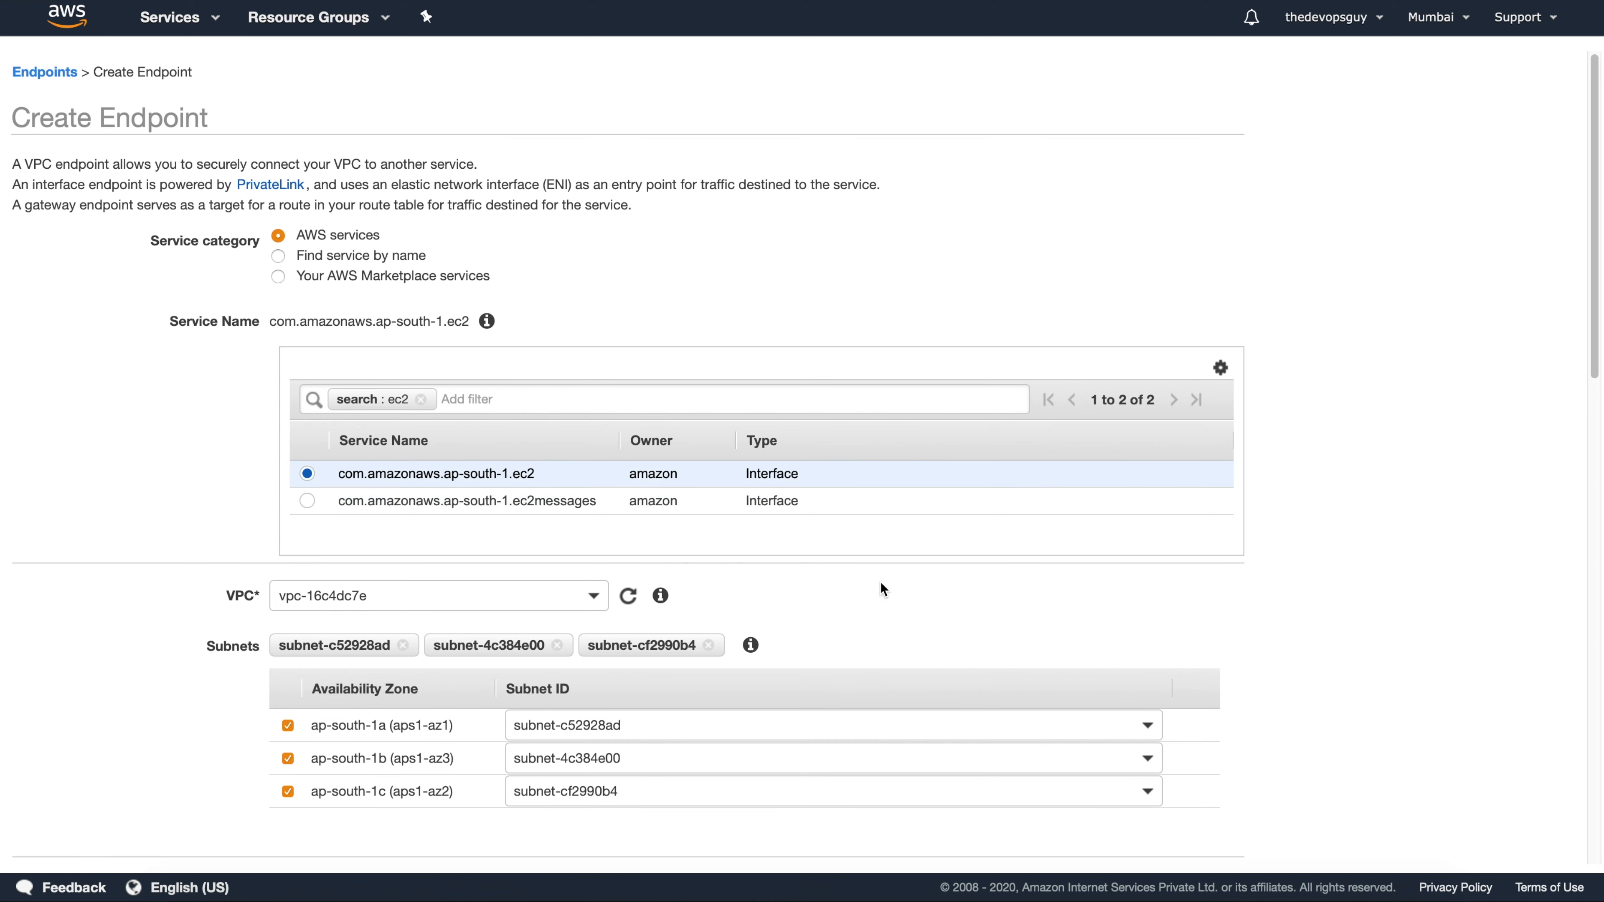
Step: Set the EC2 endpoint's VPC to vpc-06688e6e1213b6eba (vpc-1)
scroll(915, 585, "down", 5)
left_click(596, 310)
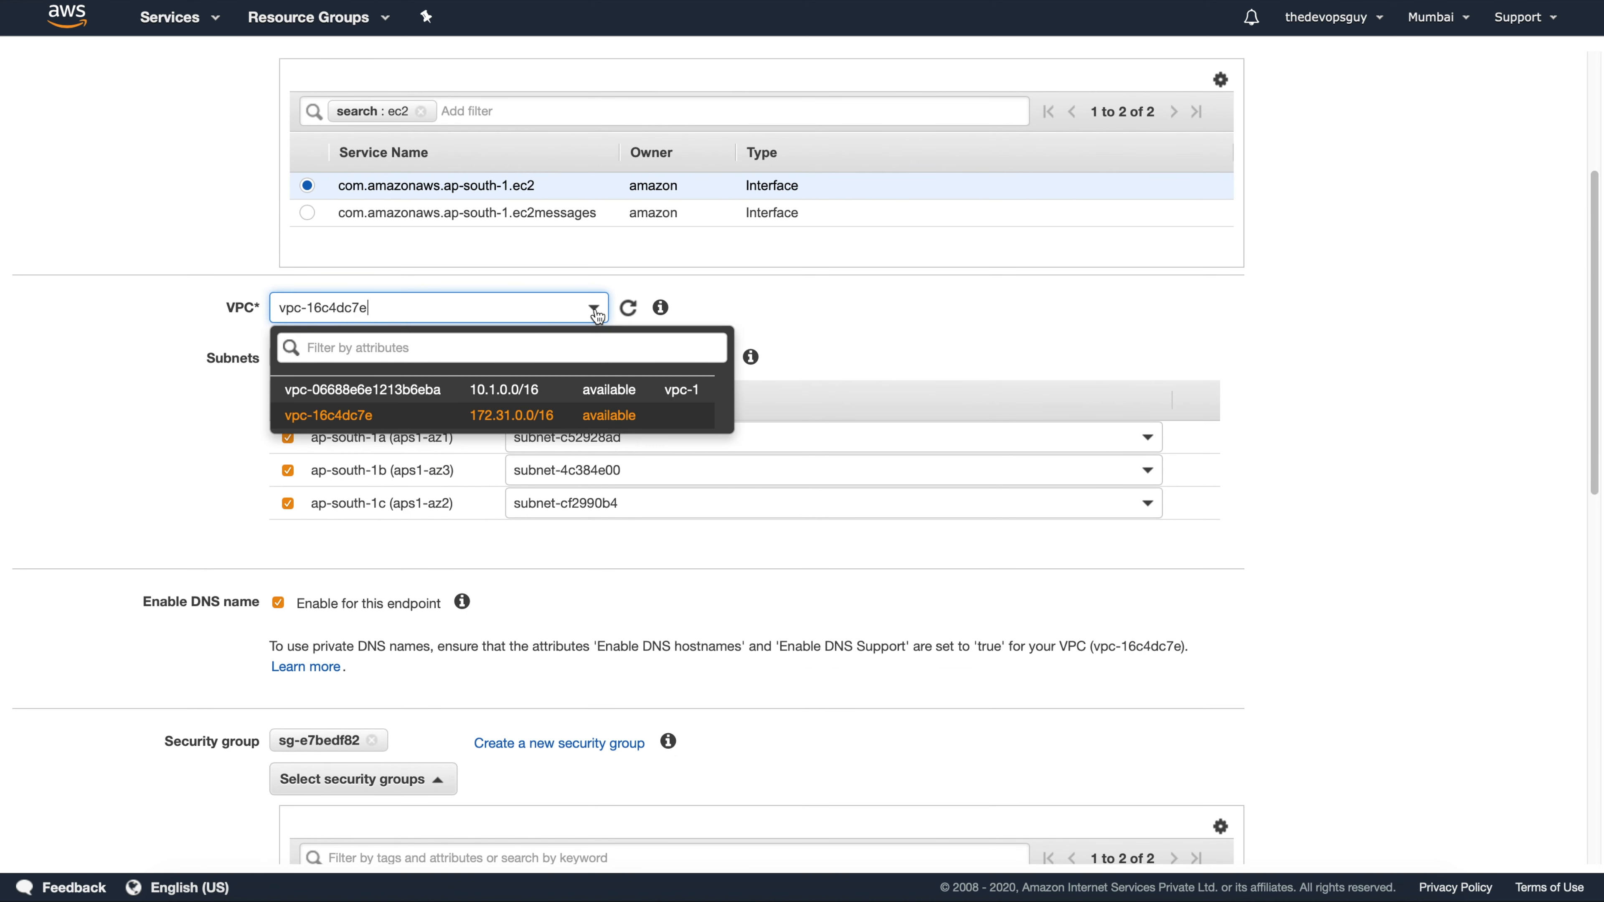
left_click(609, 390)
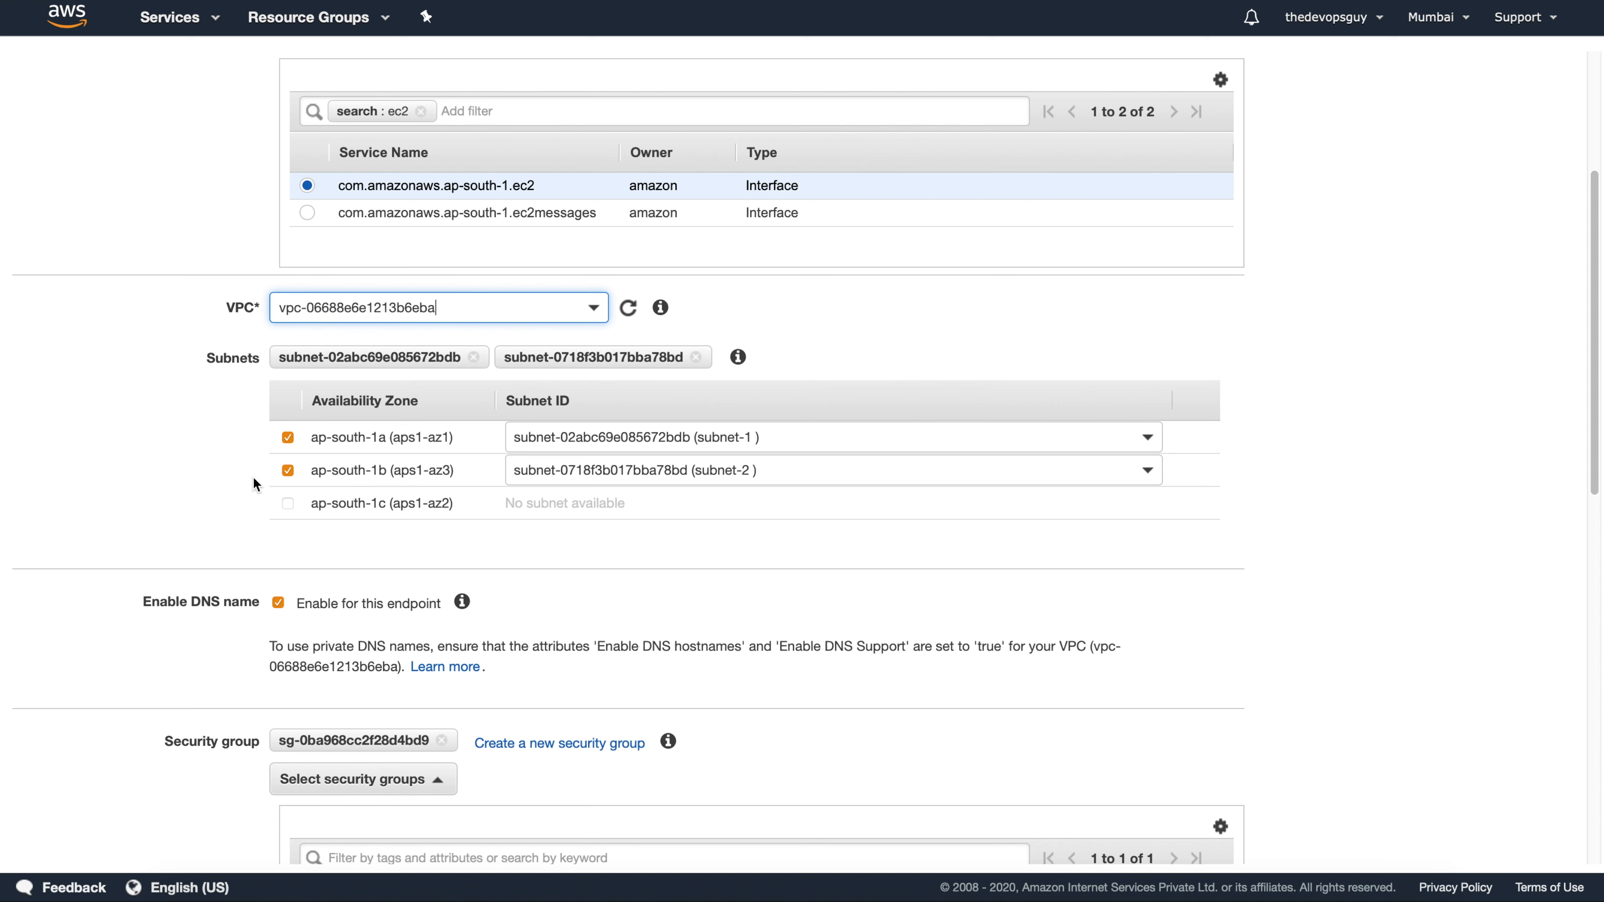
Step: Check the subnet choices for ap-south-1a and ap-south-1b, and examine the security group list for the EC2 endpoint
left_click(1148, 437)
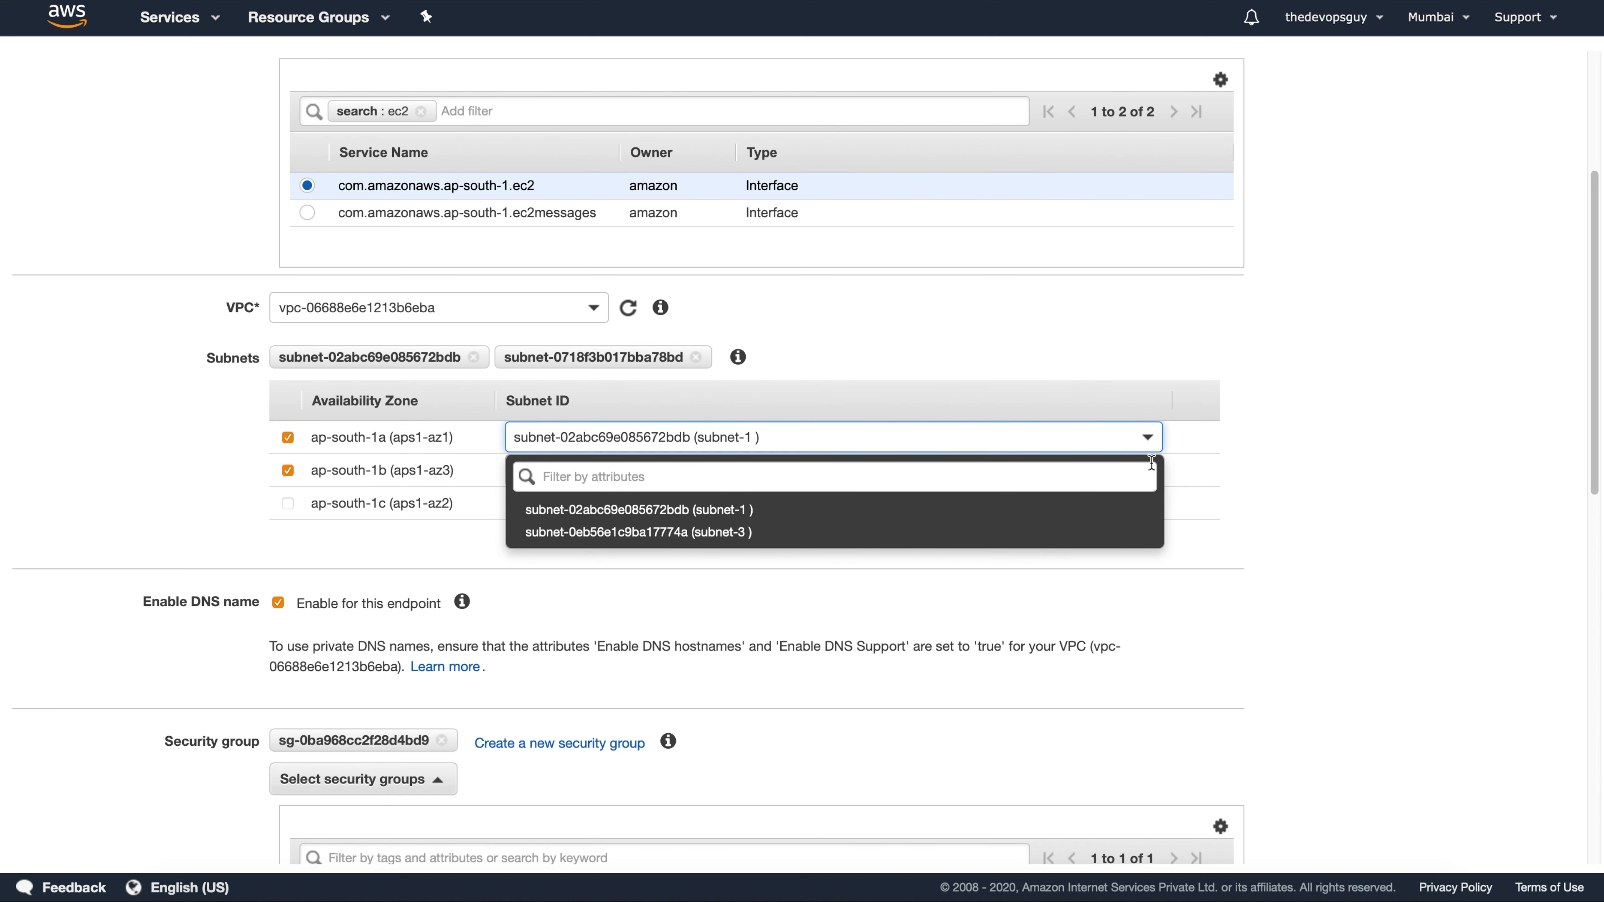
left_click(1263, 448)
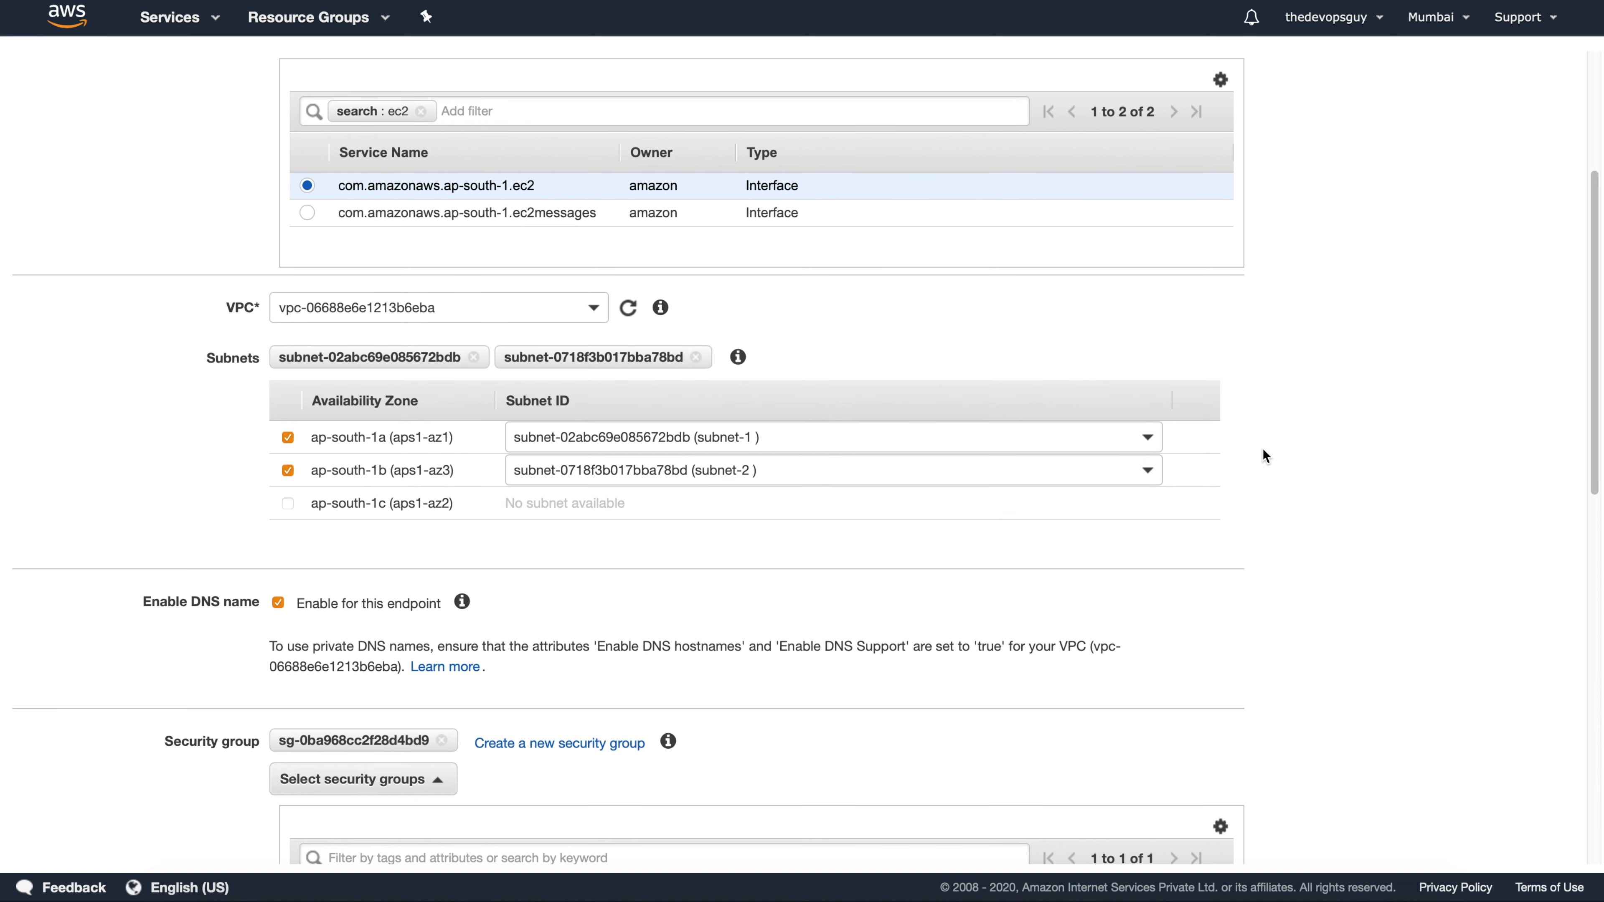
left_click(1148, 471)
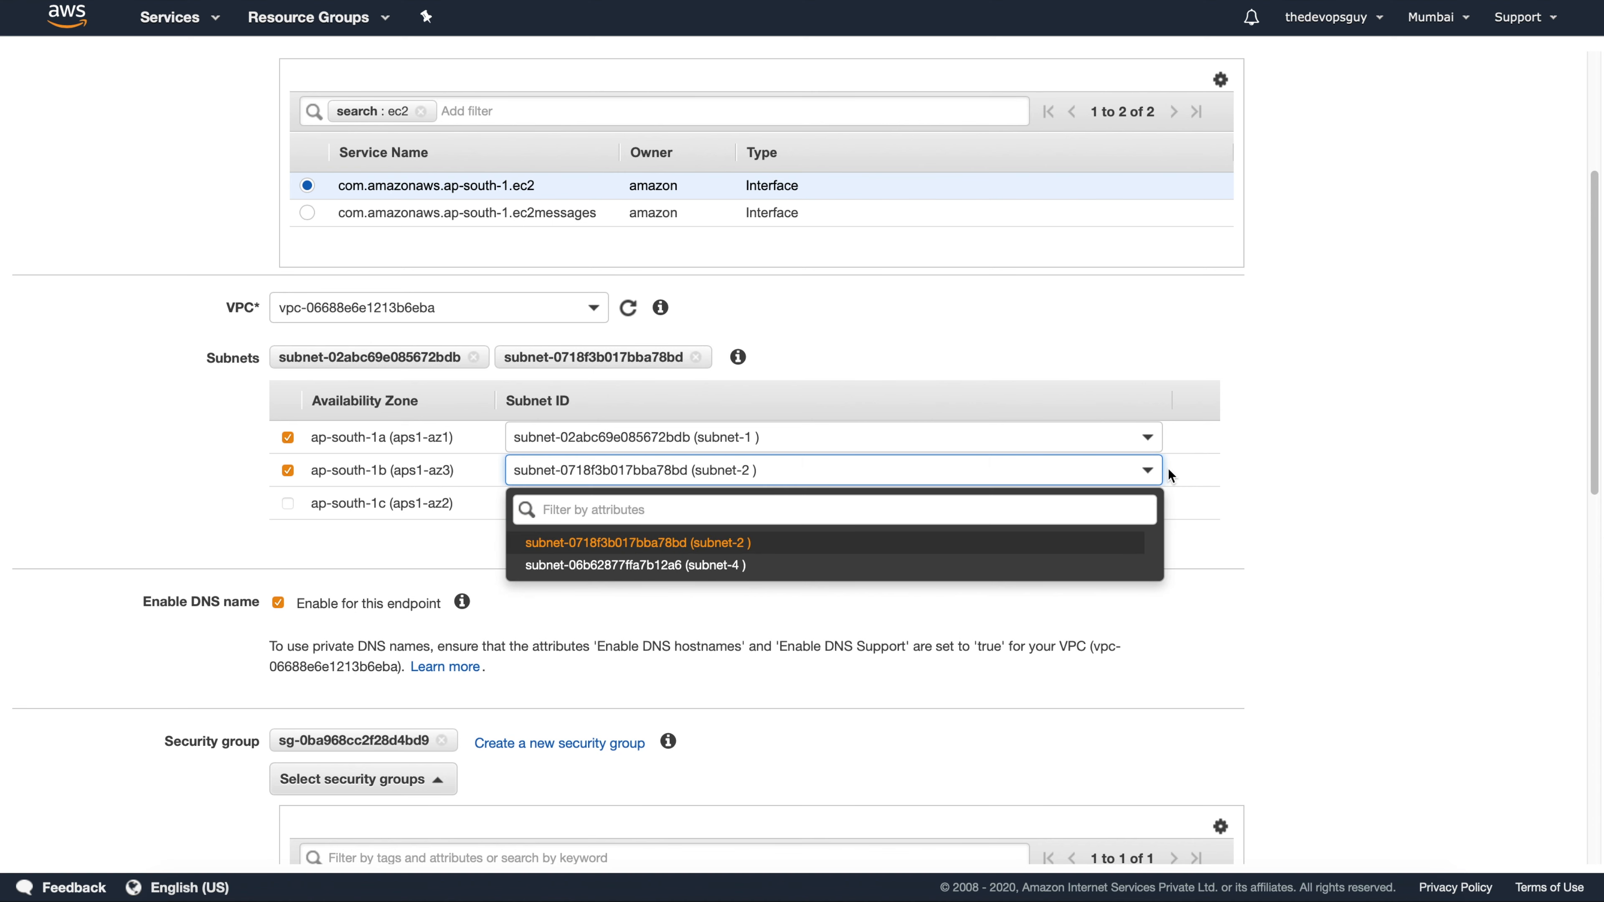
left_click(1347, 459)
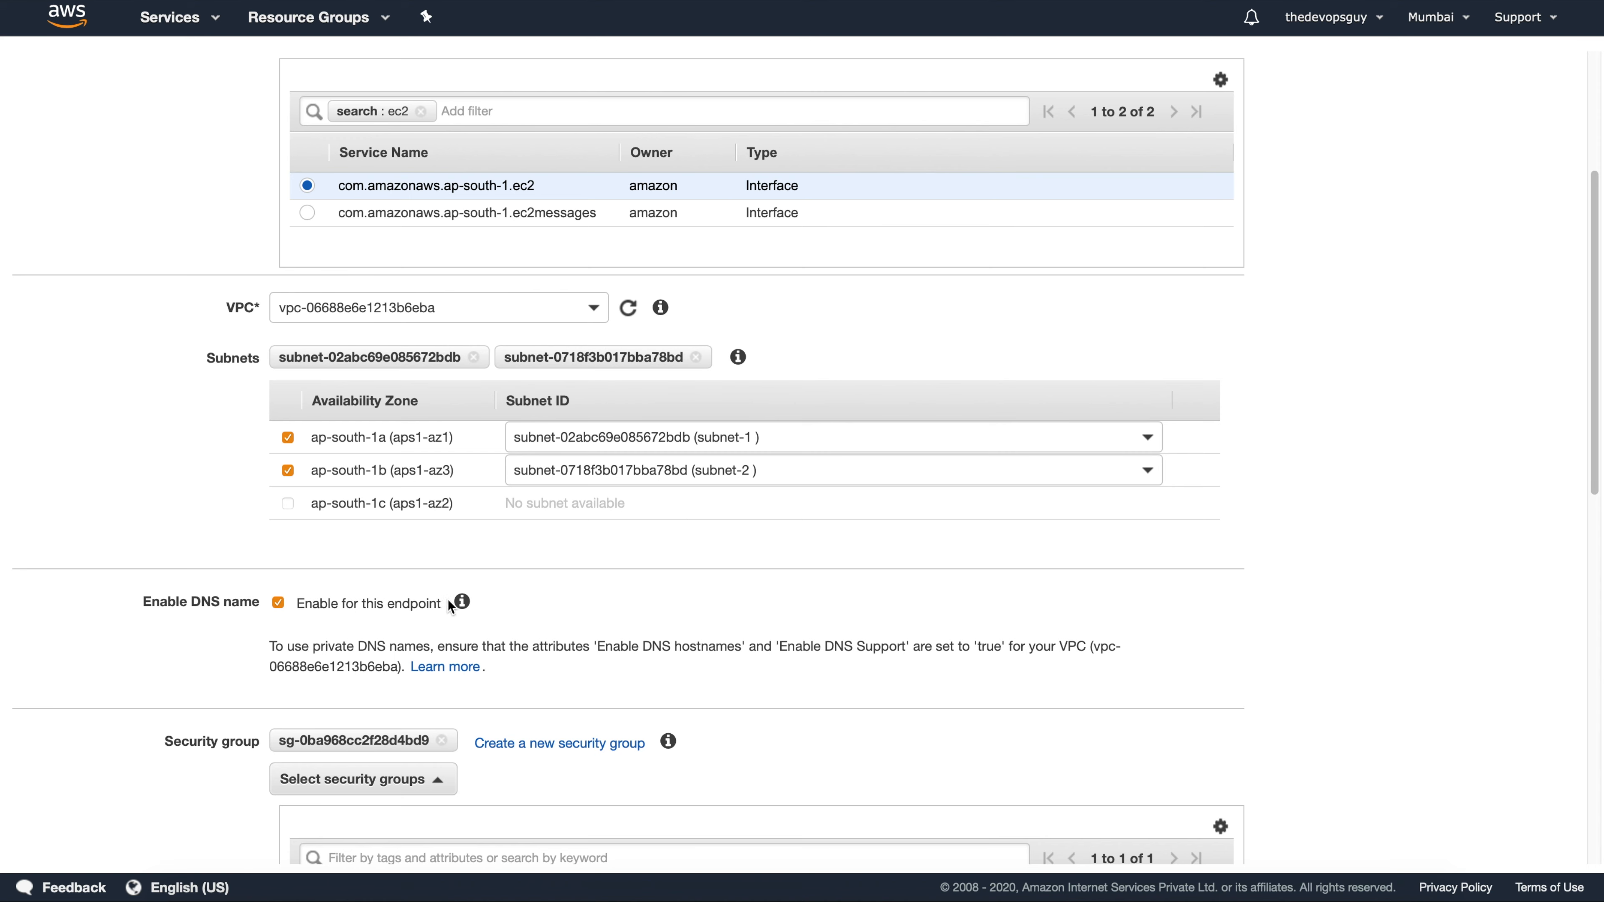
scroll(1398, 540, "down", 6)
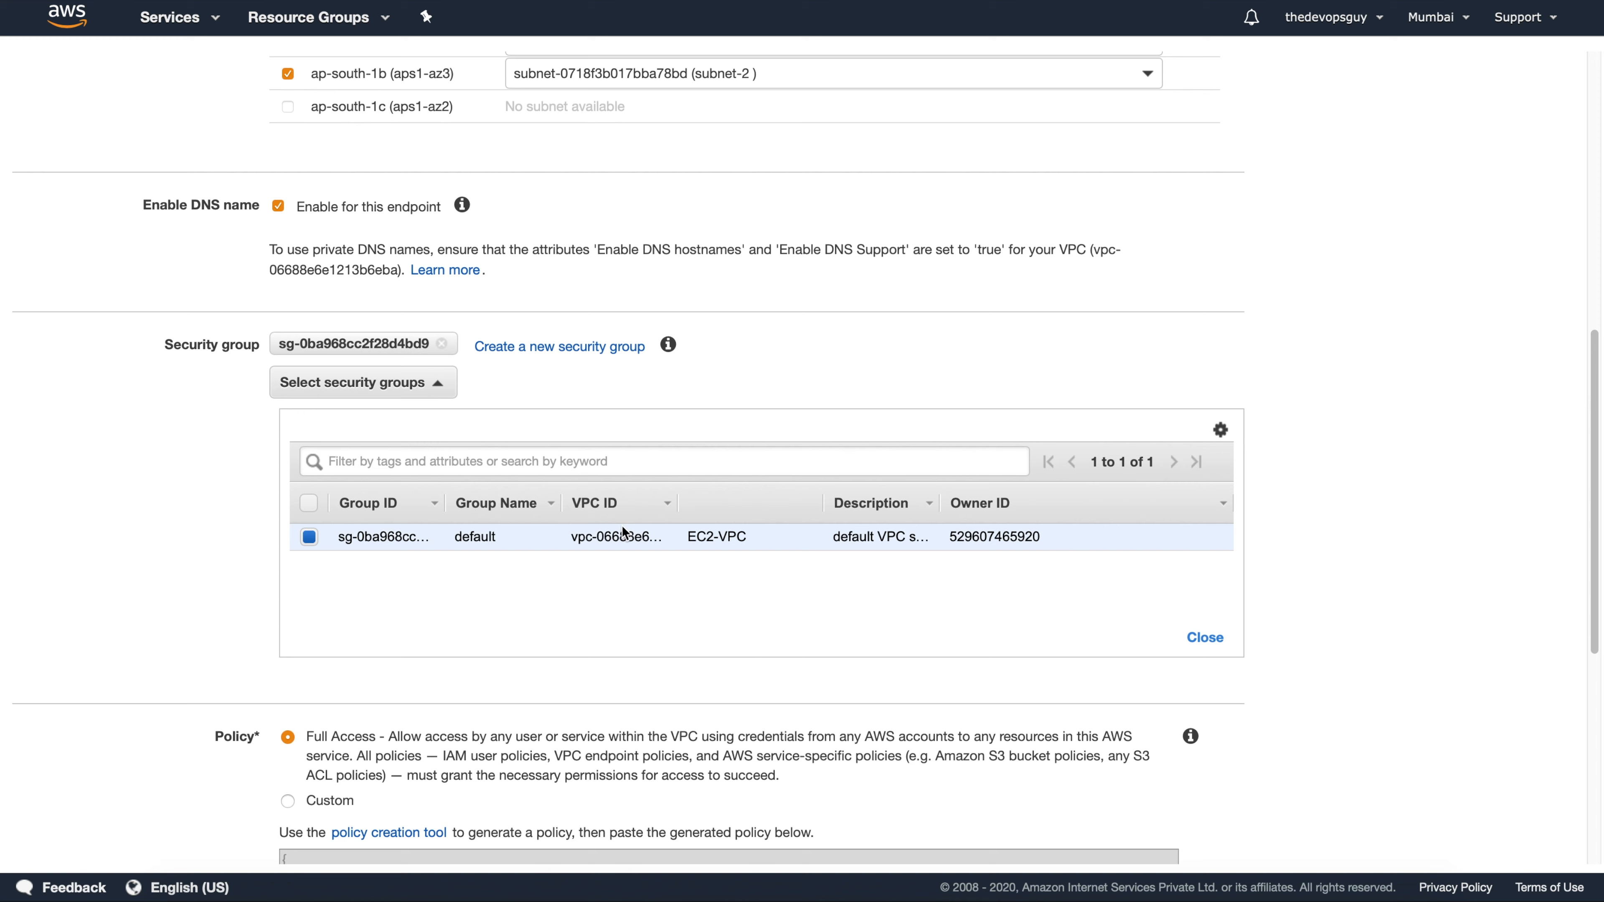
left_click(422, 387)
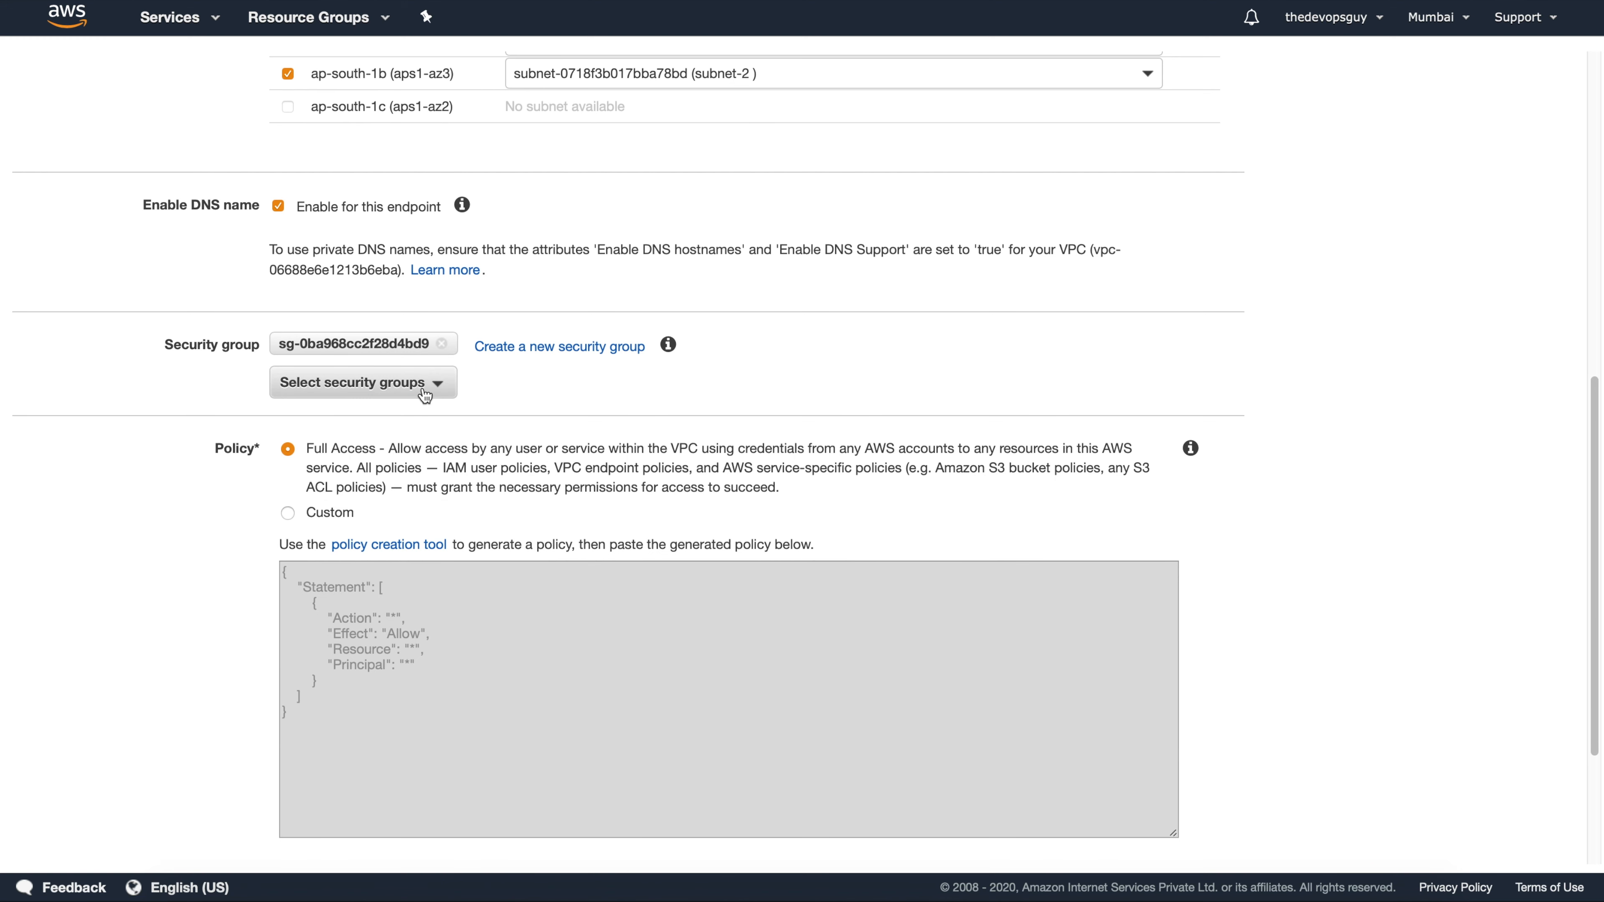
left_click(422, 387)
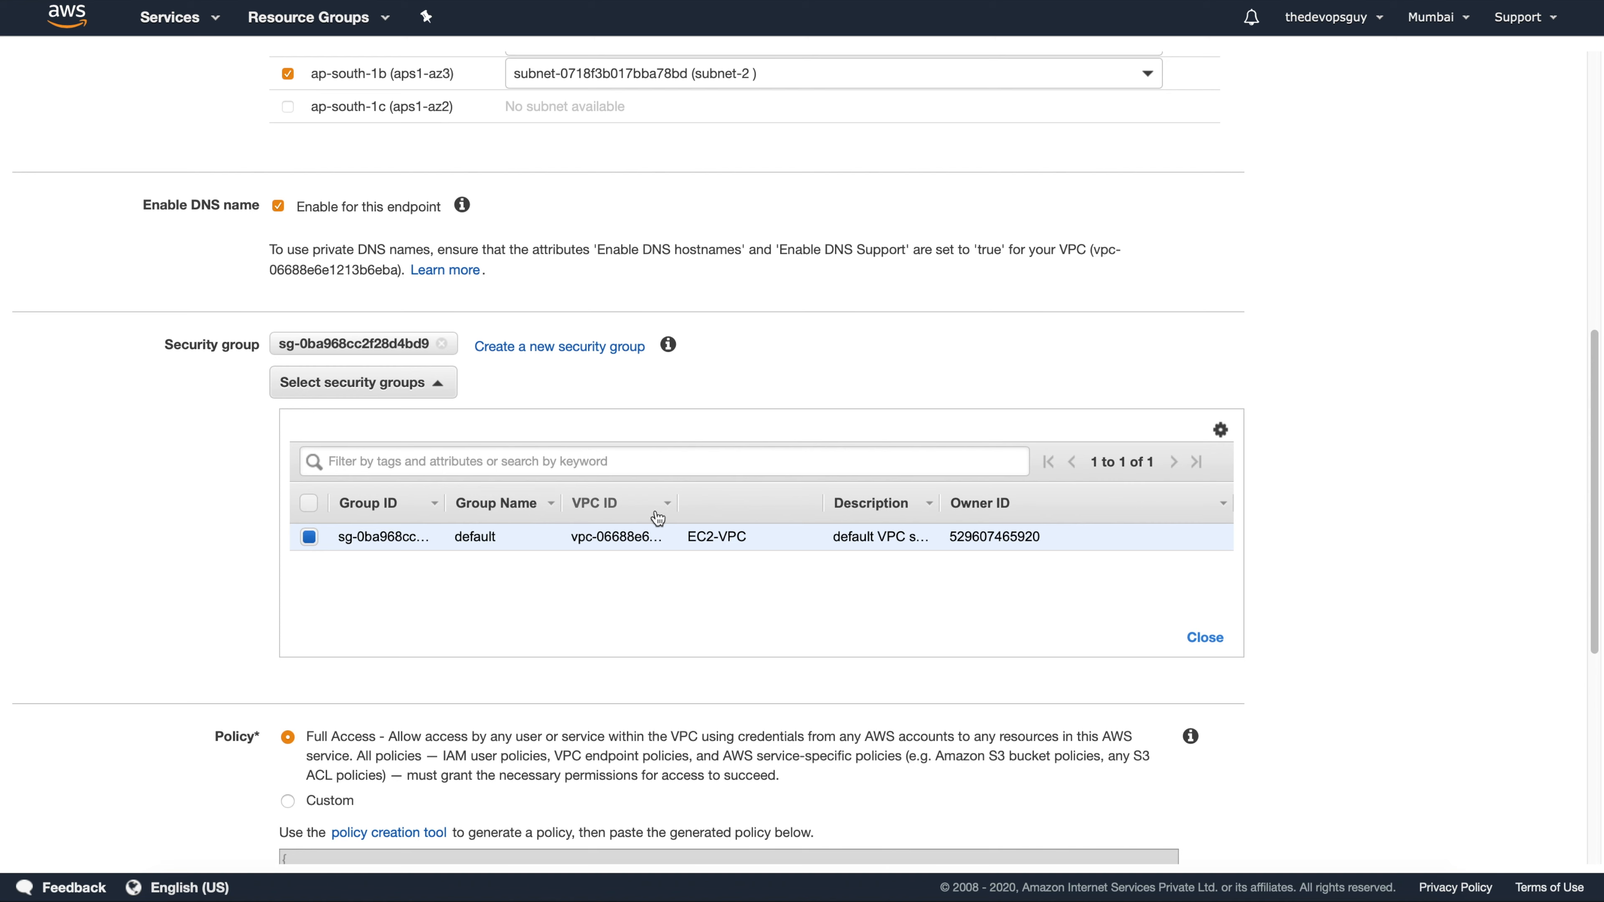
Step: Try the Custom policy option for the EC2 endpoint and return to Full Access
scroll(1262, 514, "down", 7)
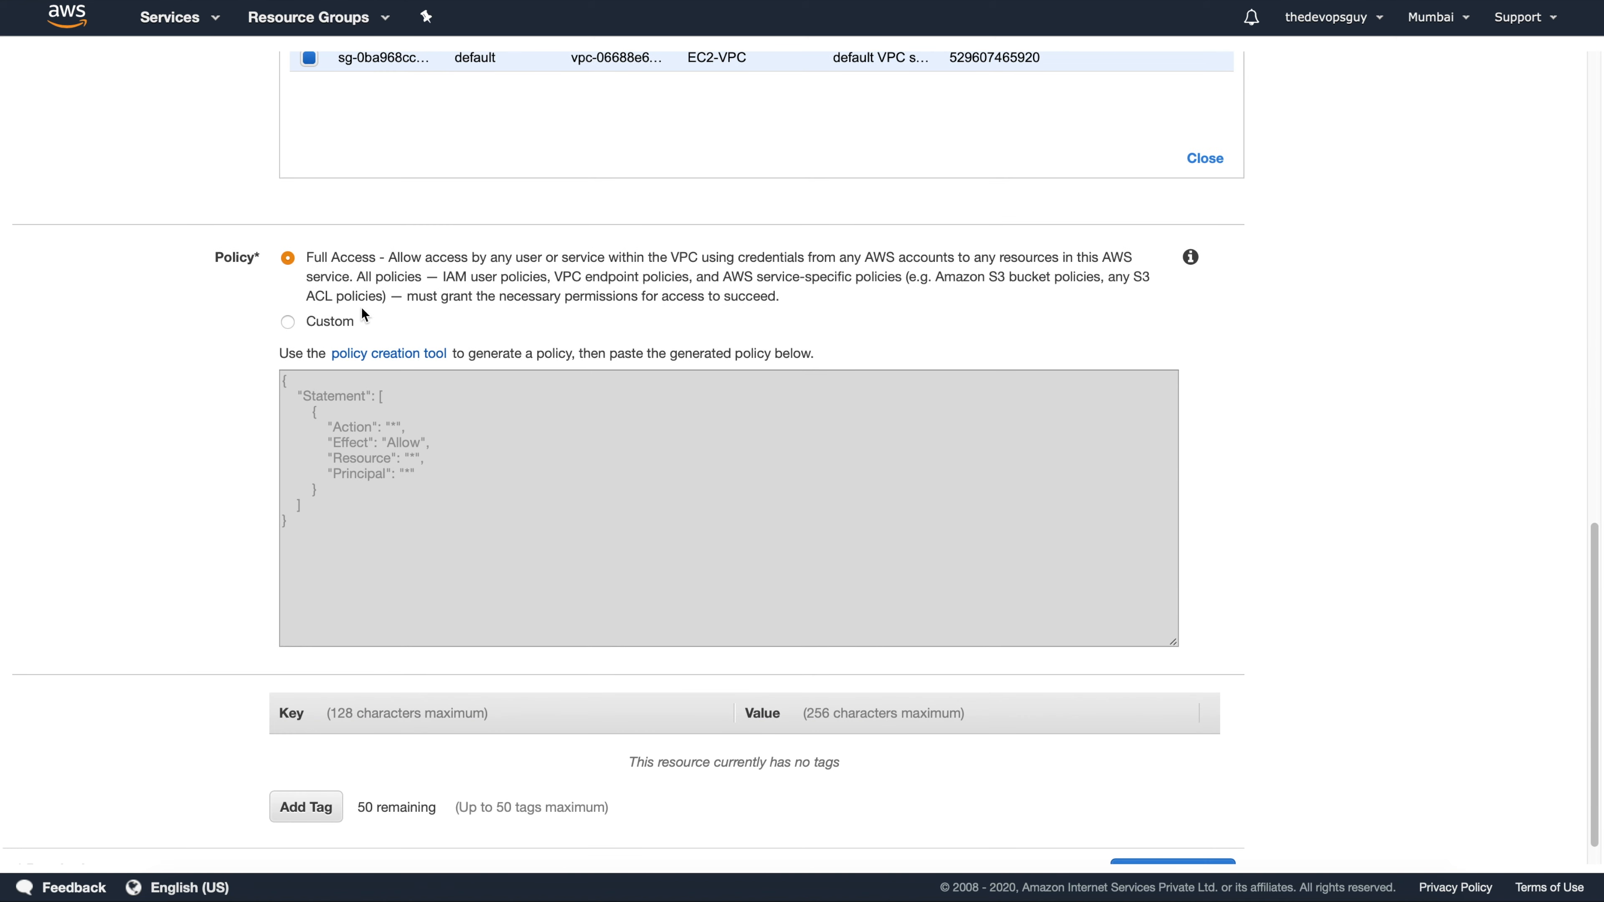
left_click(288, 323)
left_click(287, 259)
Step: Tag the EC2 endpoint with the key Name and value ec2-endpoint-for-test-vpc, create it, and return to the endpoint list
left_click(309, 809)
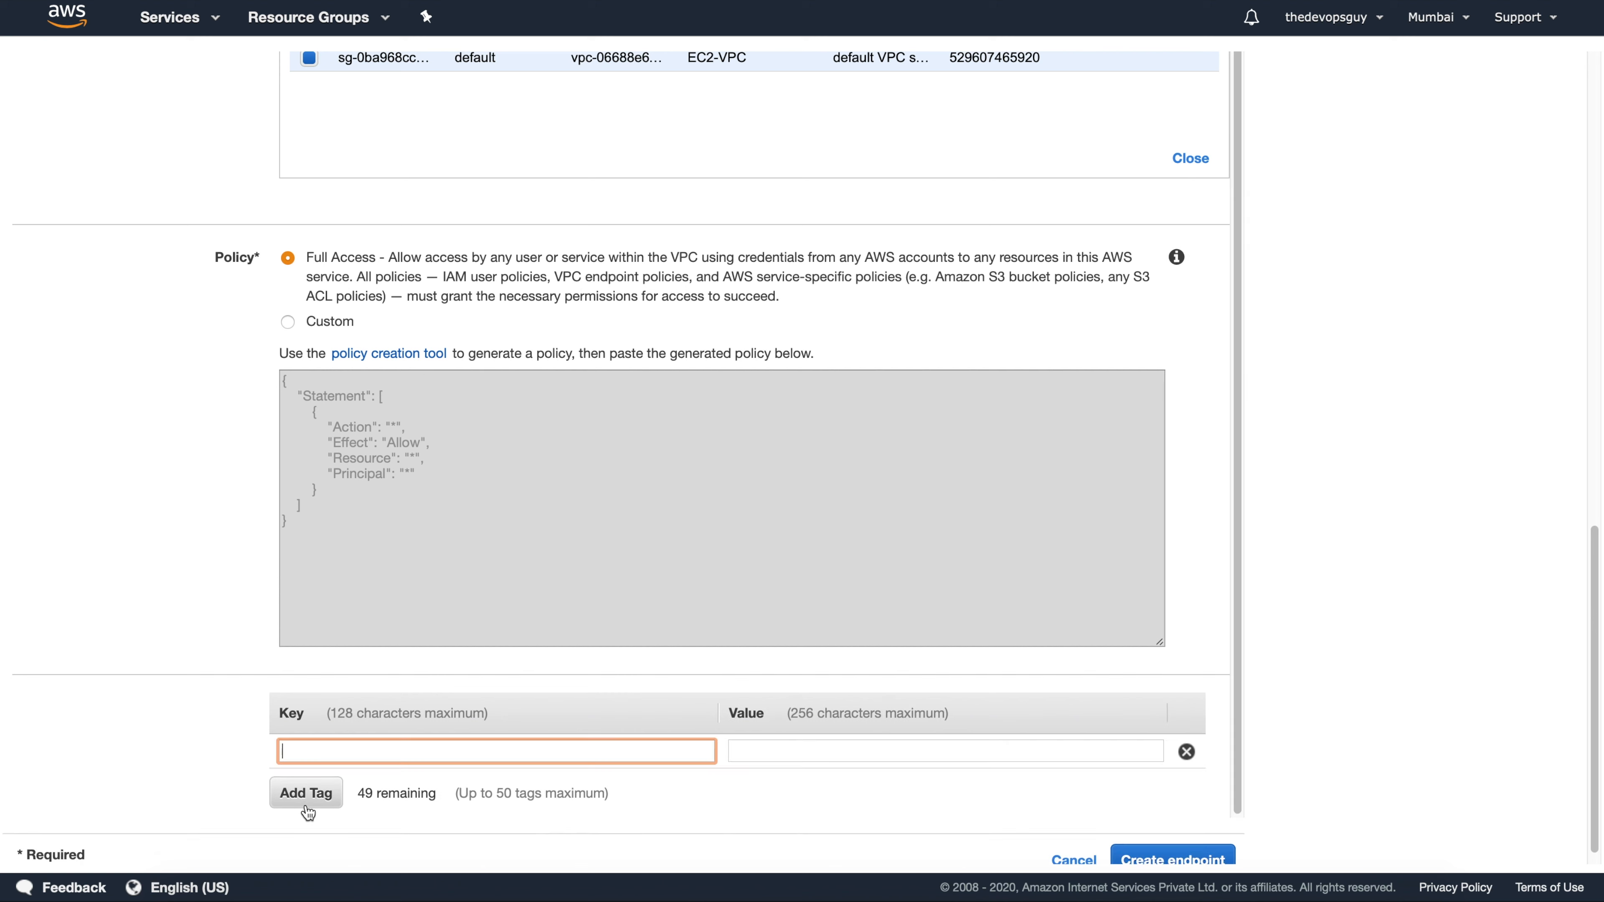
type("Name")
key("Tab")
type("ec2-endp")
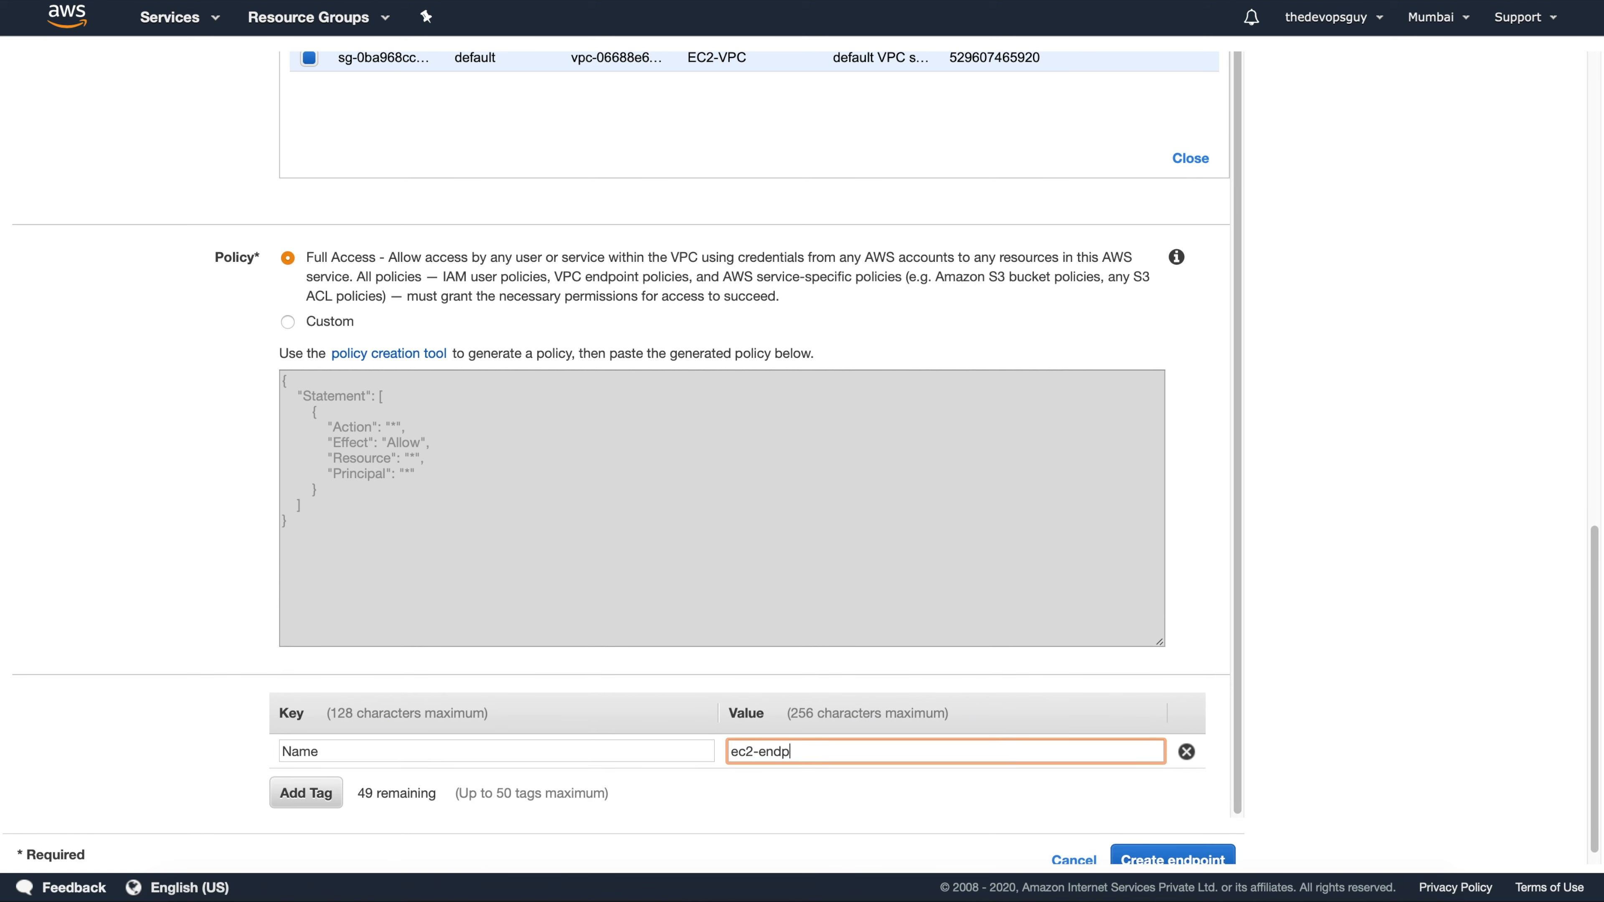
type("oint-for-test-vpc")
scroll(1238, 730, "down", 1)
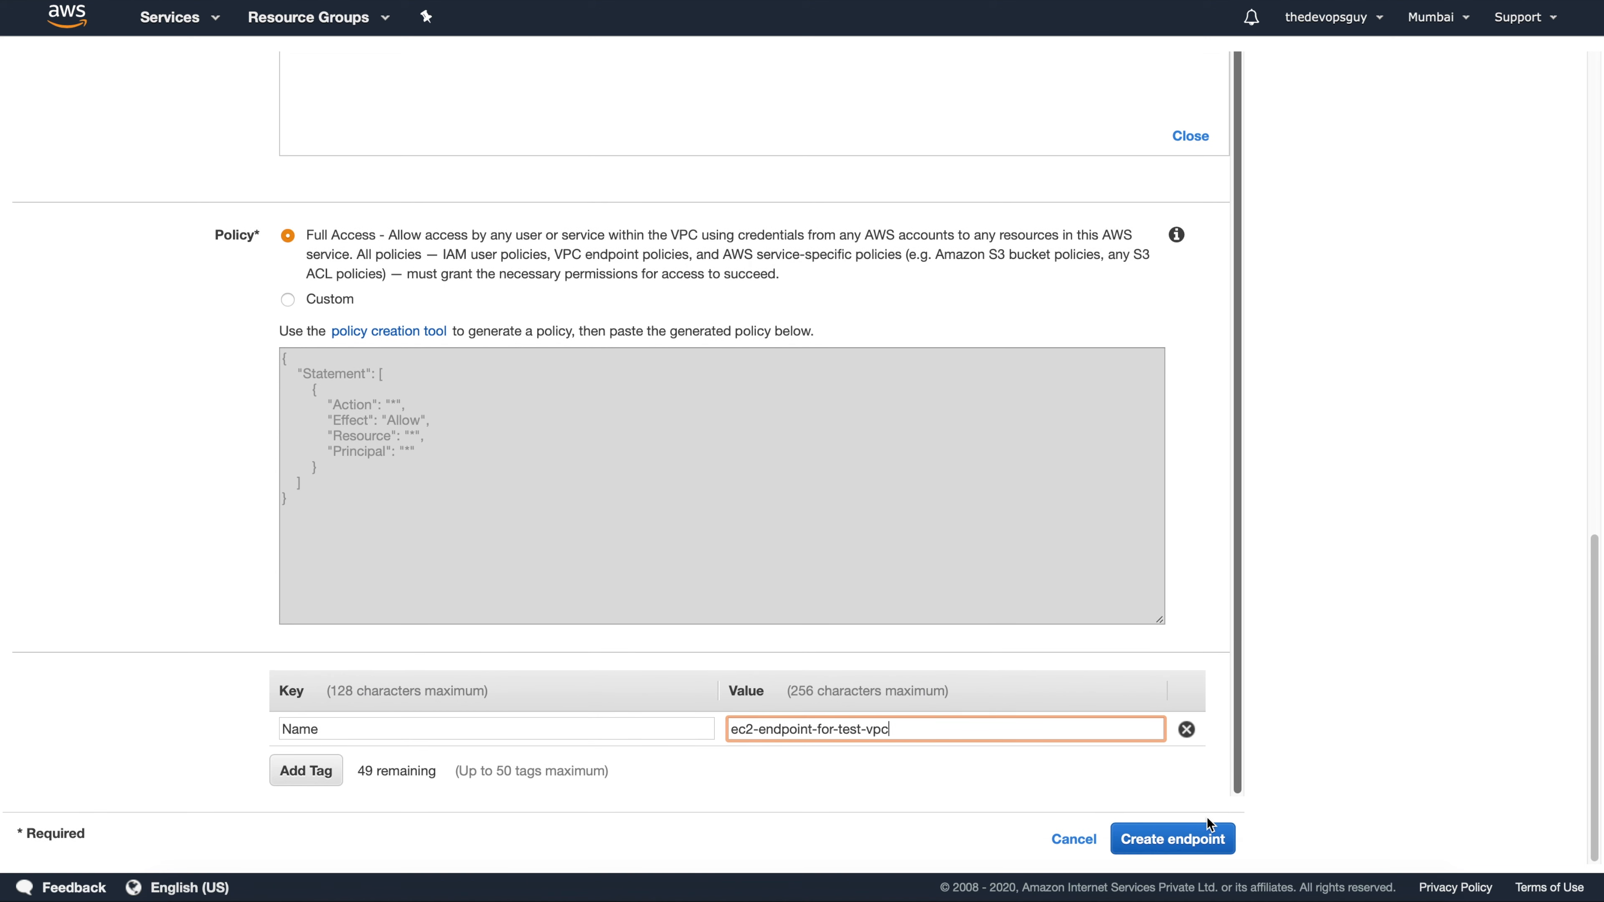
left_click(1206, 838)
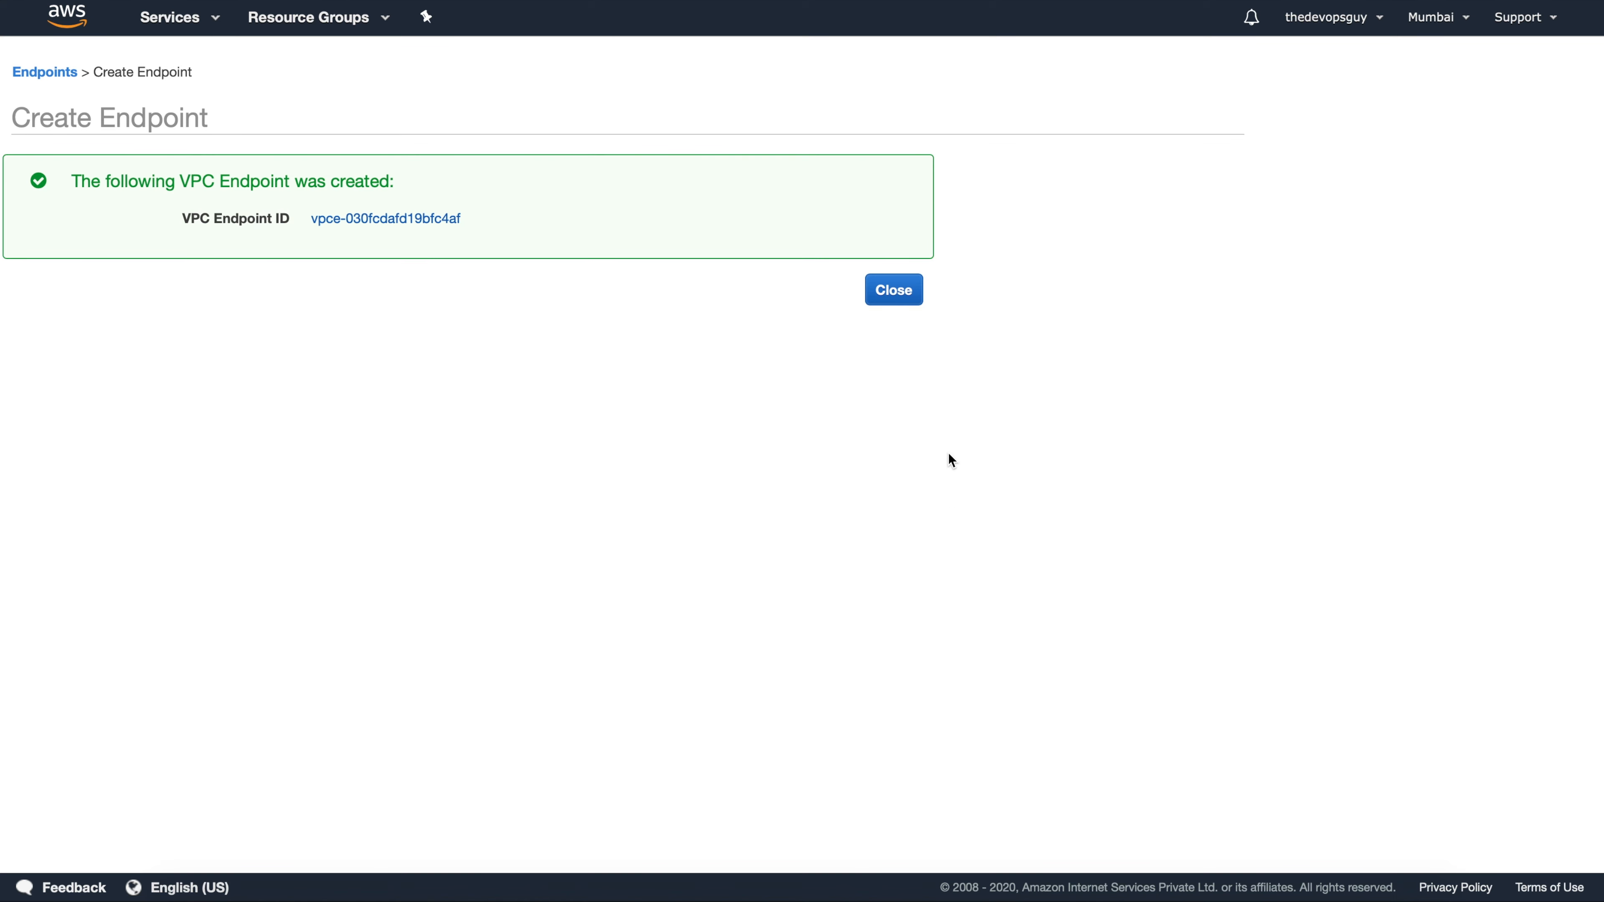
left_click(900, 307)
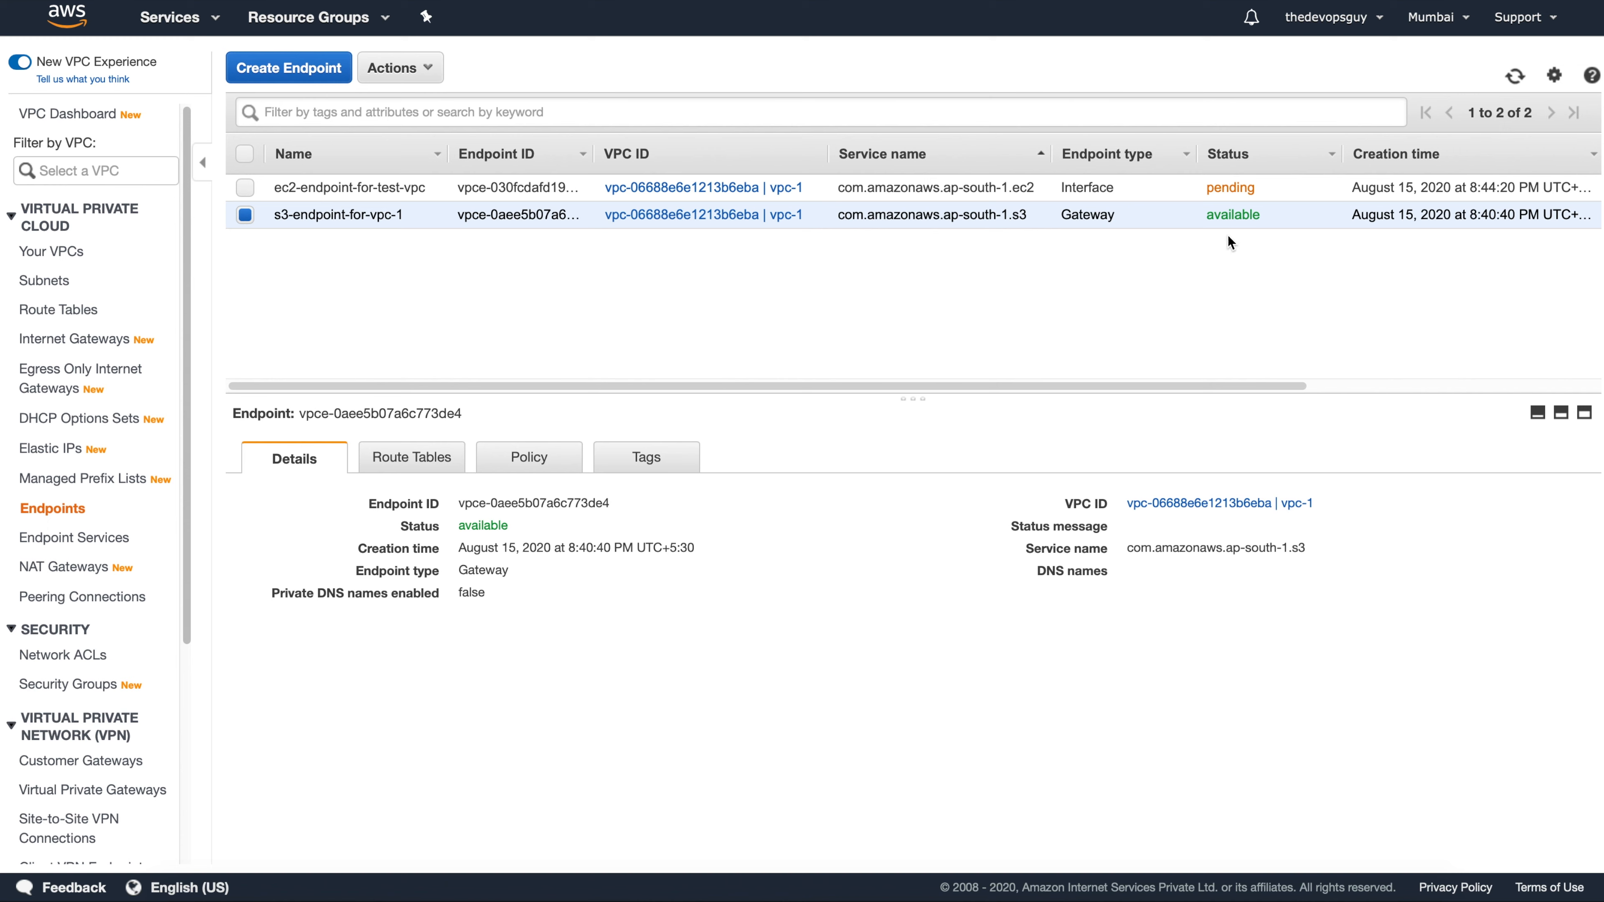
Step: Select only ec2-endpoint-for-test-vpc, copy its private DNS name from the details, and view its subnets
left_click(245, 187)
left_click(246, 215)
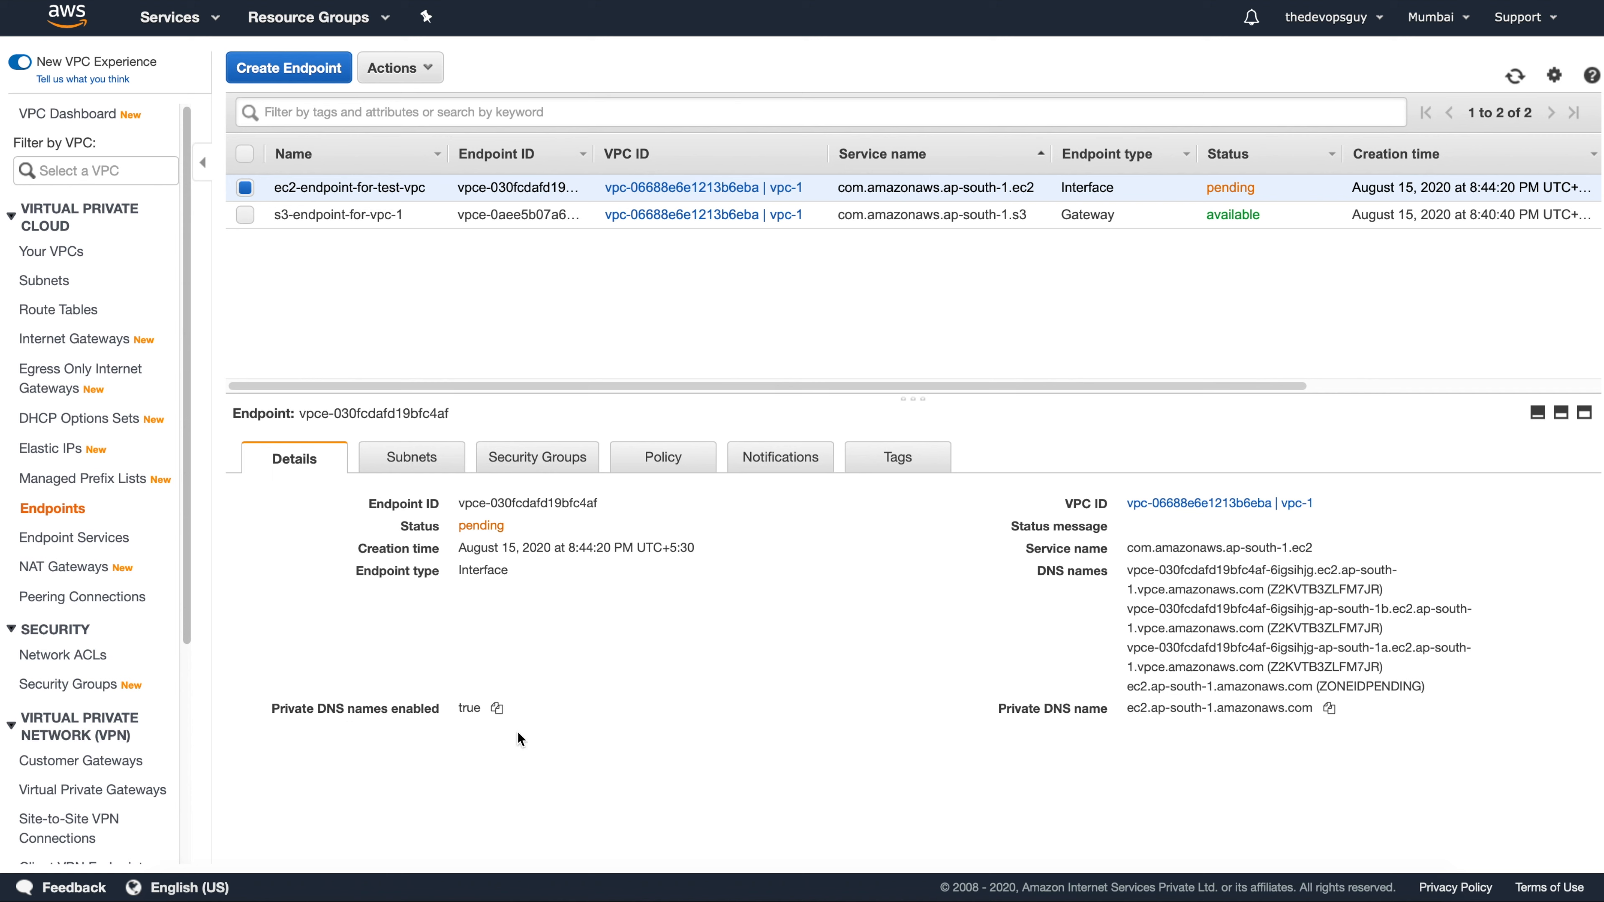
left_click(1329, 709)
left_click(412, 461)
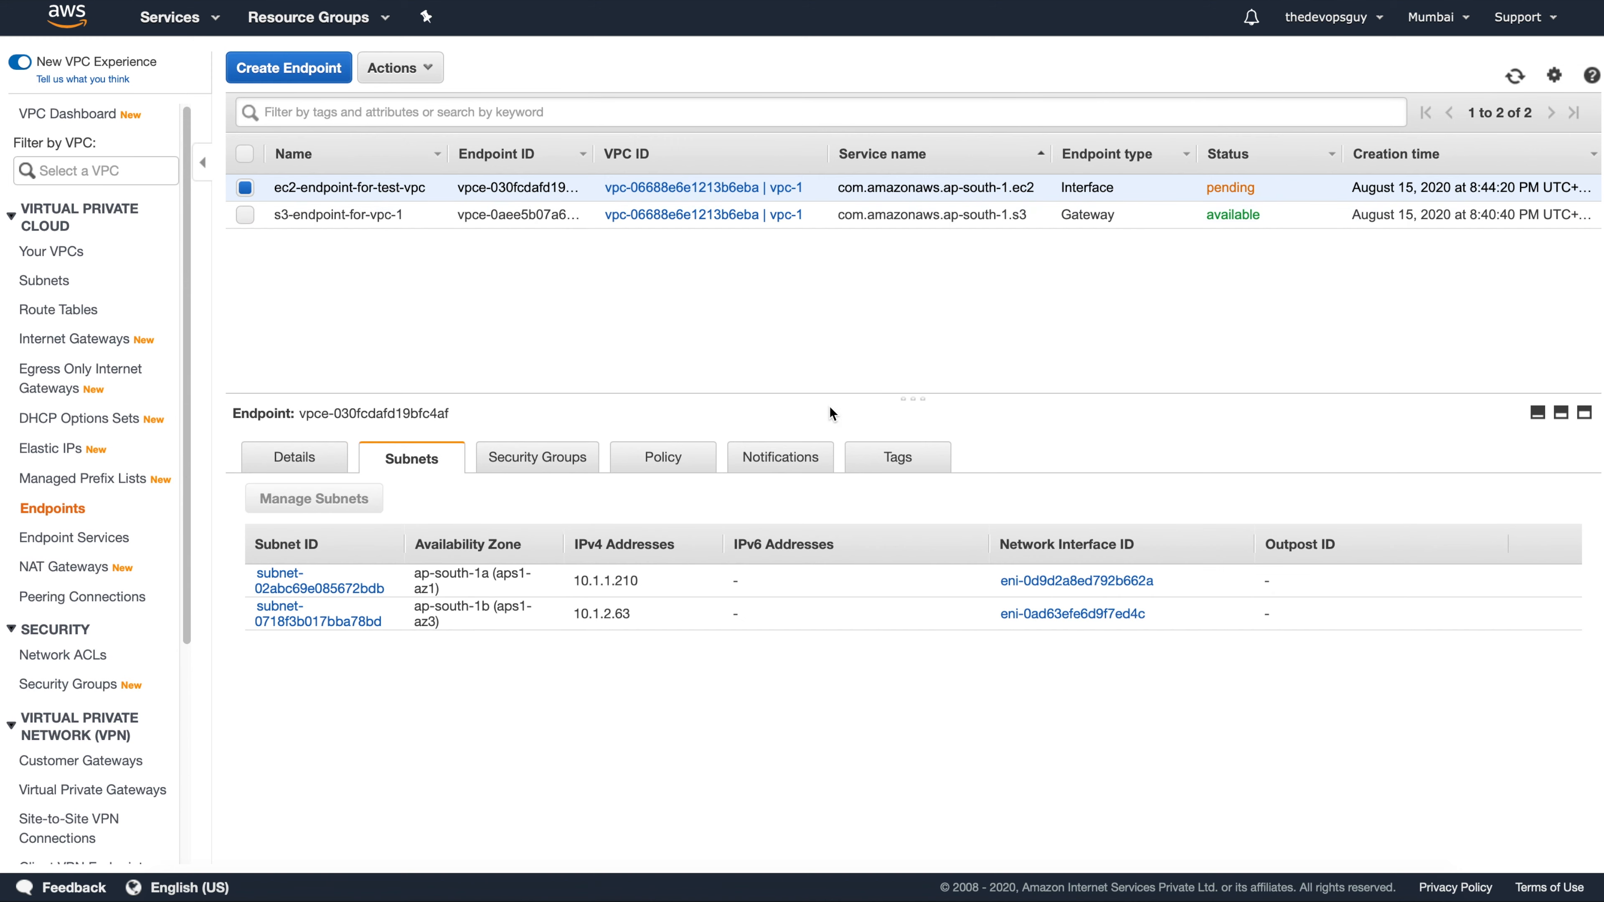
Step: Review the security groups, policy and notifications of ec2-endpoint-for-test-vpc
left_click(554, 471)
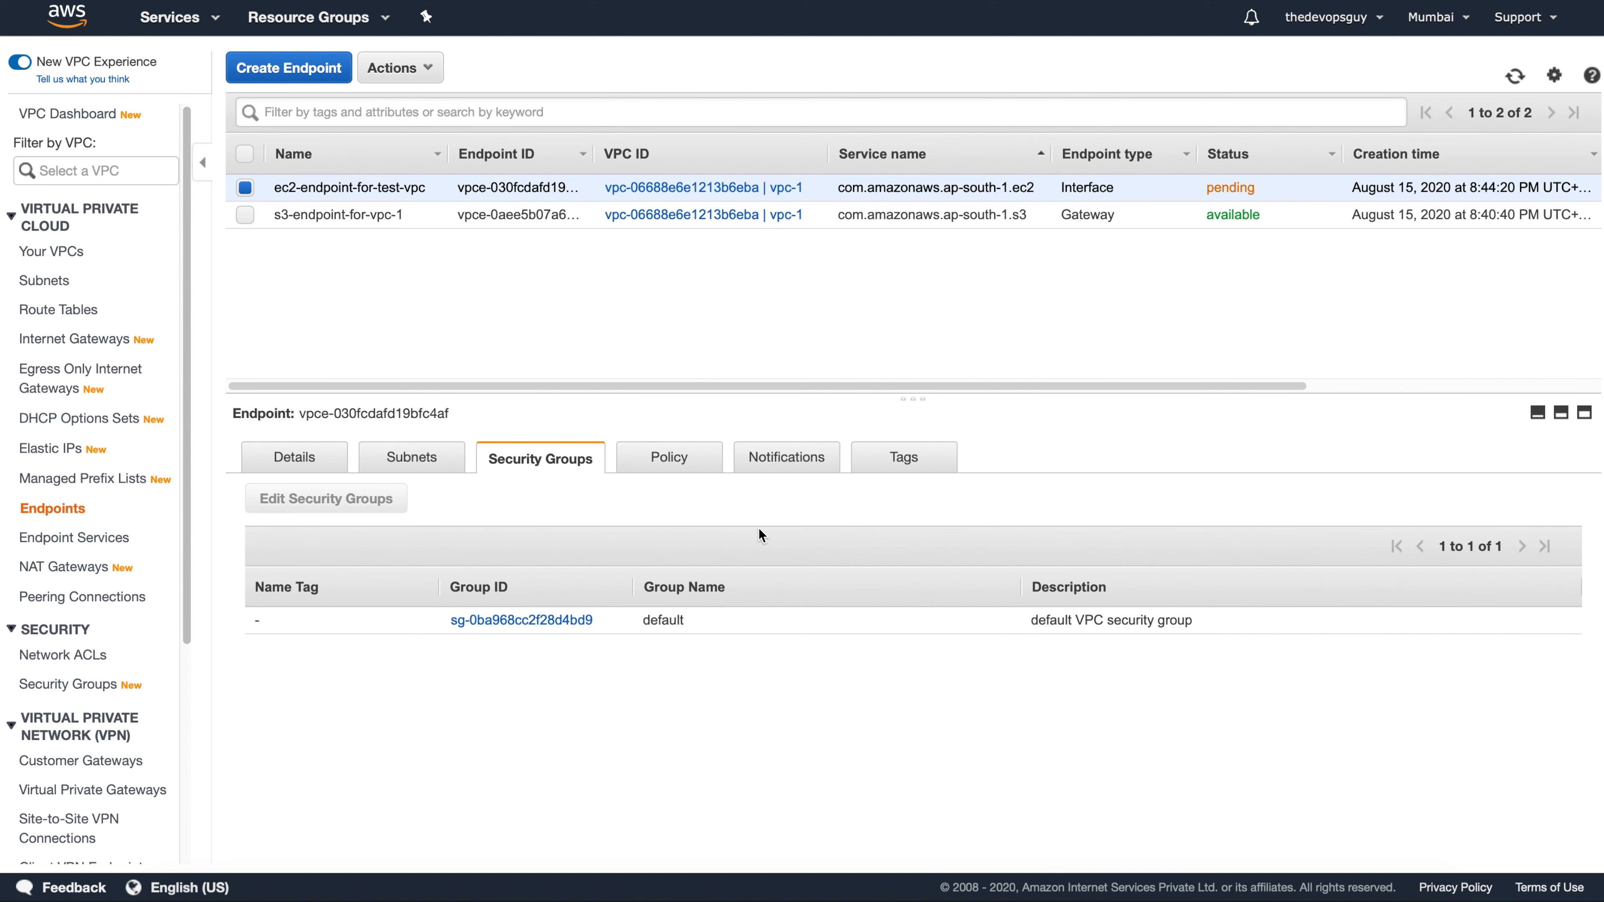
left_click(676, 457)
left_click(761, 461)
Step: Start a notification for the EC2 endpoint, try the ARN choices and the Delete, Accept and Reject events, and cancel without creating it
left_click(302, 499)
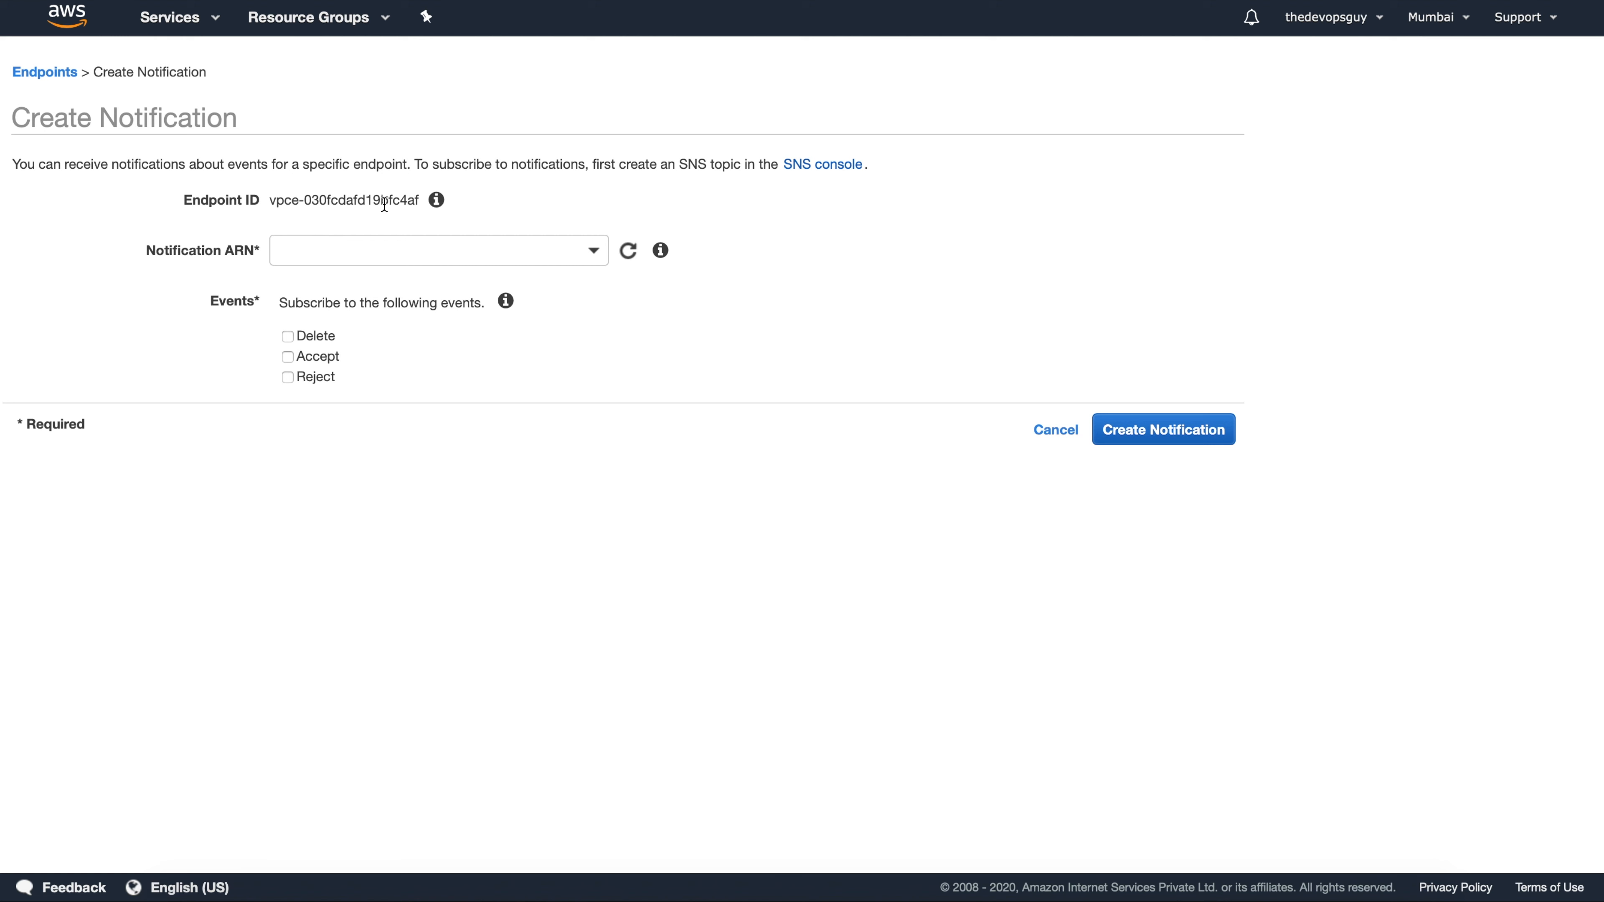
left_click(594, 253)
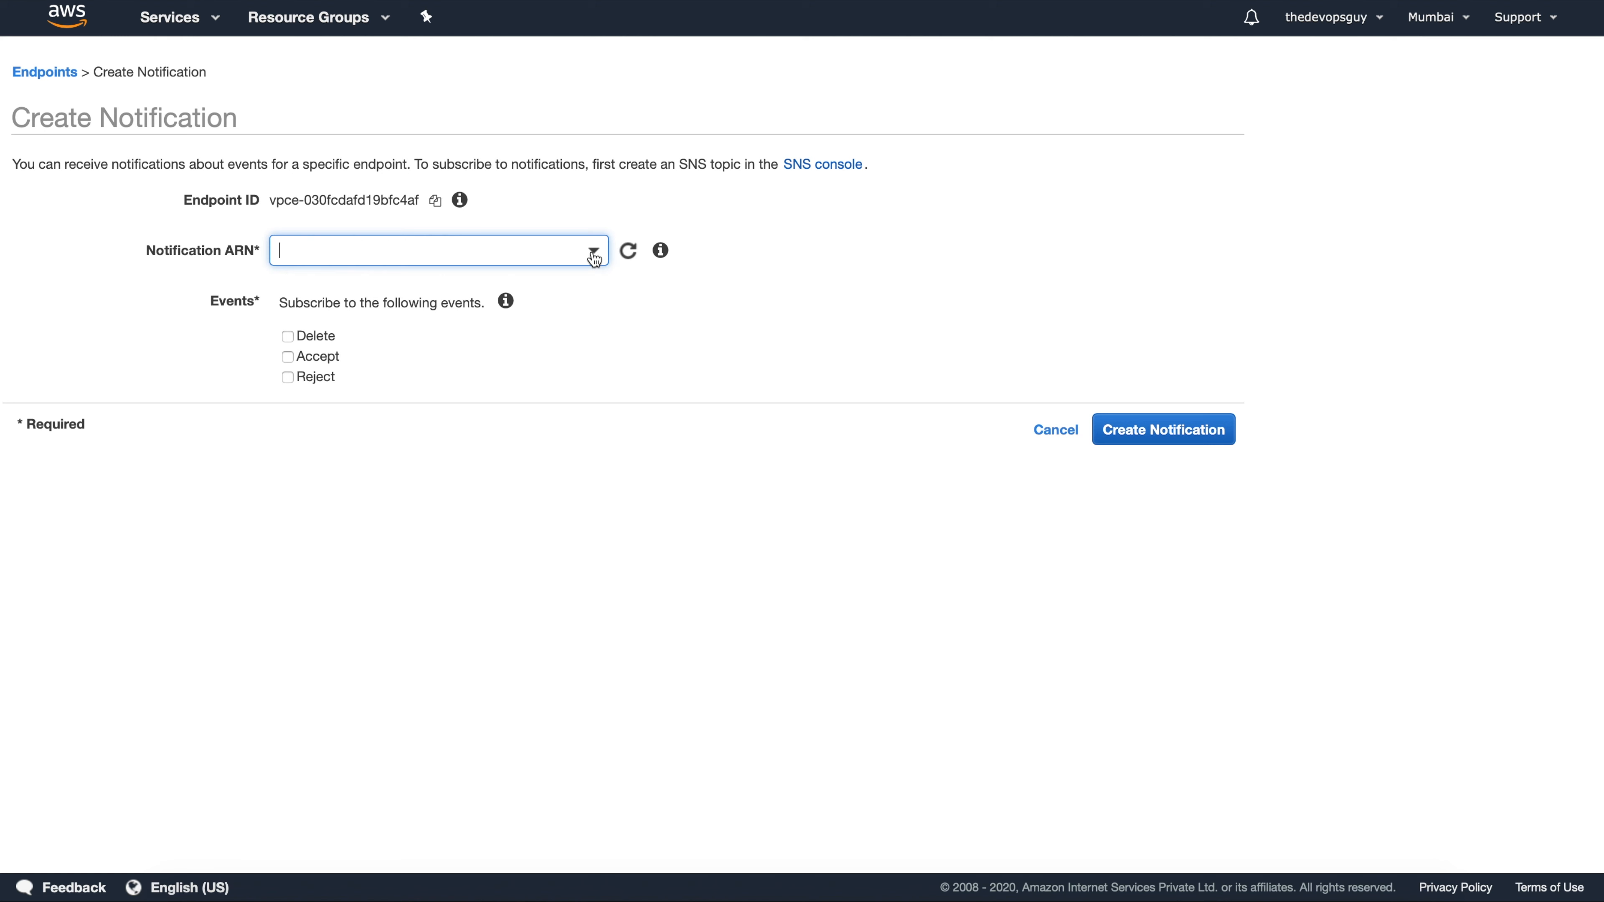
left_click(806, 313)
left_click(289, 337)
left_click(288, 357)
left_click(288, 377)
left_click(1053, 430)
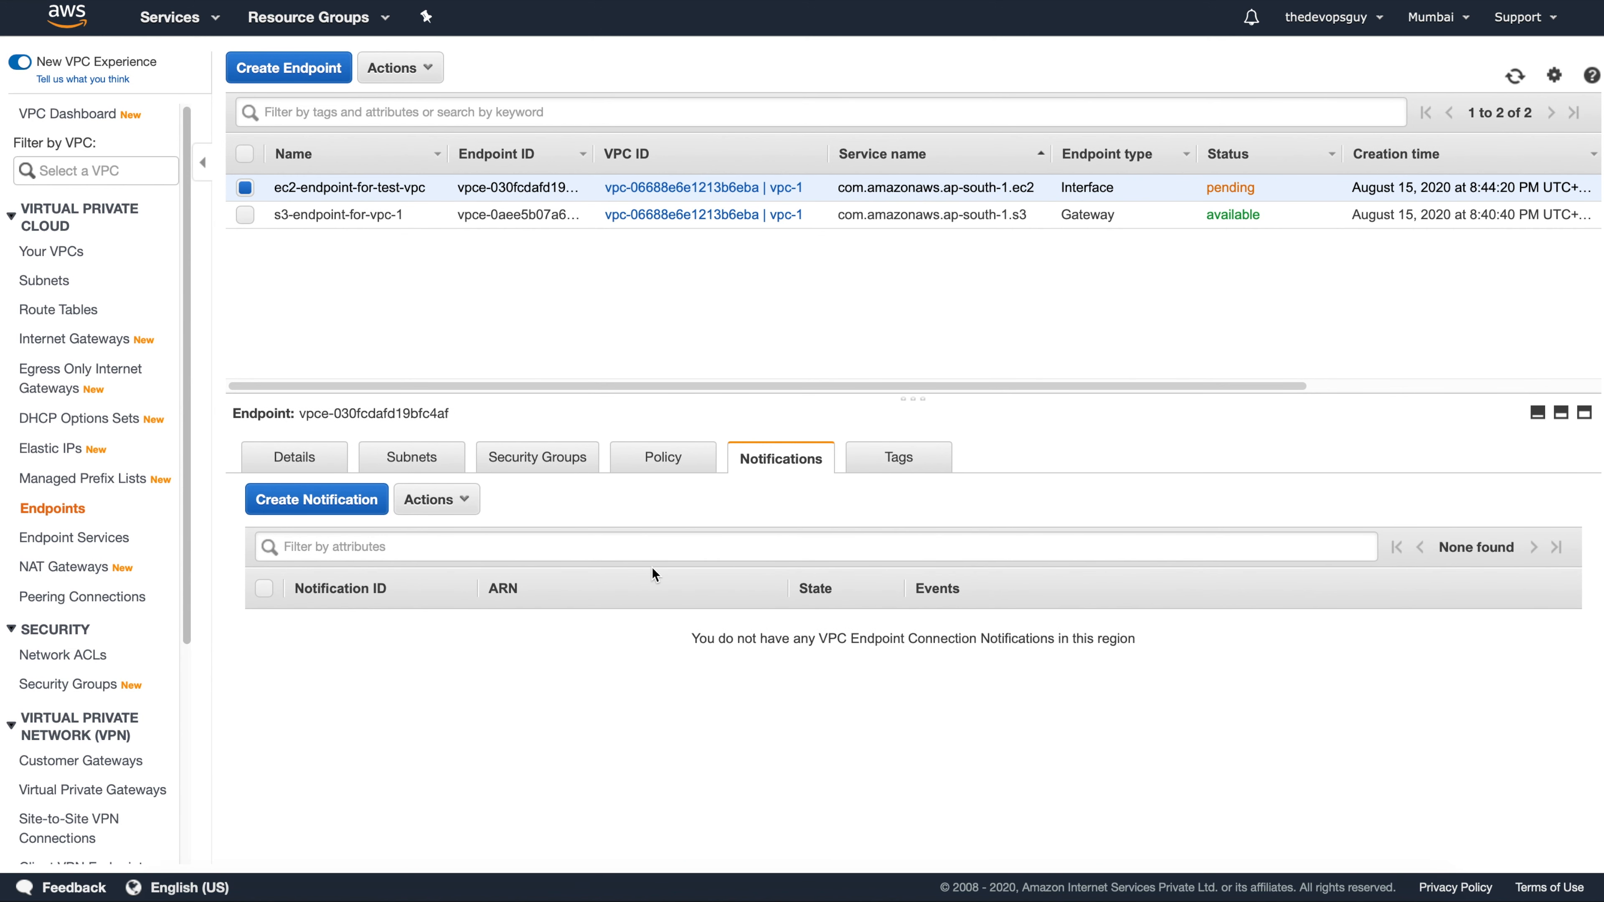
Step: View the EC2 endpoint's tags and details, and reload the endpoint list to update its status
left_click(913, 461)
left_click(308, 459)
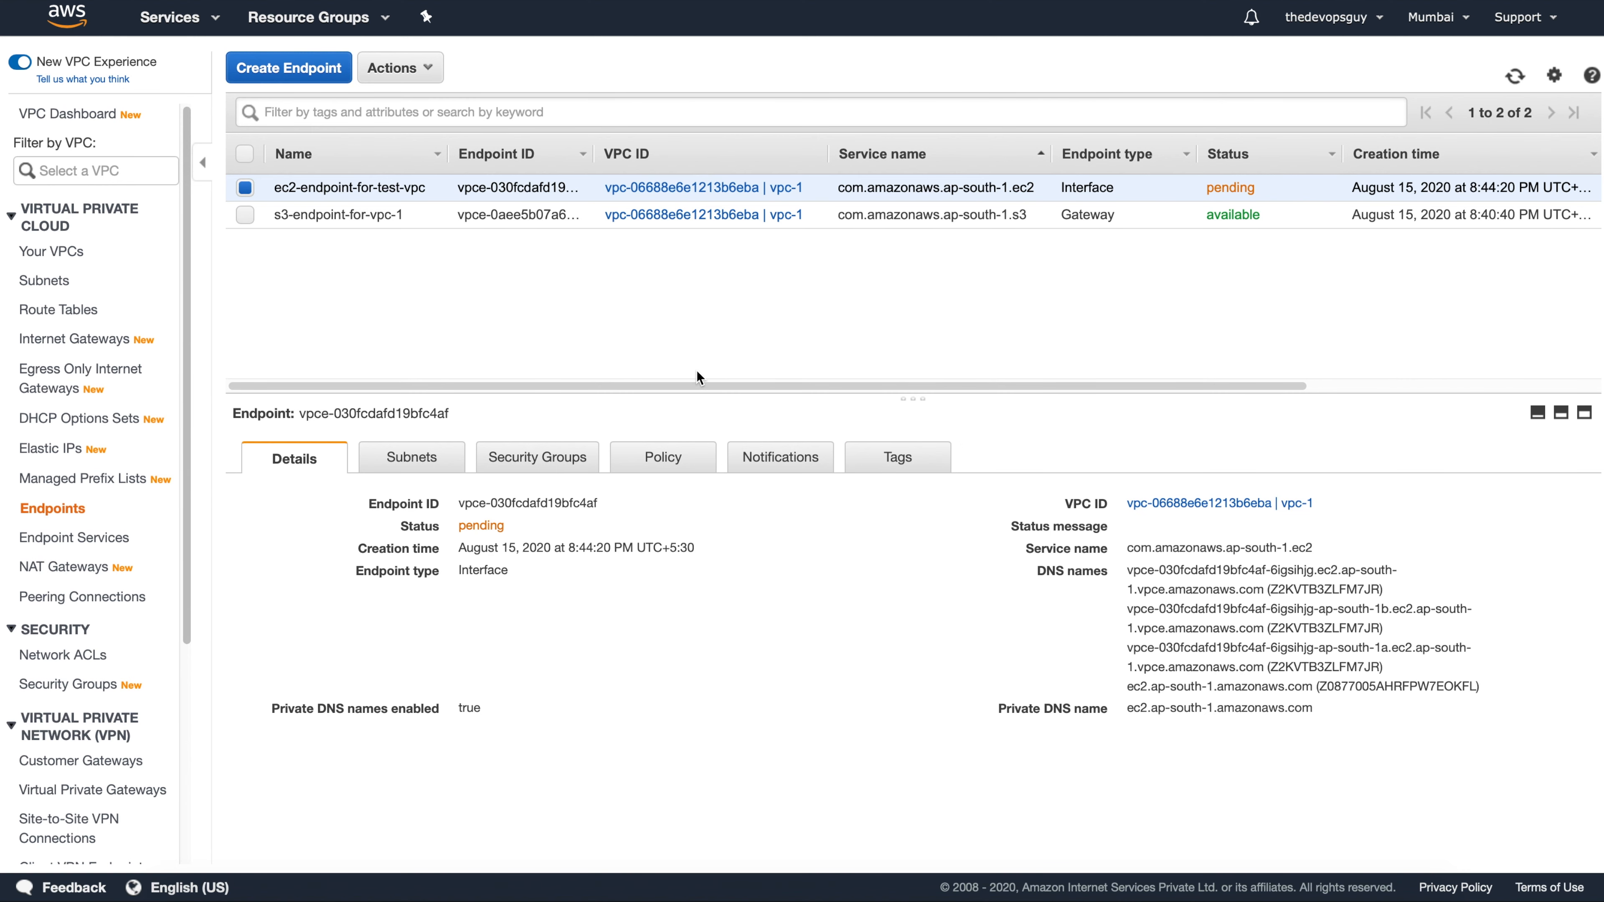
key("super+r")
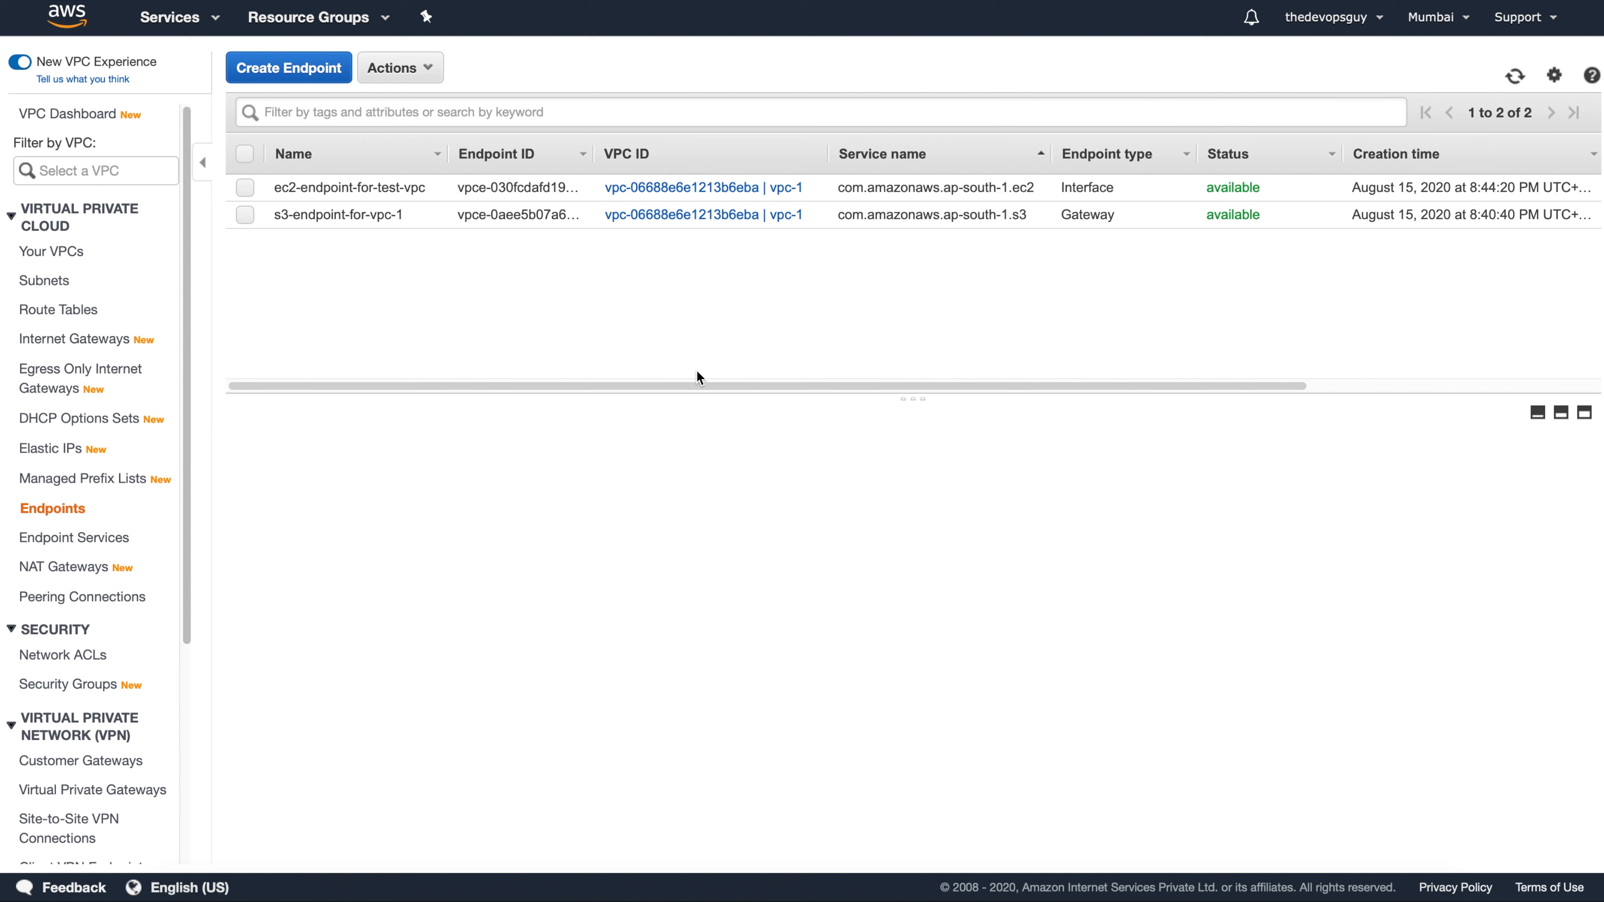
Step: Select ec2-endpoint-for-test-vpc again and review its subnets, security groups, policy and details
left_click(245, 188)
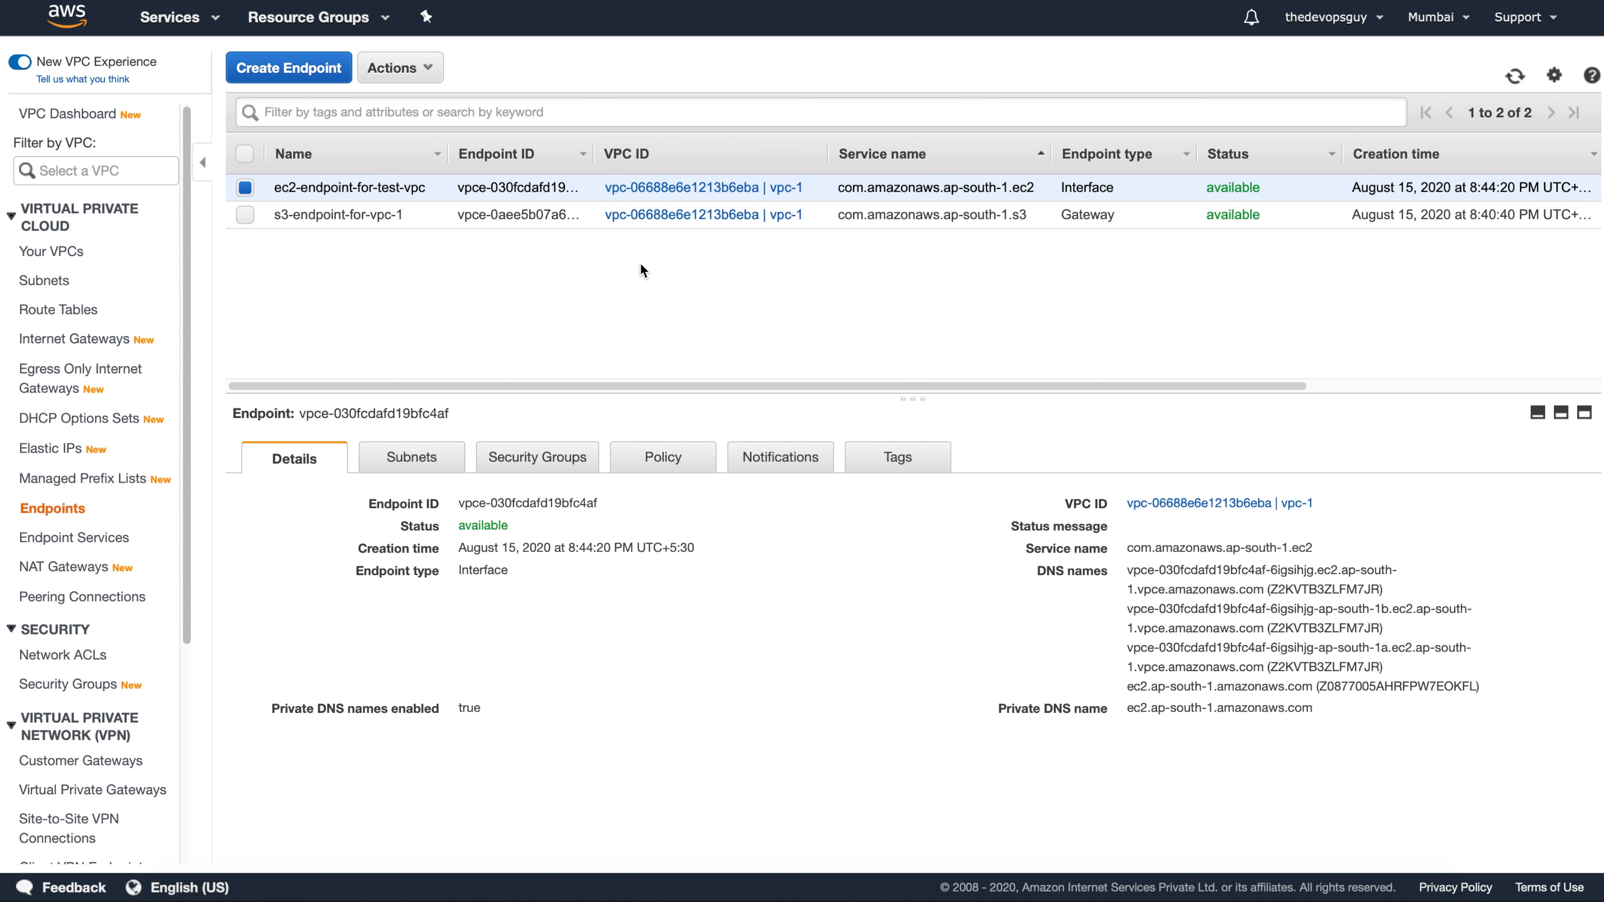
left_click(412, 457)
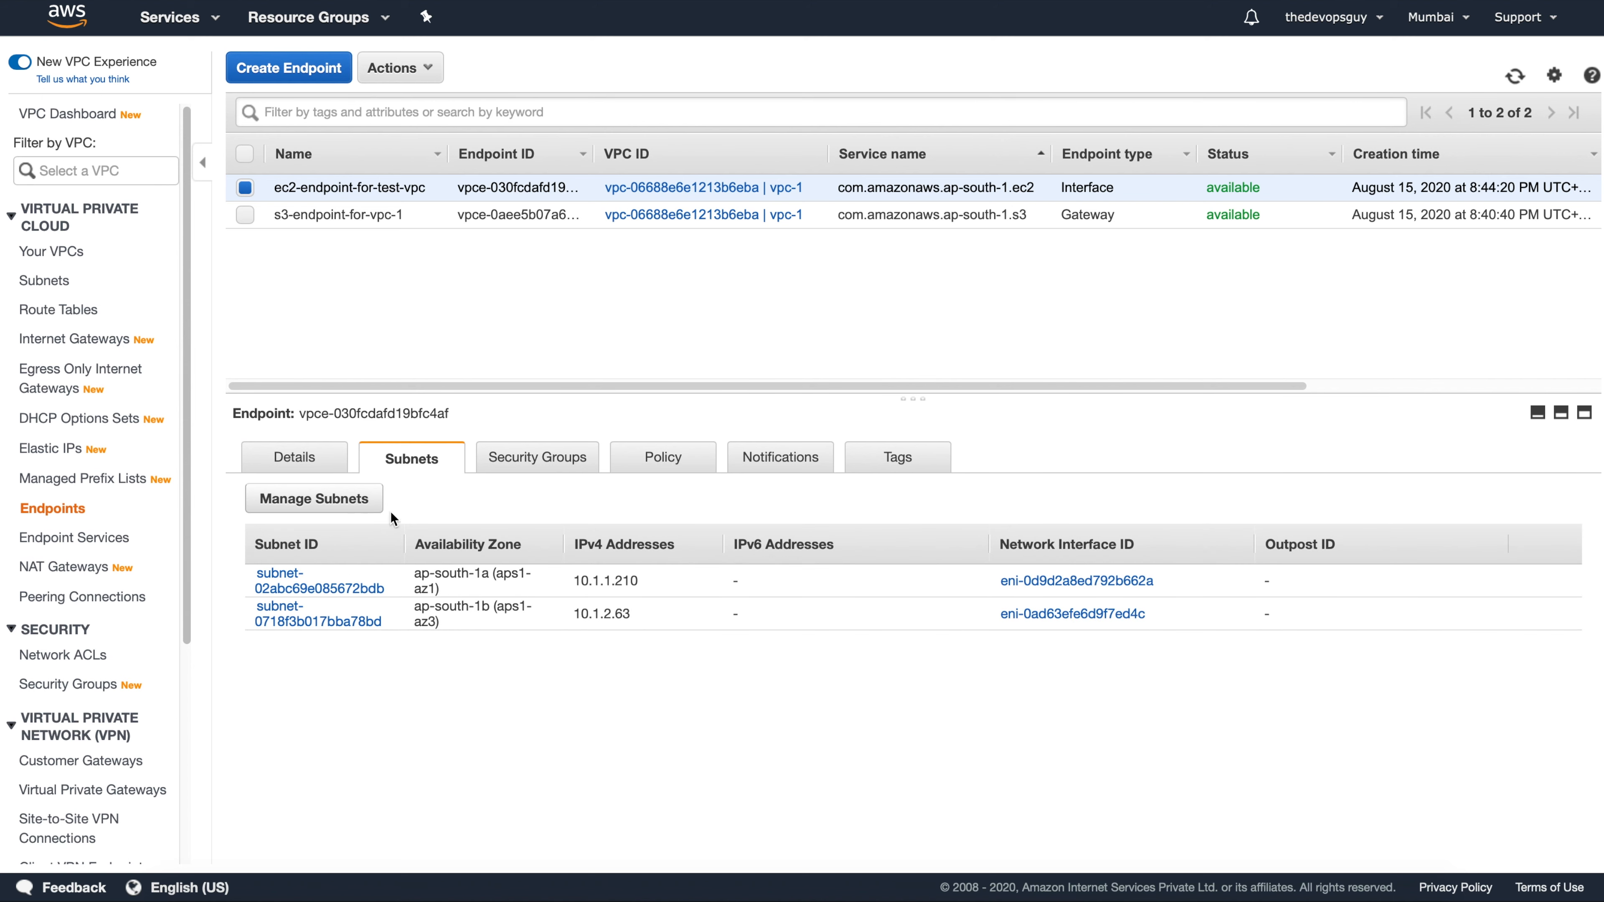
left_click(521, 462)
left_click(676, 461)
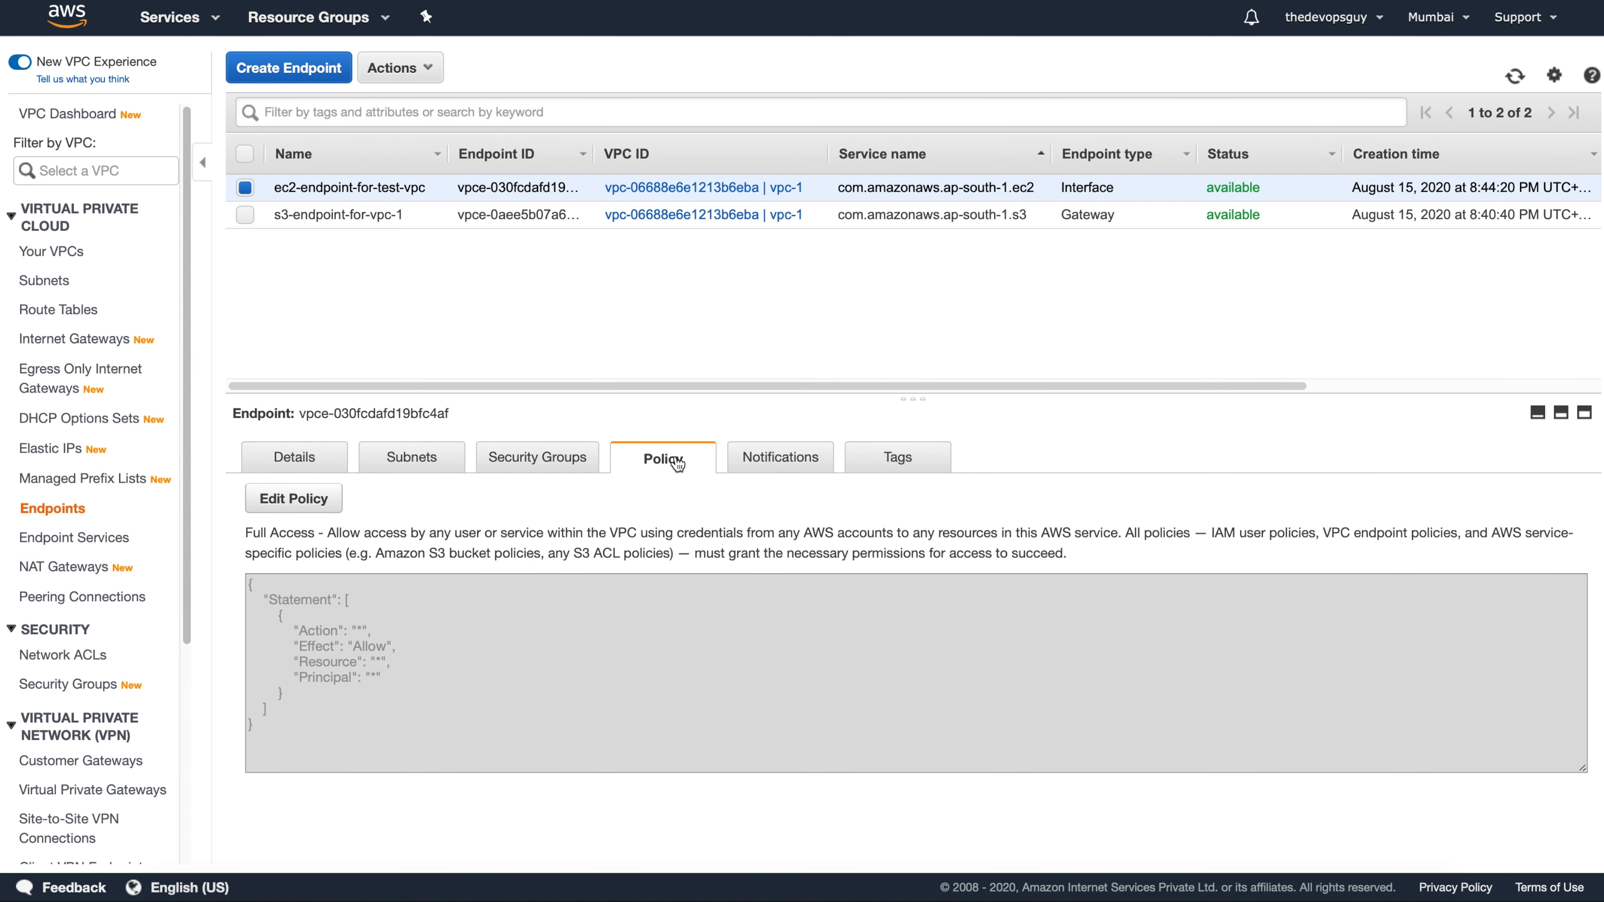
left_click(309, 455)
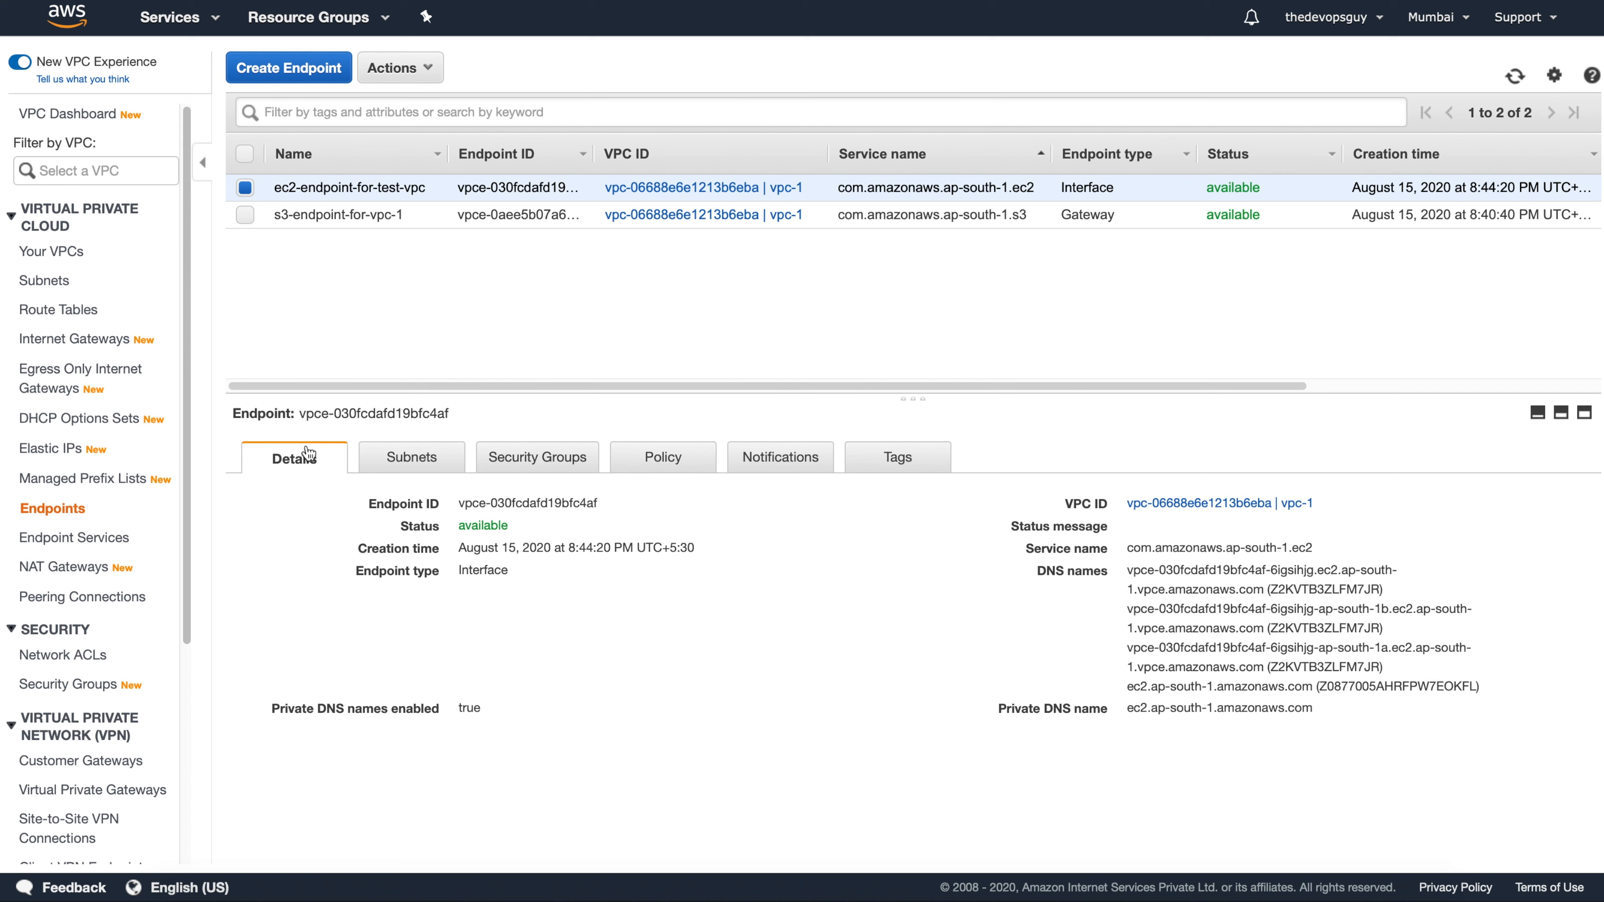